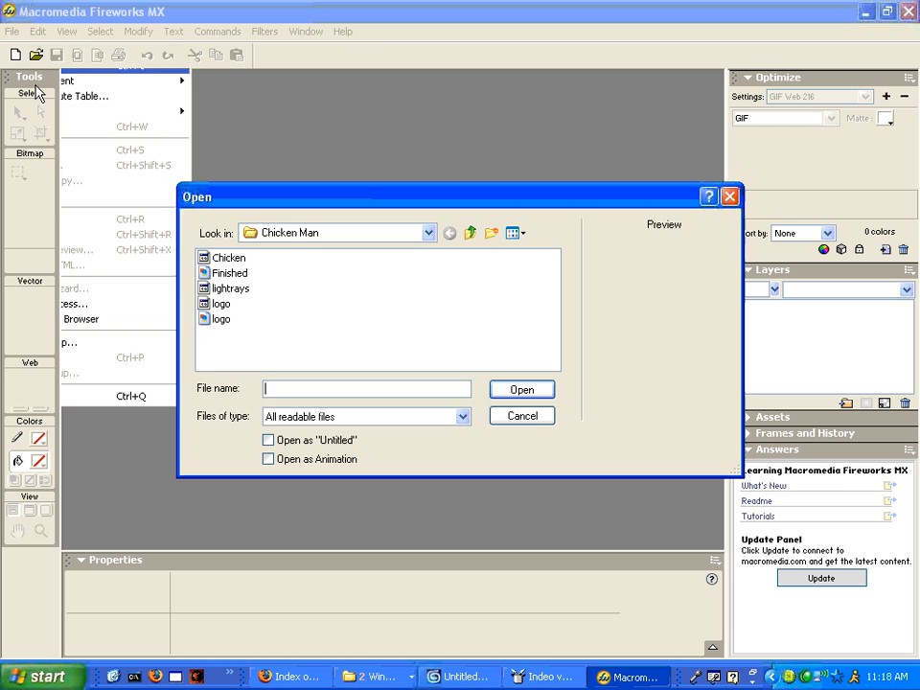
# Open the M4-90A image from the M4-90 folder inside Desktop > Halo Mods > Projects > Socom.
pyautogui.click(472, 234)
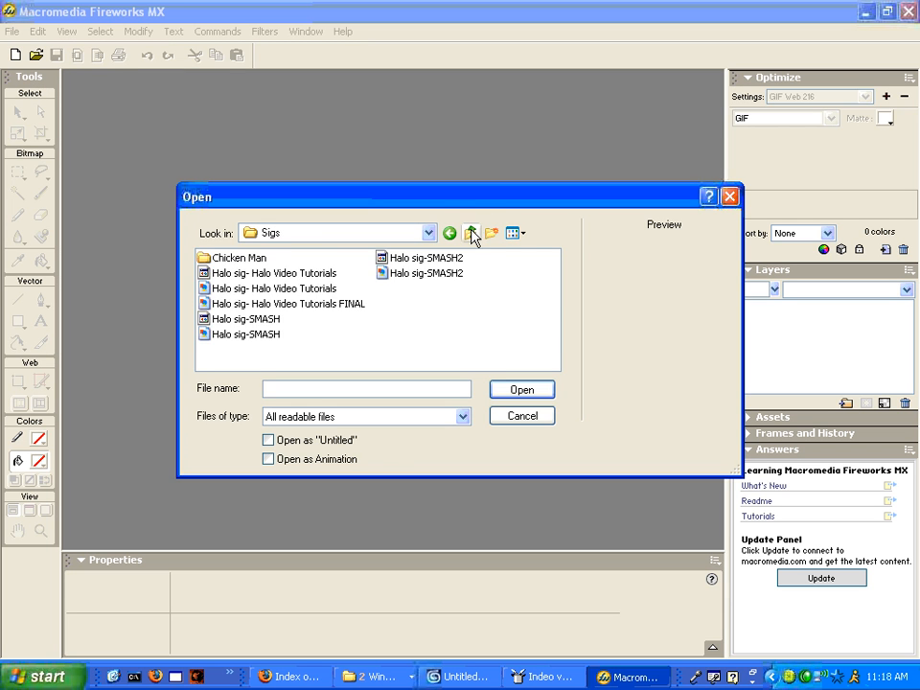
pyautogui.click(472, 234)
pyautogui.click(472, 234)
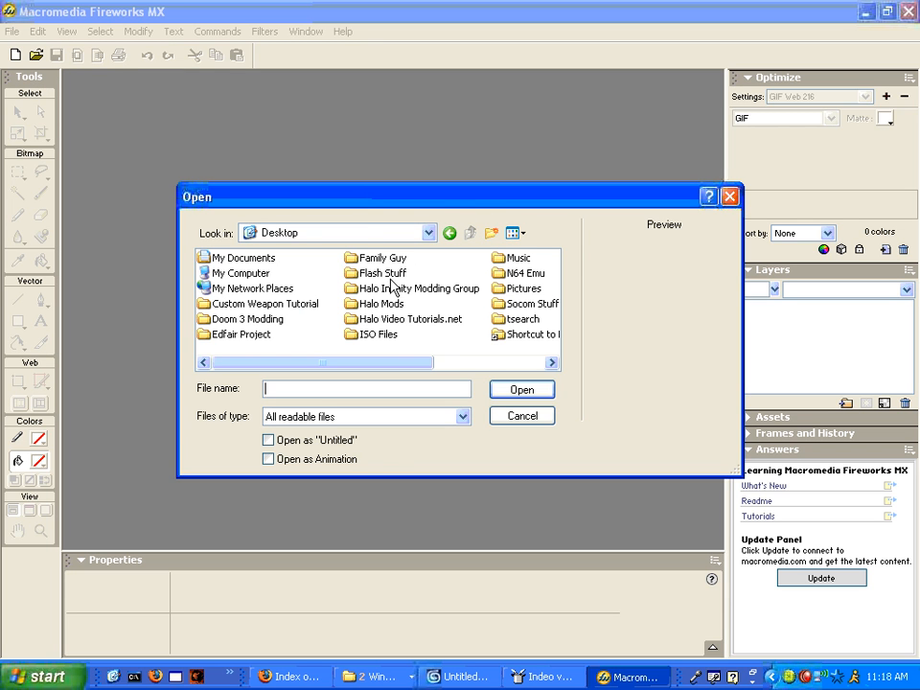
pyautogui.doubleClick(381, 303)
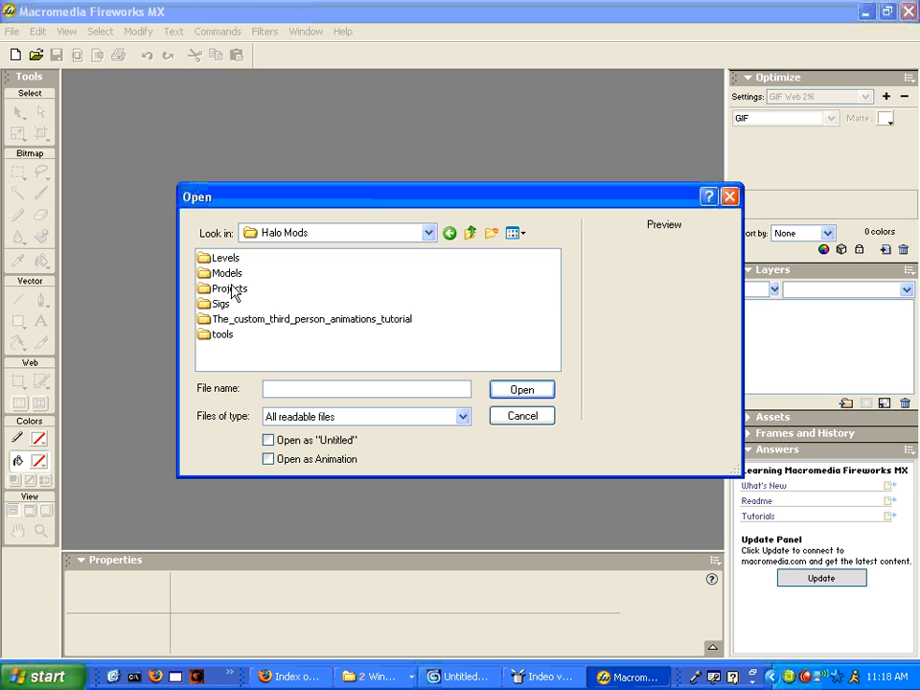
pyautogui.click(230, 288)
pyautogui.doubleClick(230, 289)
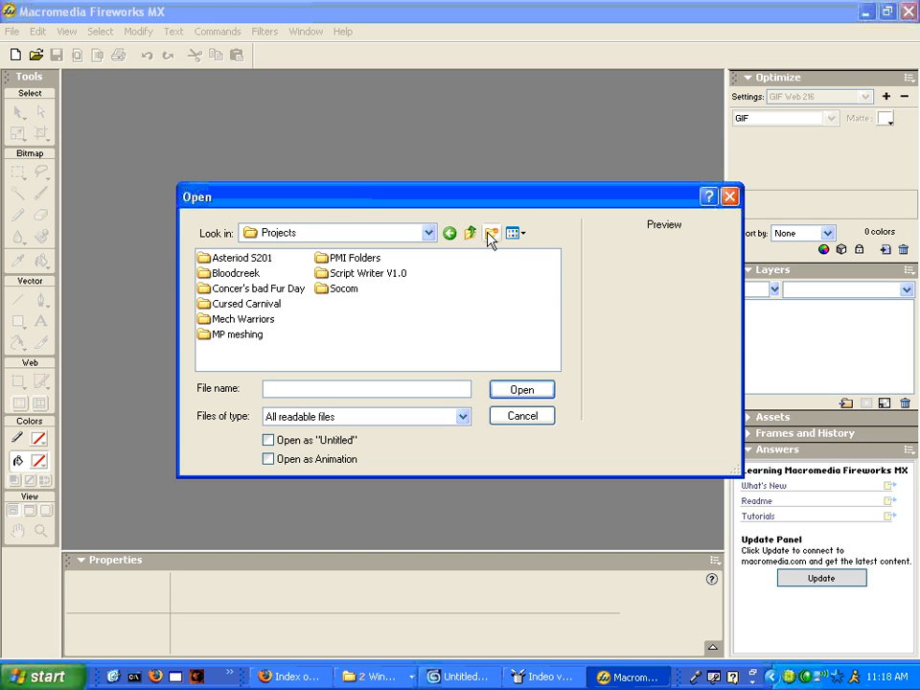
pyautogui.doubleClick(355, 288)
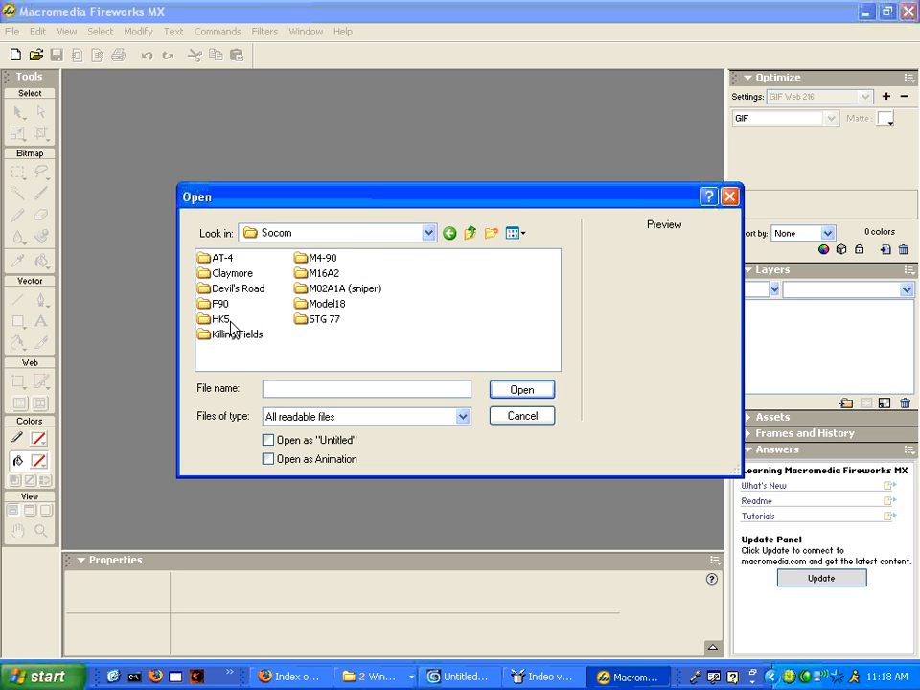
pyautogui.doubleClick(323, 257)
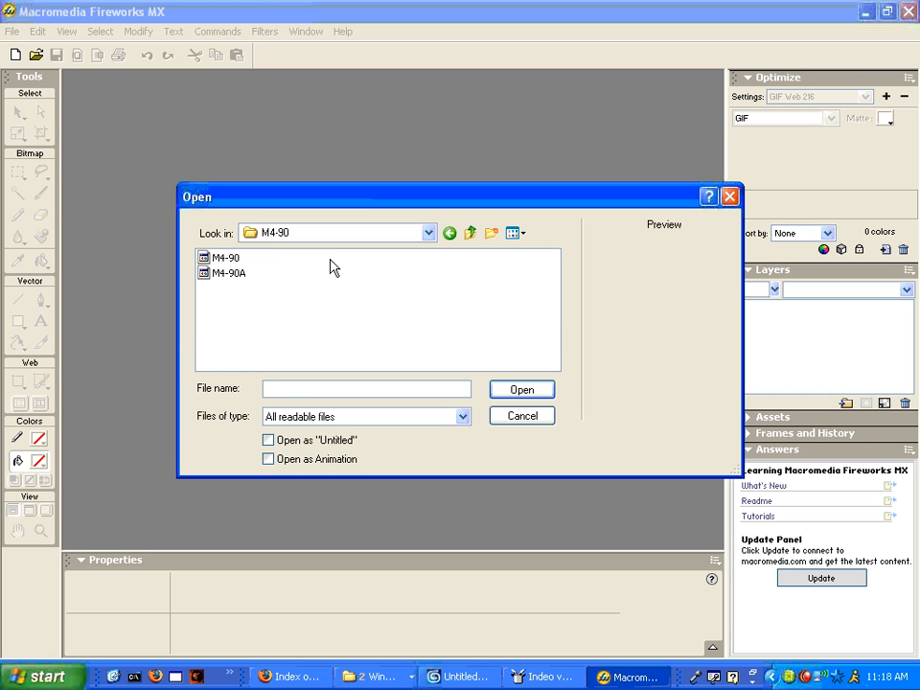
pyautogui.click(227, 259)
pyautogui.click(231, 278)
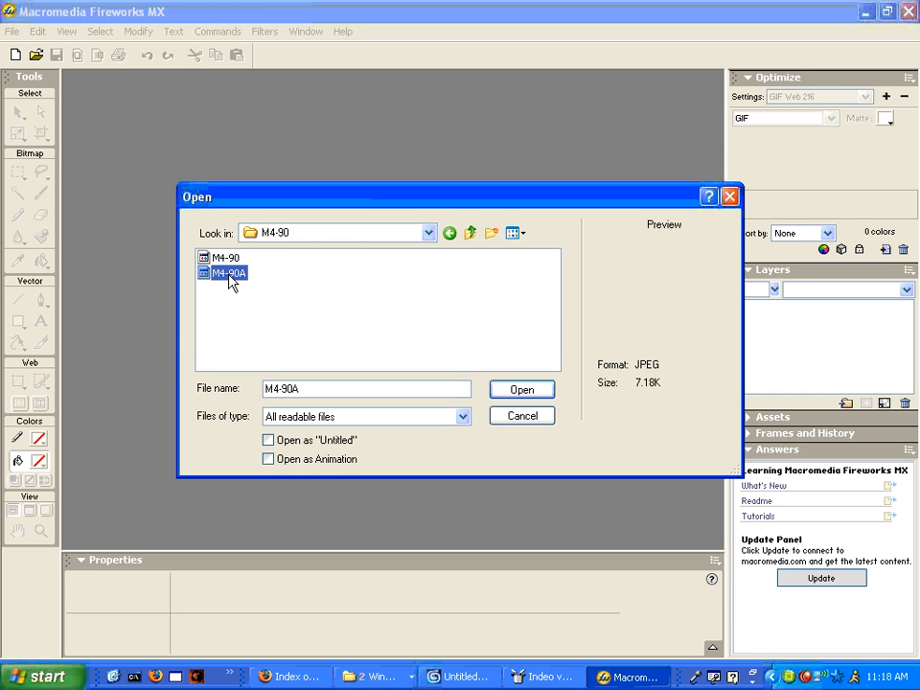
pyautogui.doubleClick(230, 275)
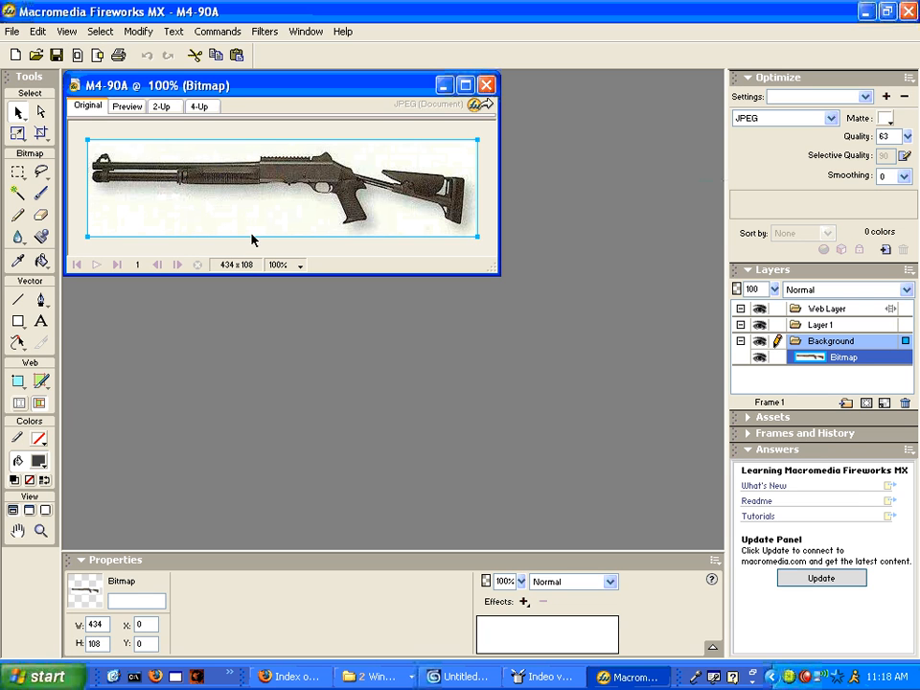
pyautogui.click(491, 173)
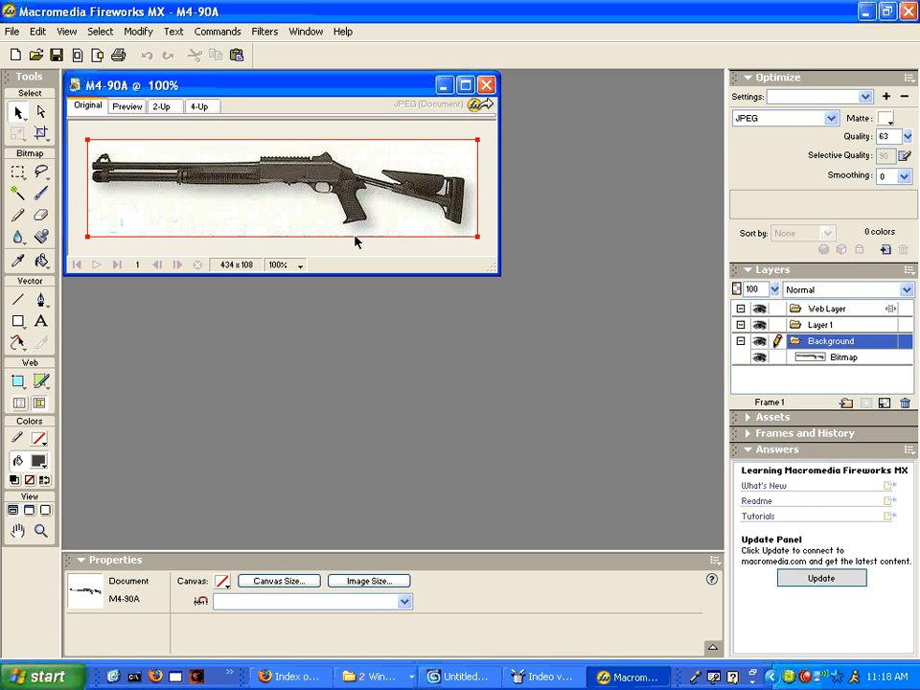
pyautogui.click(334, 219)
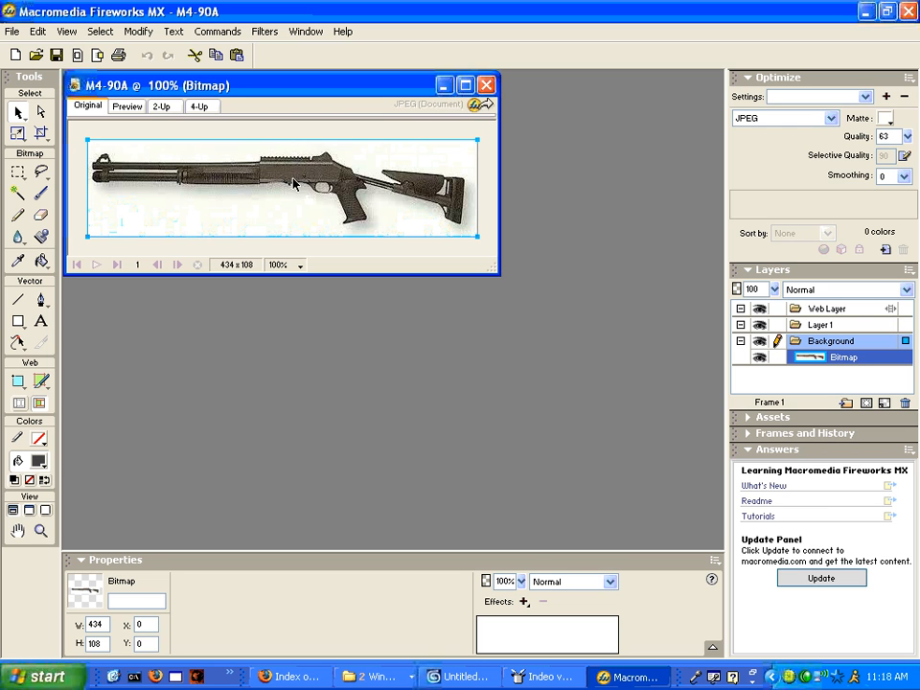
pyautogui.click(340, 135)
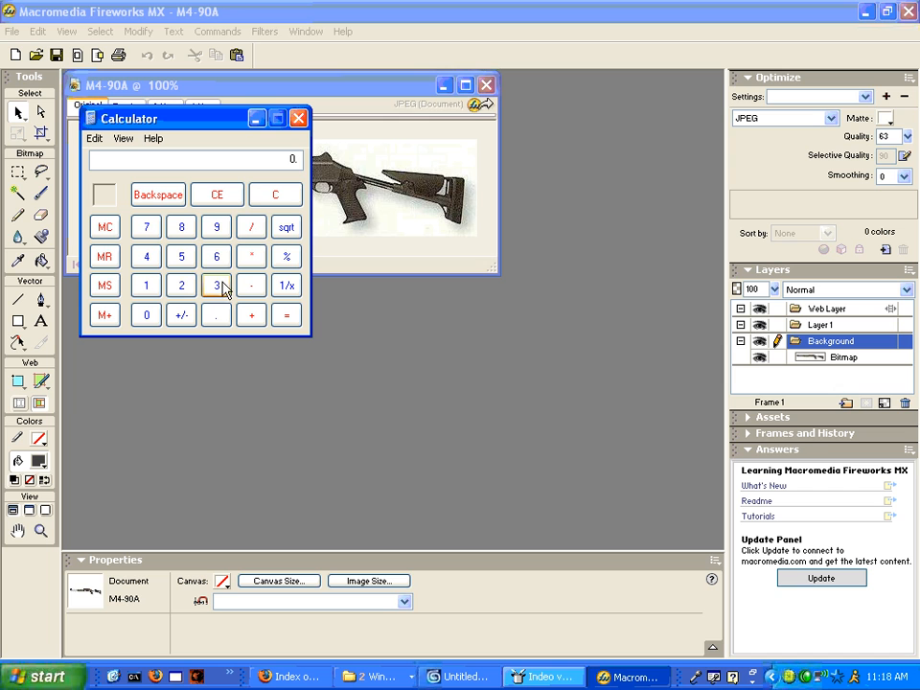
# Work out power-of-two texture dimensions in the Calculator by successive doubling from 2, including 128 times 2, and close it.
pyautogui.click(170, 294)
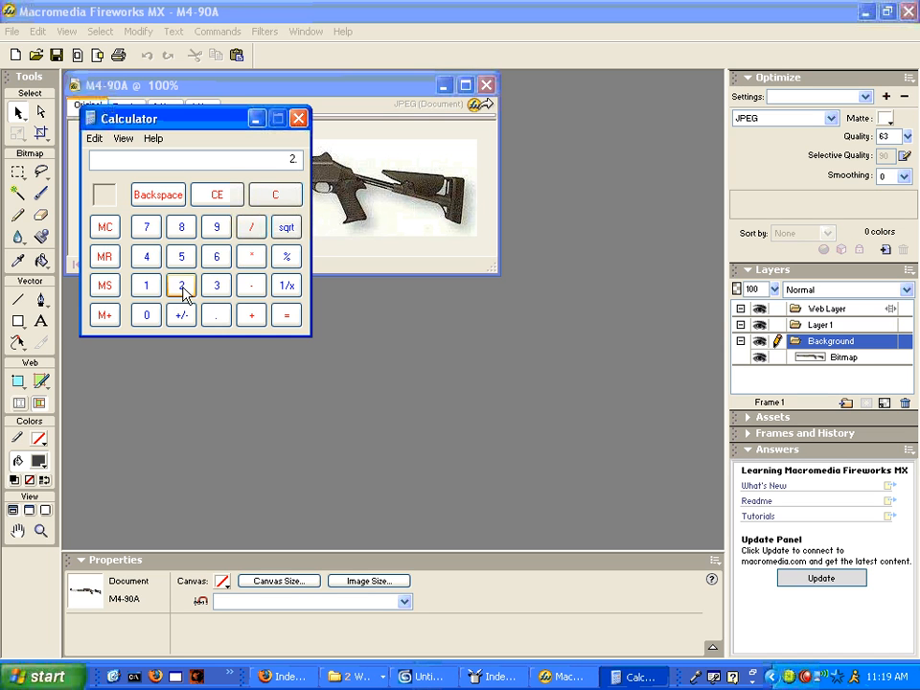
pyautogui.click(251, 312)
pyautogui.click(285, 317)
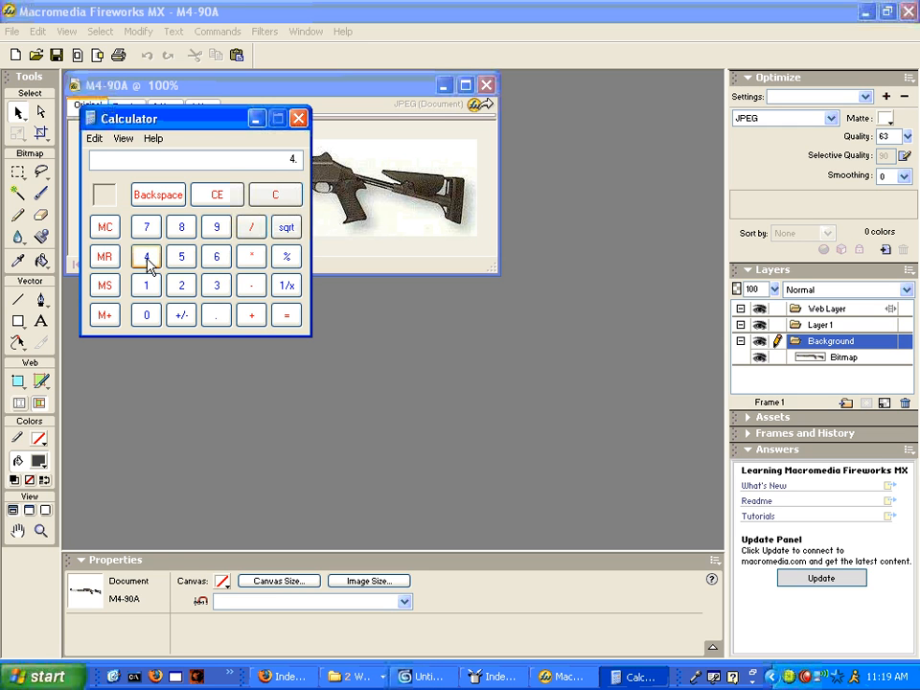
pyautogui.click(281, 316)
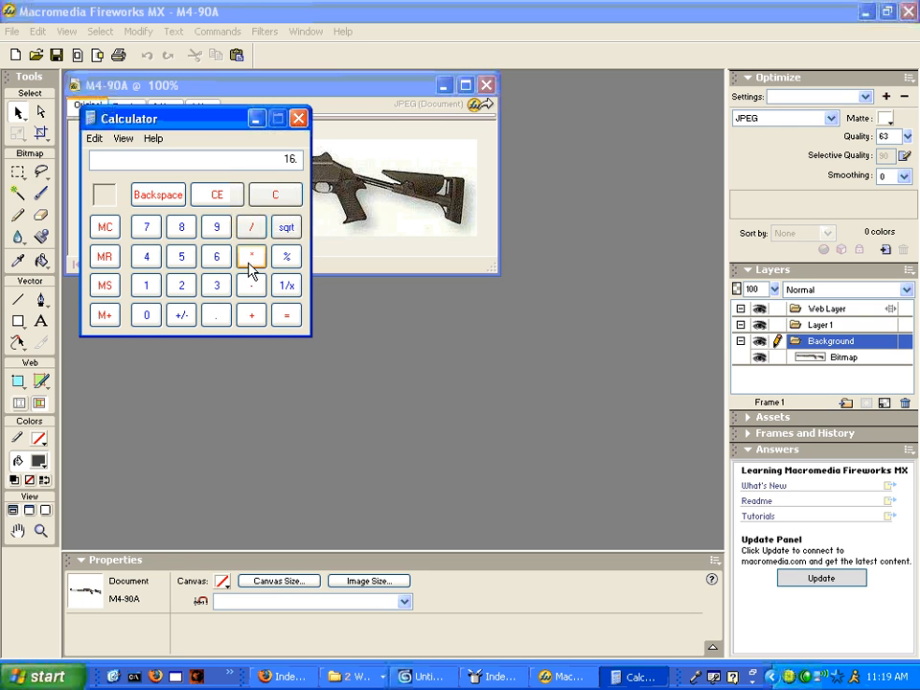
pyautogui.click(151, 284)
pyautogui.click(217, 257)
pyautogui.click(292, 312)
pyautogui.click(181, 285)
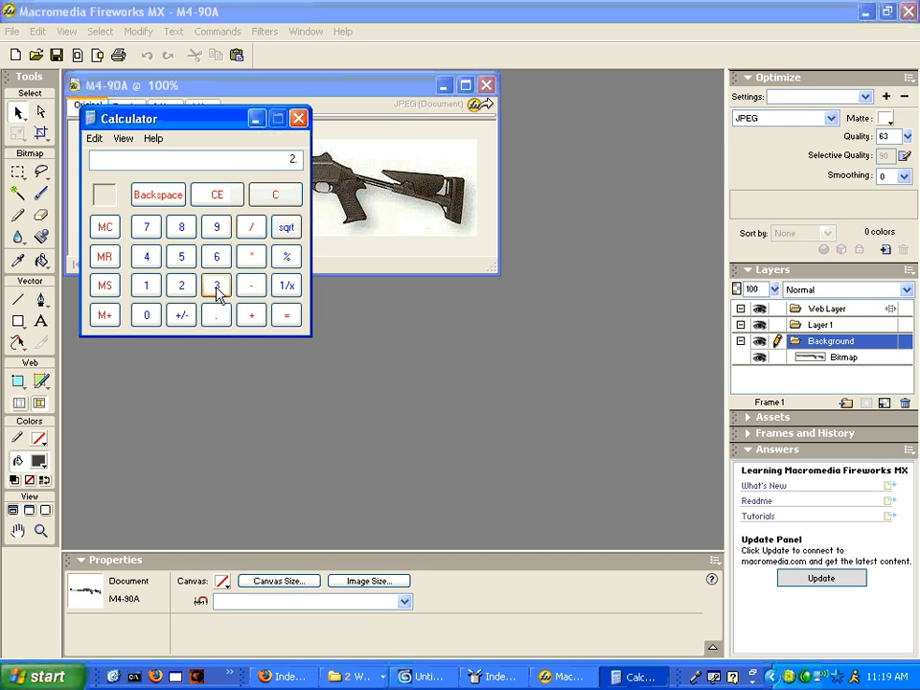
pyautogui.click(290, 316)
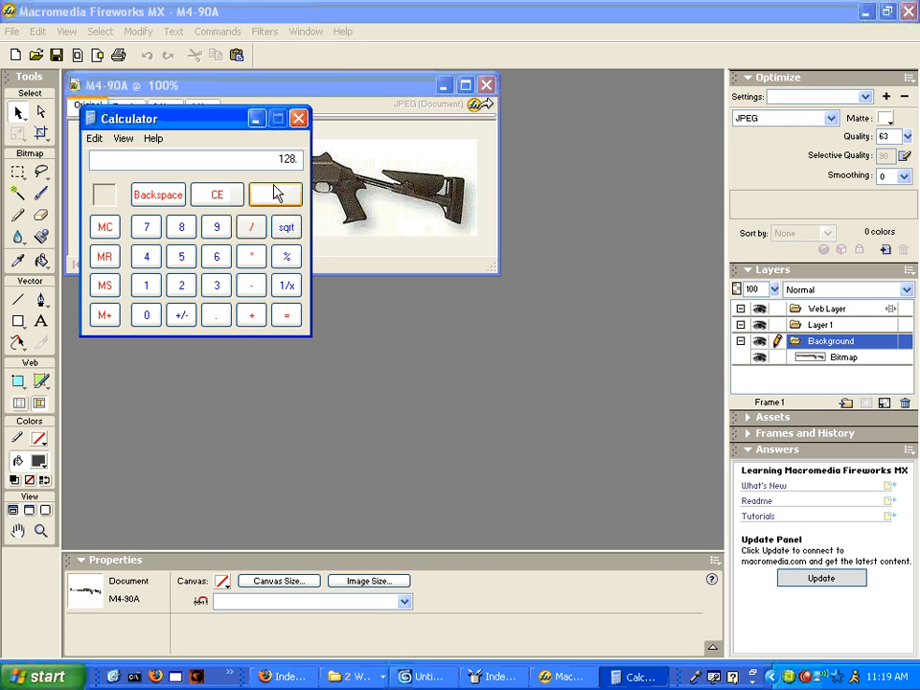
pyautogui.click(254, 253)
pyautogui.click(181, 285)
pyautogui.click(286, 316)
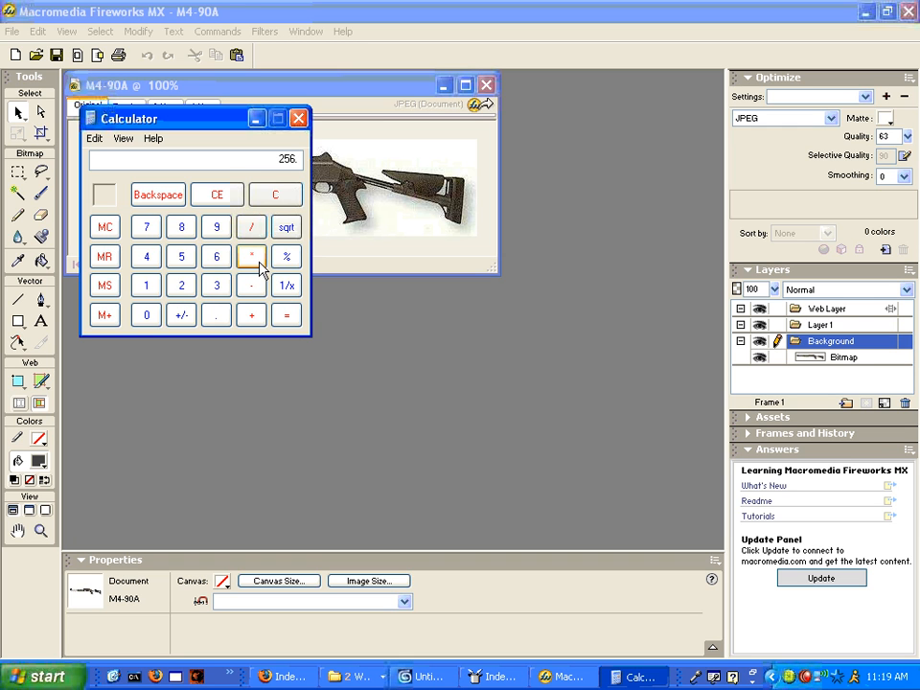
pyautogui.click(300, 119)
# Check the document's pixel dimensions in the image size settings, leaving the values as they are.
pyautogui.click(345, 216)
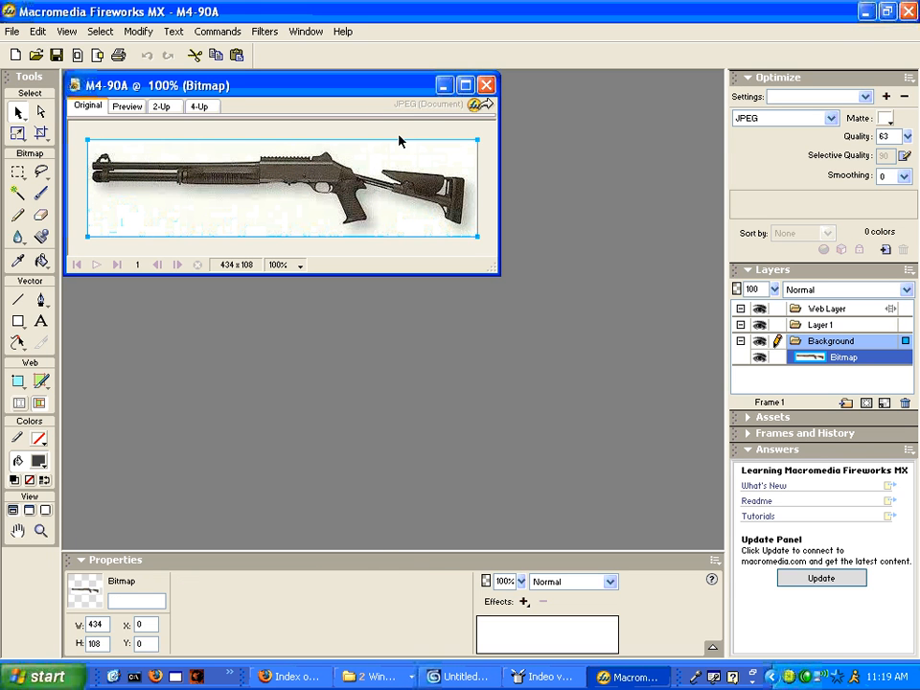
pyautogui.click(412, 251)
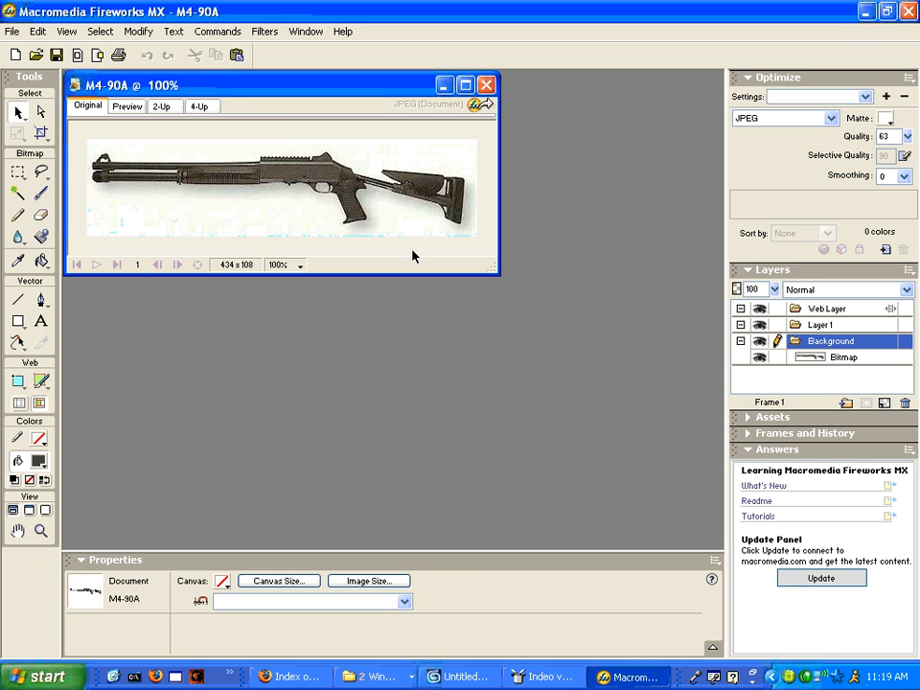
pyautogui.click(368, 581)
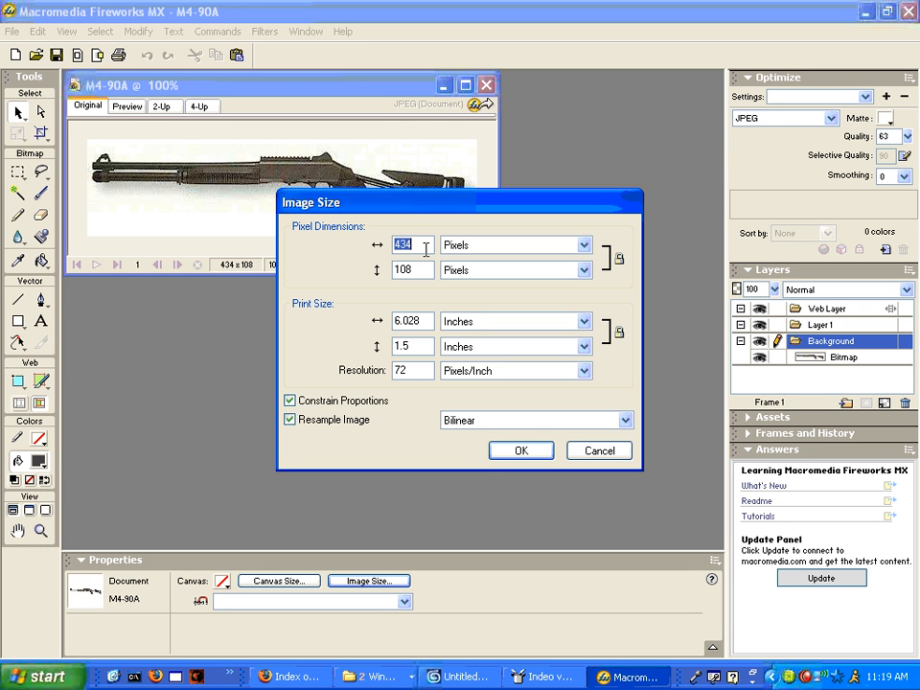
pyautogui.click(500, 457)
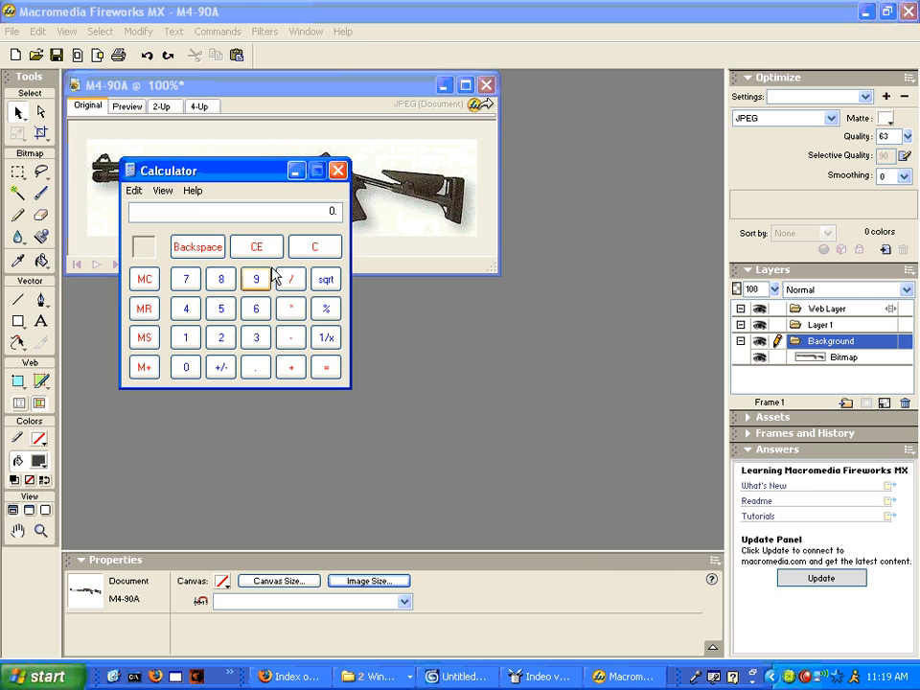
# Multiply 256 by 2 in the Calculator to get the next power-of-two dimension, and close it.
pyautogui.write('256')
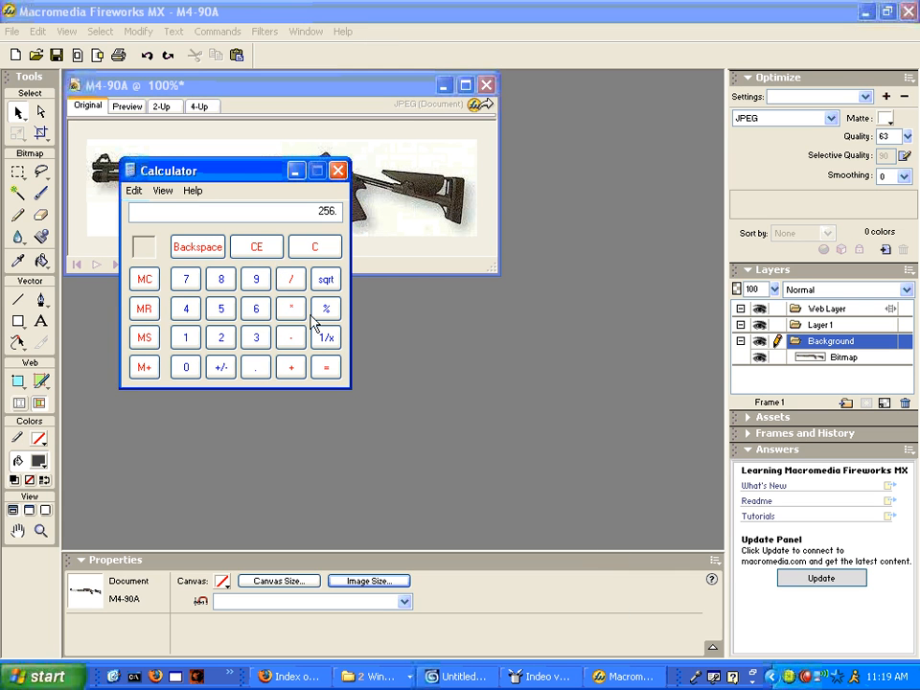
pyautogui.click(296, 317)
pyautogui.click(215, 346)
pyautogui.click(326, 368)
pyautogui.click(338, 171)
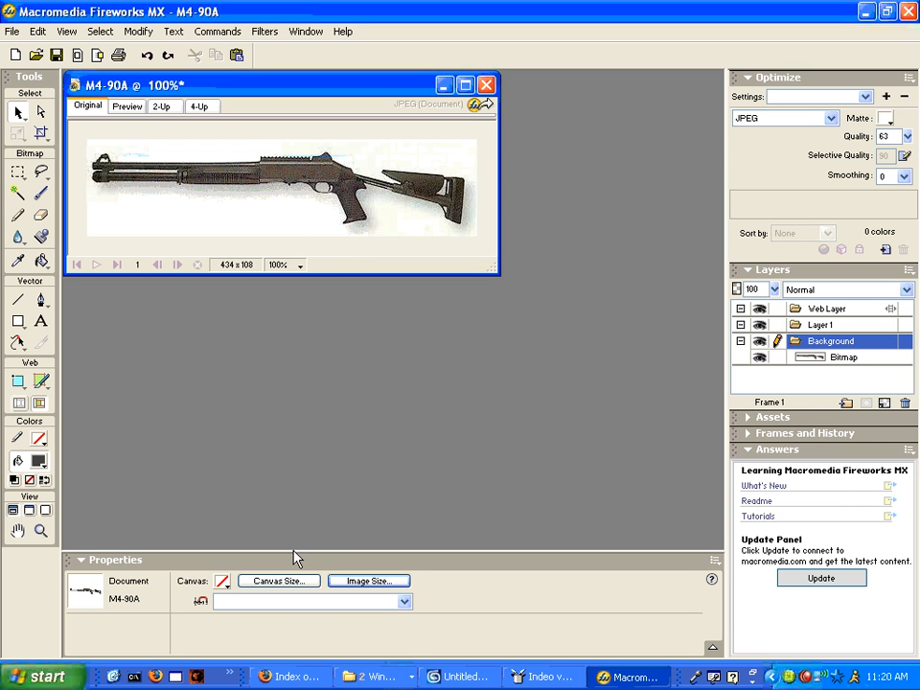
# Set the canvas size to 512 by 128 pixels with a centred anchor and maximize the document window.
pyautogui.click(287, 581)
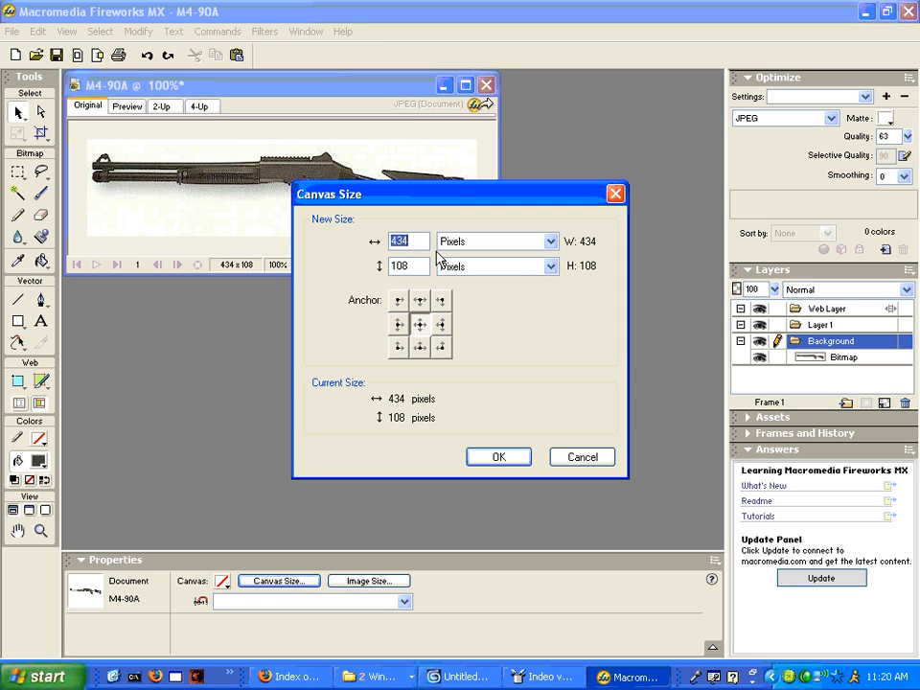
pyautogui.write('512')
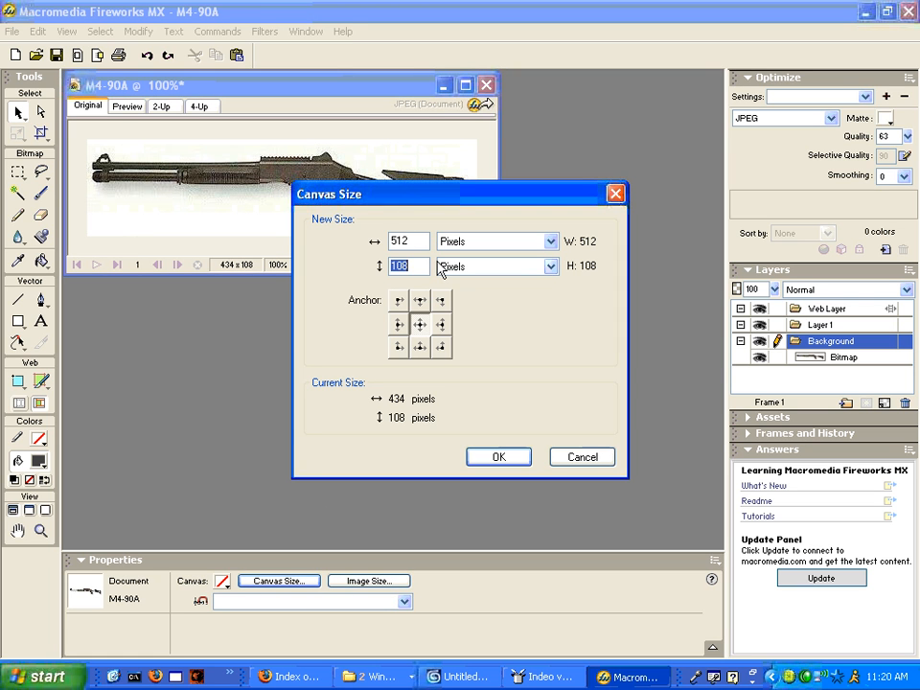
pyautogui.write('1')
pyautogui.click(524, 451)
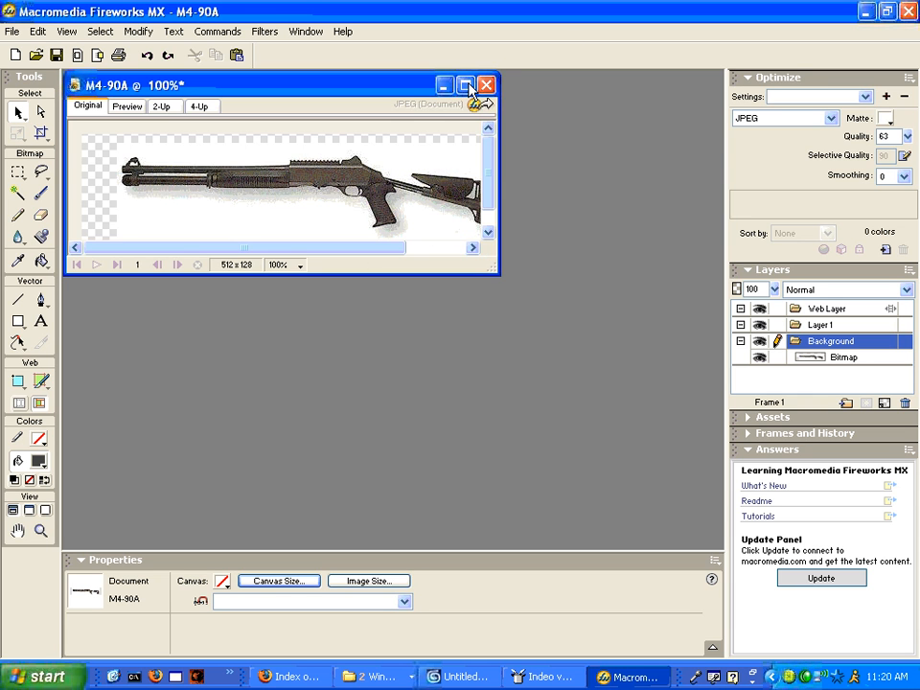
pyautogui.click(466, 84)
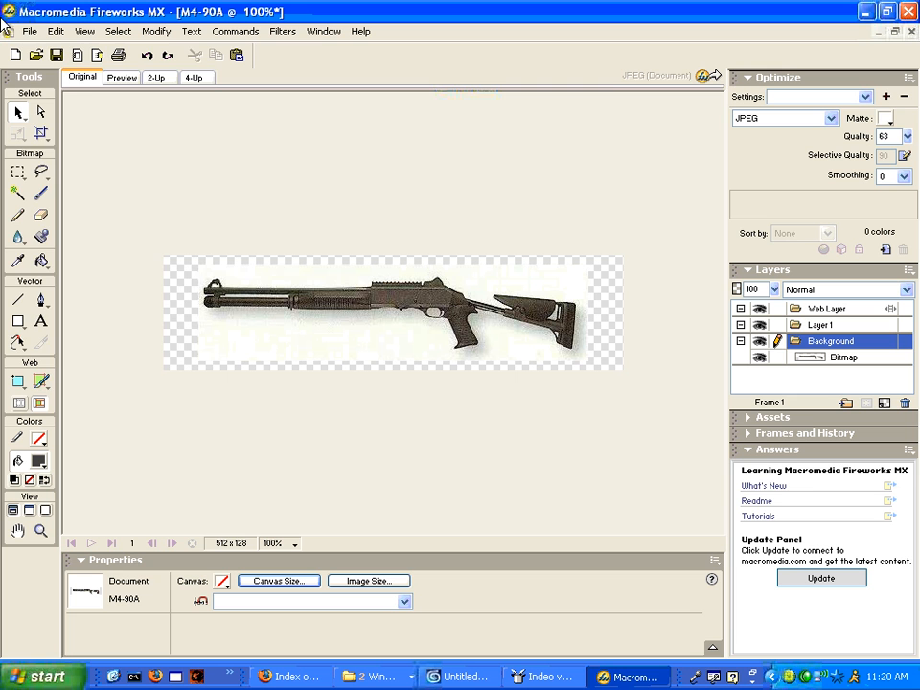
# Run the Export Wizard for the resized image and choose TIFF 24 as the export format.
pyautogui.click(29, 31)
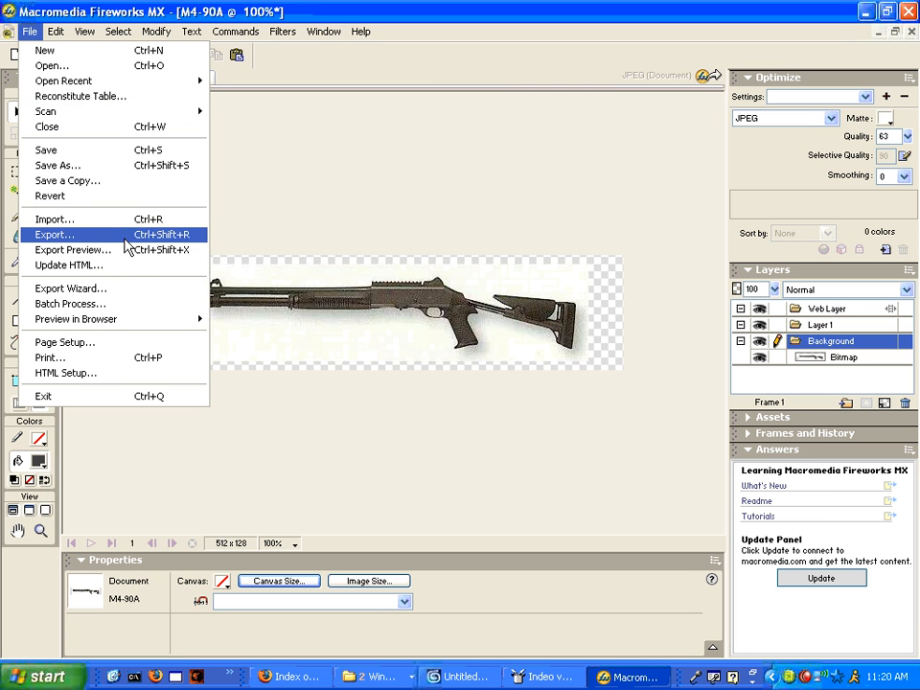
pyautogui.click(135, 289)
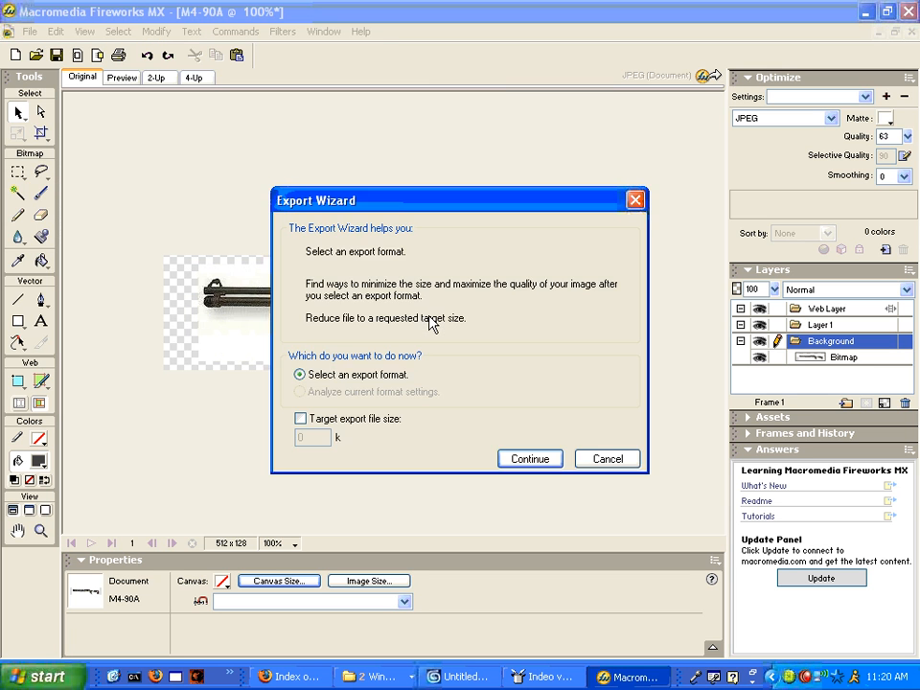
pyautogui.press('Return')
pyautogui.press('Return')
pyautogui.press('Return')
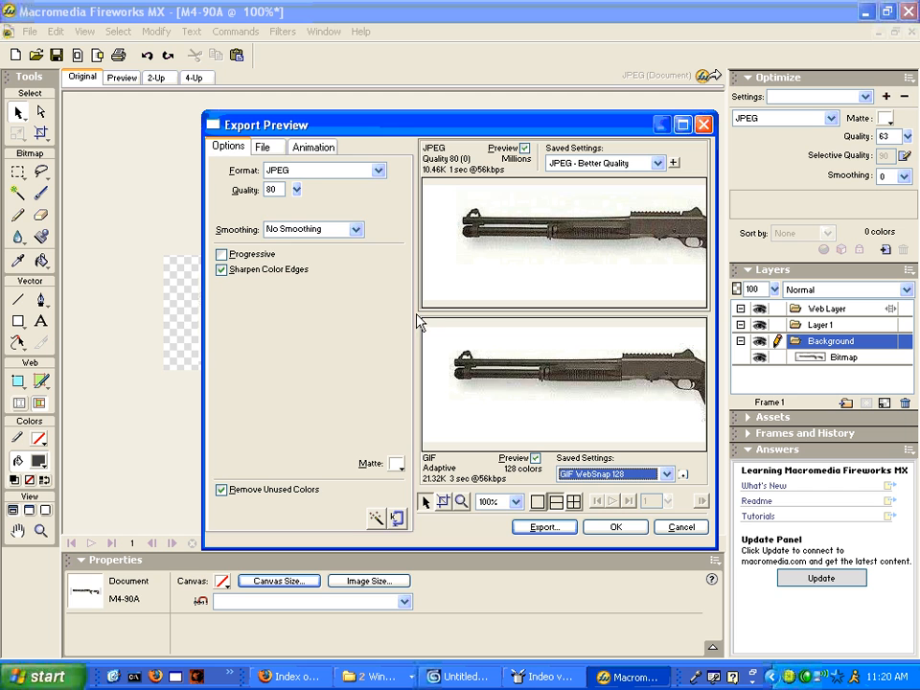
pyautogui.click(321, 169)
pyautogui.click(298, 292)
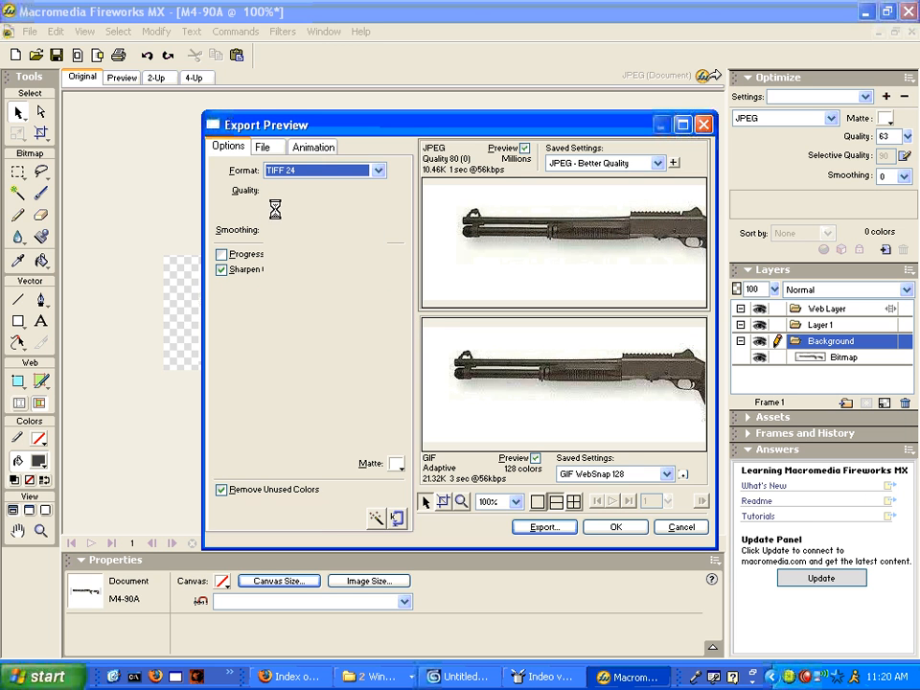
# Create an M490 folder inside the Weapons data folder from the export dialog and open it.
pyautogui.click(518, 527)
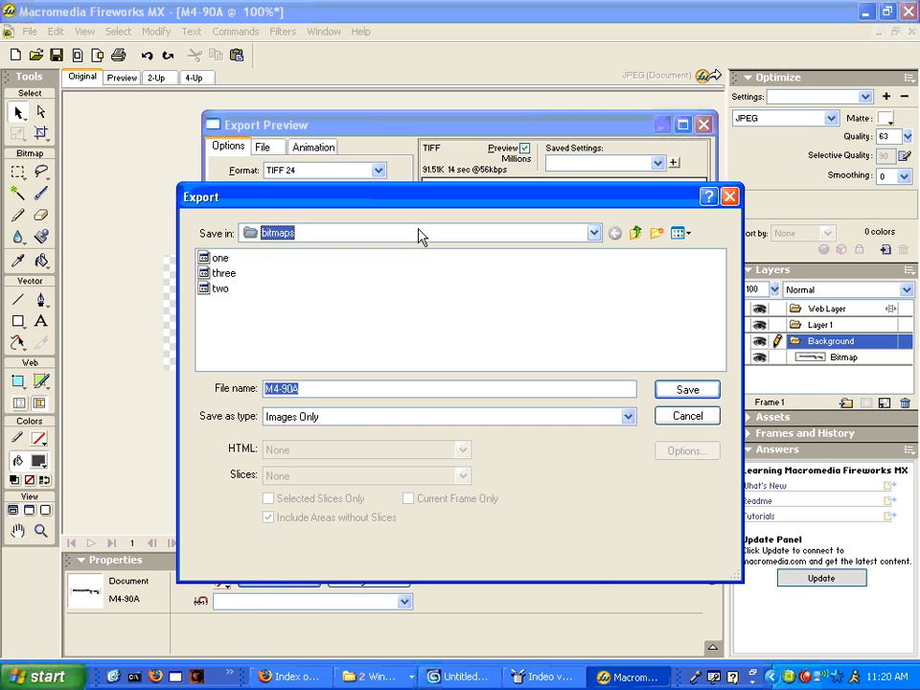
pyautogui.click(419, 243)
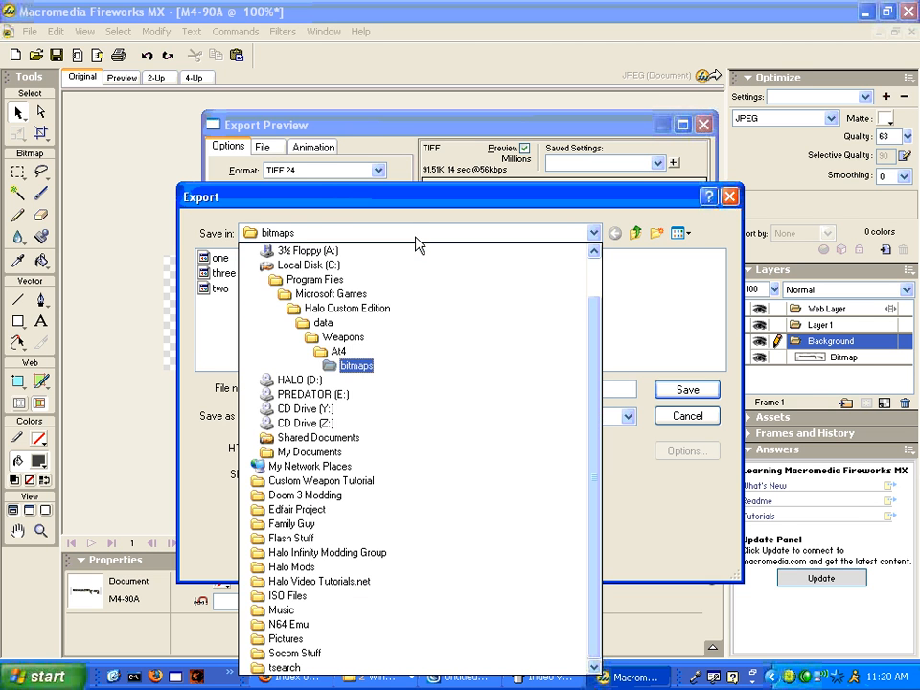
pyautogui.click(347, 353)
pyautogui.click(635, 232)
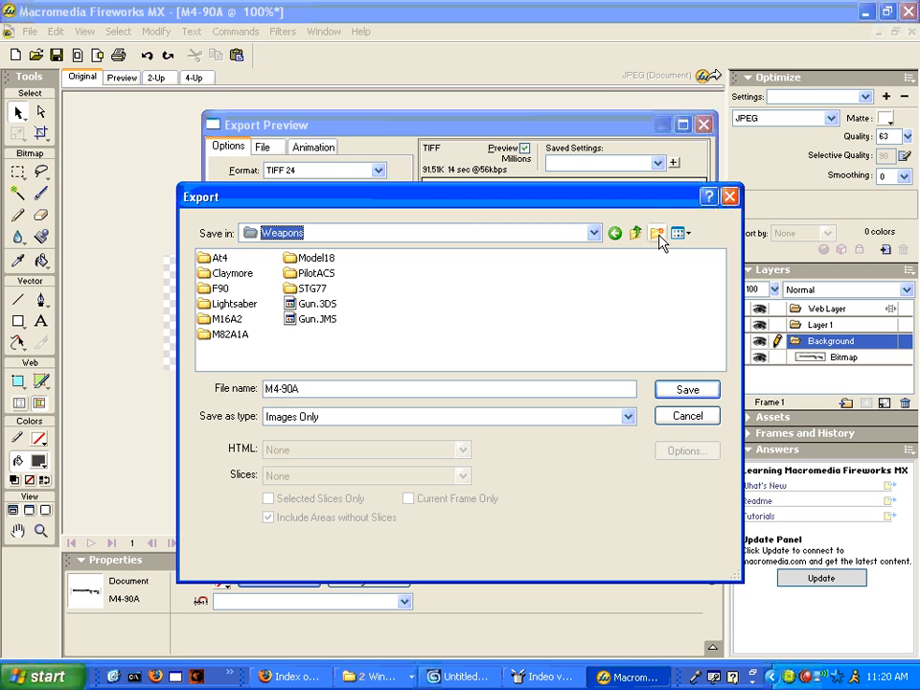
pyautogui.click(659, 235)
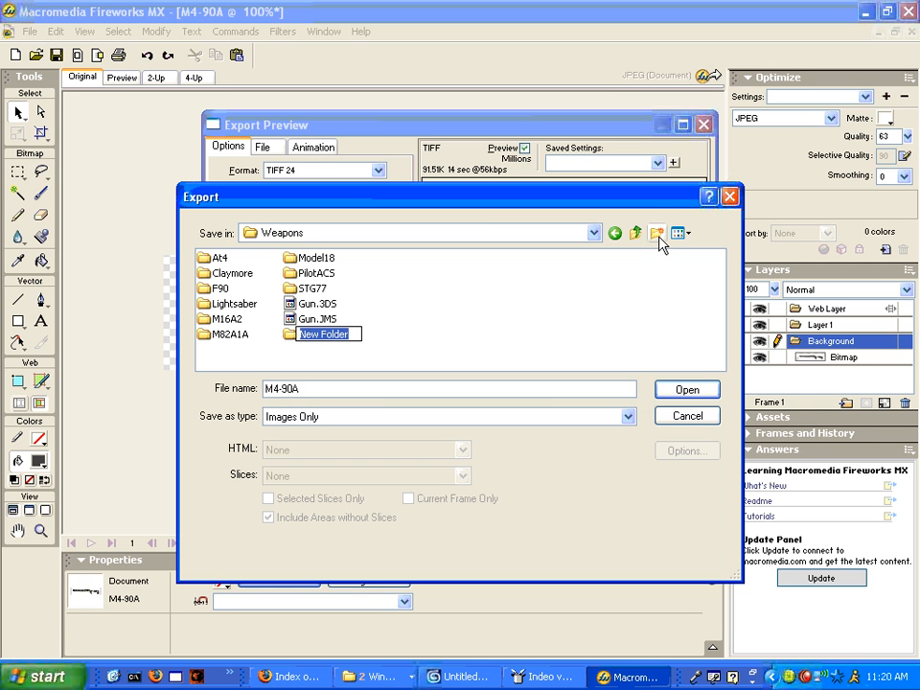
pyautogui.write('M4')
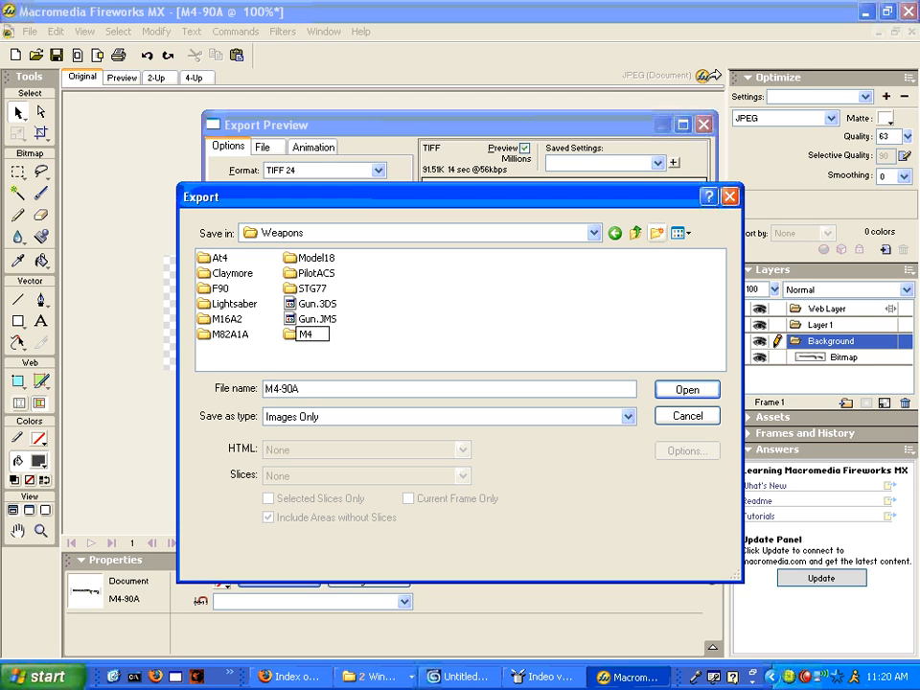
pyautogui.write('90')
pyautogui.press('Return')
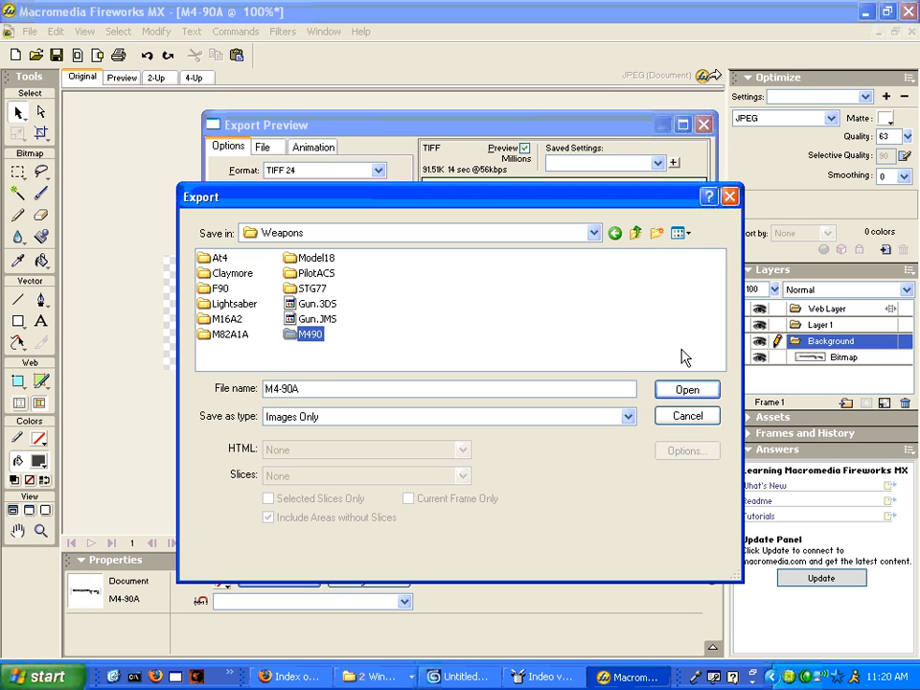
pyautogui.doubleClick(305, 336)
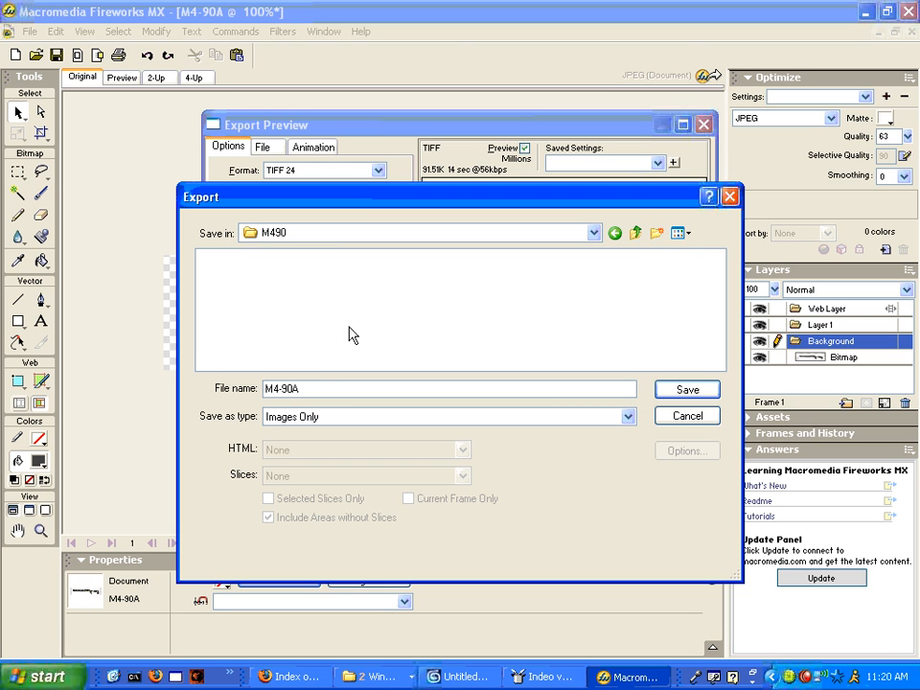
# Create two subfolders named Models and Fp inside the M490 folder.
pyautogui.click(657, 234)
pyautogui.write('Models')
pyautogui.press('Return')
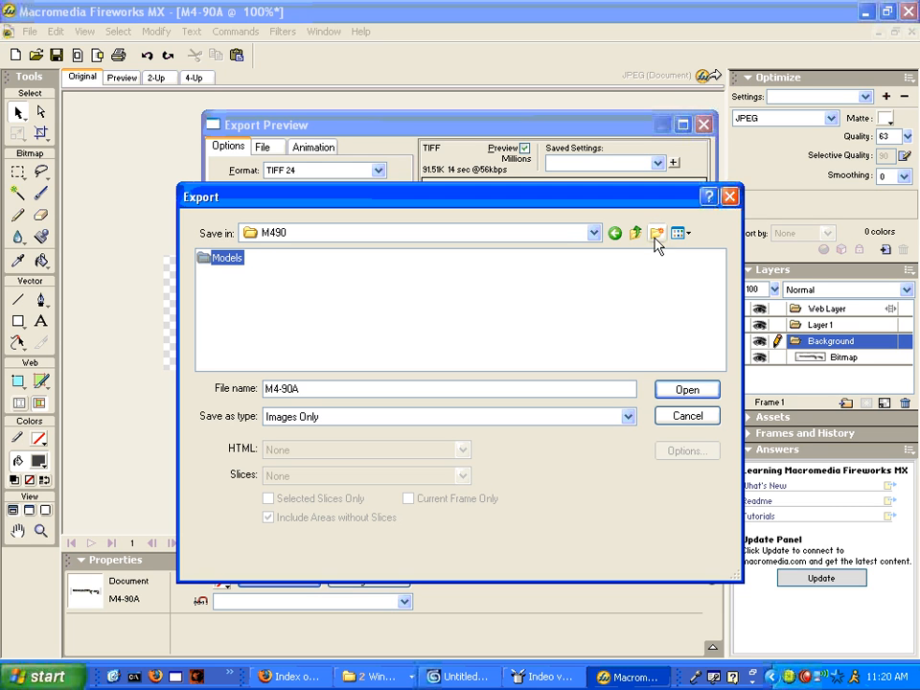
pyautogui.click(658, 234)
pyautogui.write('F')
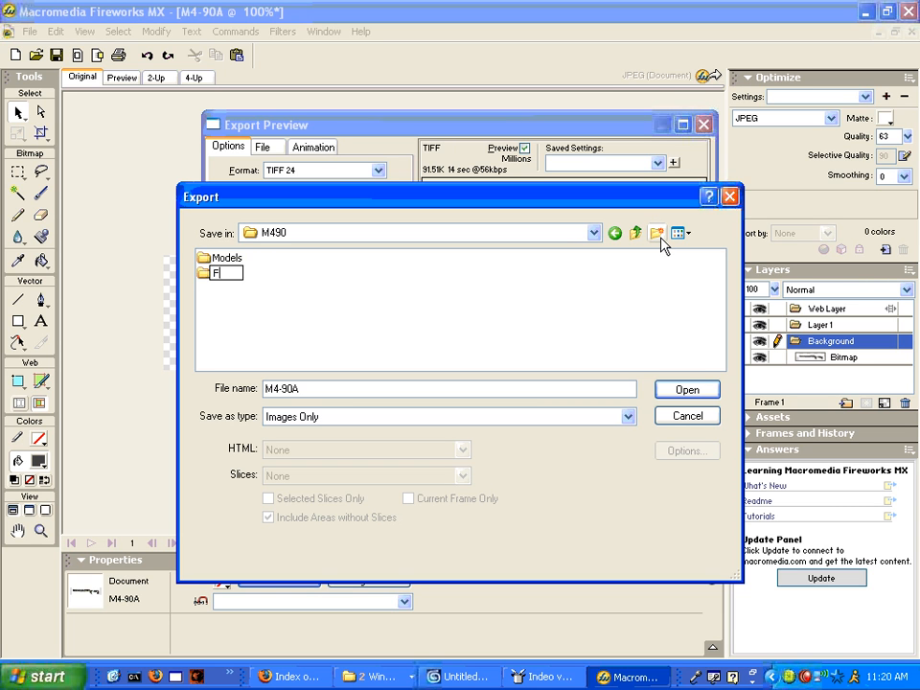
pyautogui.write('p')
pyautogui.press('Return')
# Create a Models subfolder inside the Fp folder and return to the M490 folder.
pyautogui.doubleClick(205, 273)
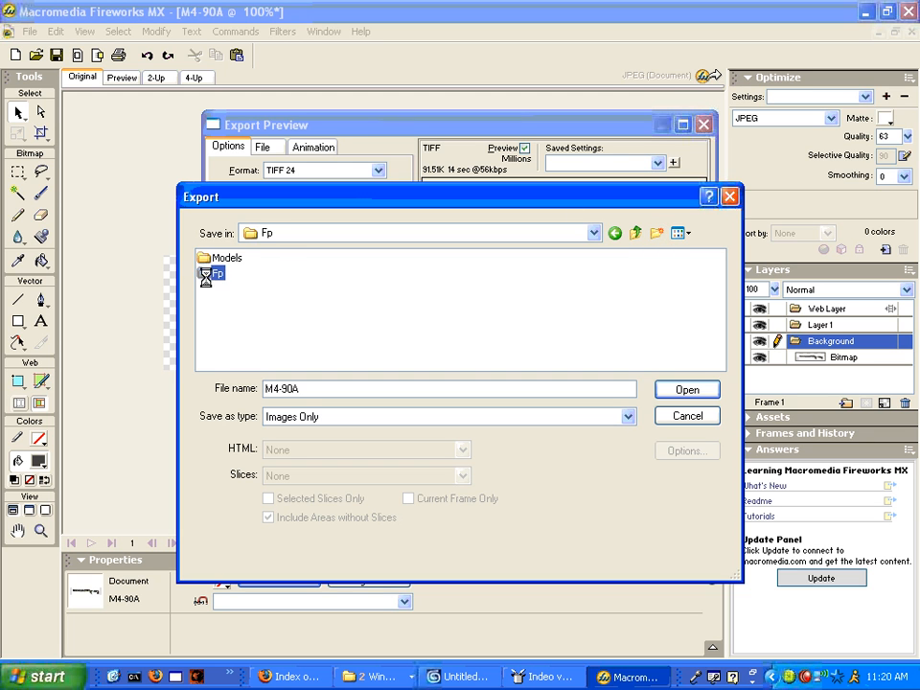
pyautogui.click(662, 234)
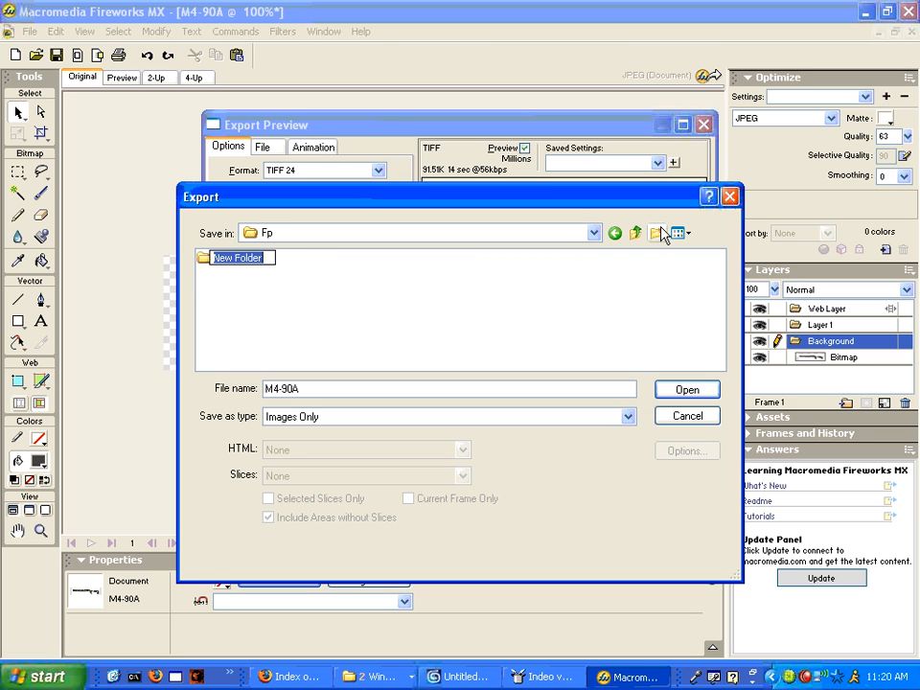
pyautogui.write('Models')
pyautogui.press('Return')
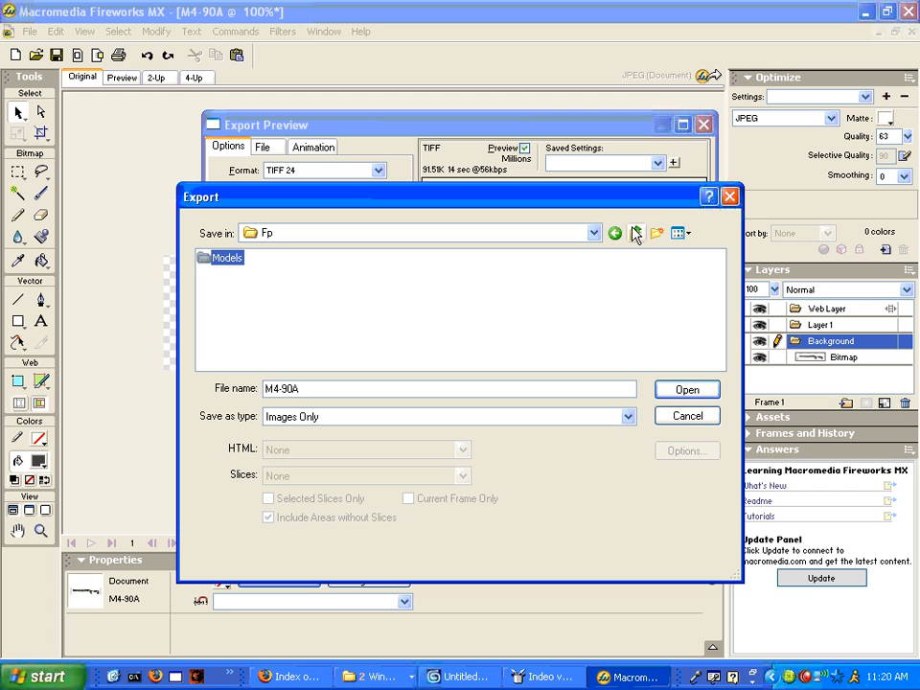
pyautogui.click(635, 233)
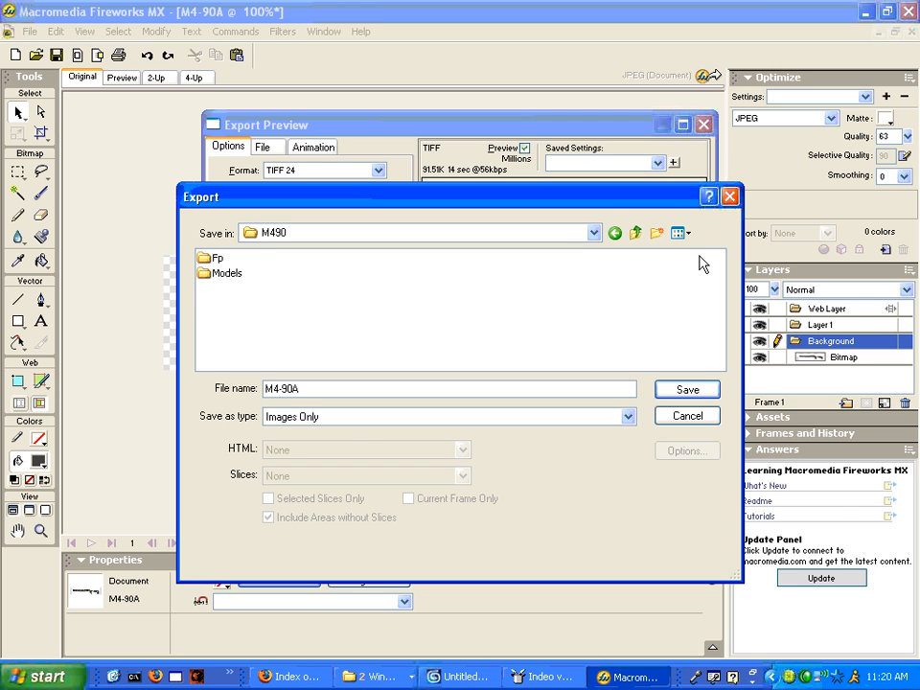
# Create two more subfolders named Physics and Bitmaps inside the M490 folder.
pyautogui.click(656, 234)
pyautogui.write('Physics')
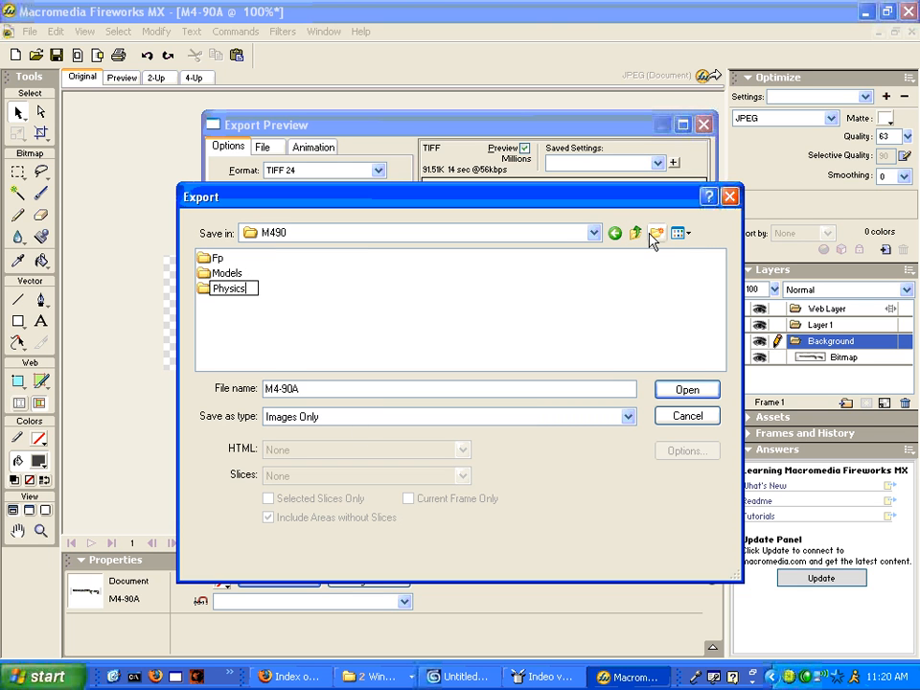
pyautogui.press('Return')
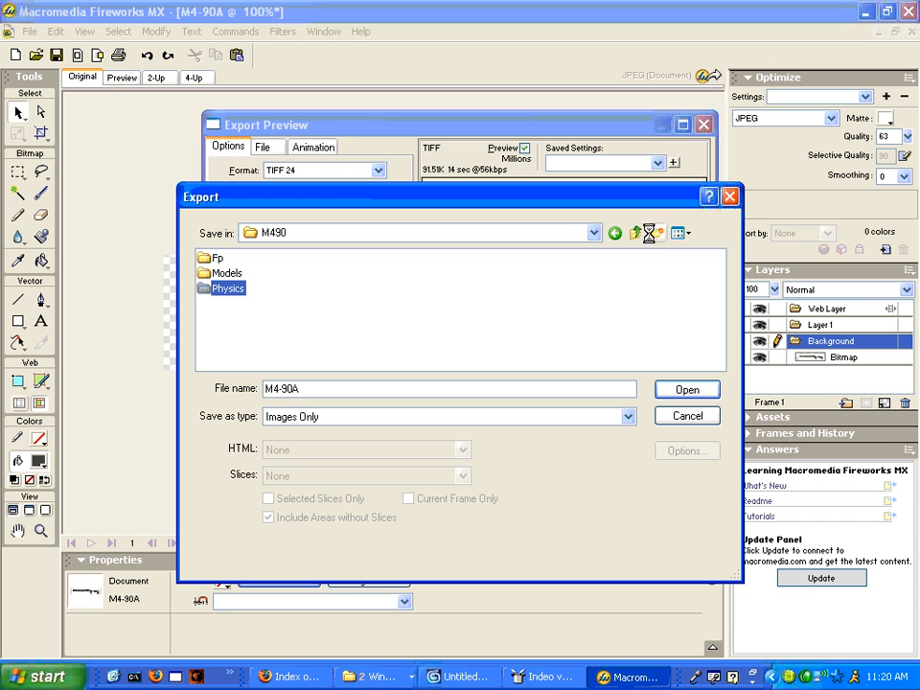
pyautogui.click(656, 234)
pyautogui.write('Bitmaps')
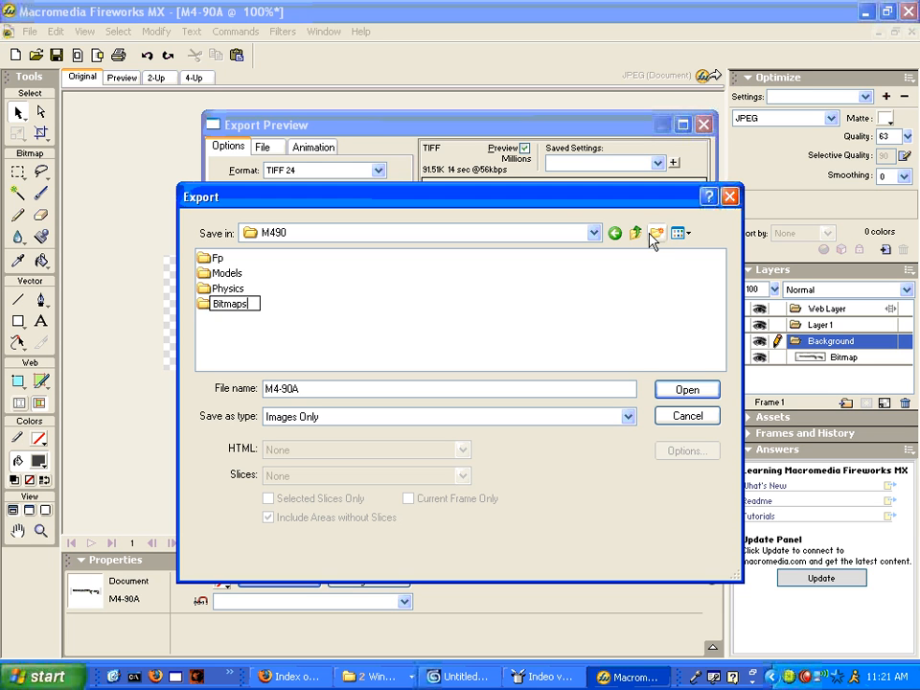
pyautogui.press('Return')
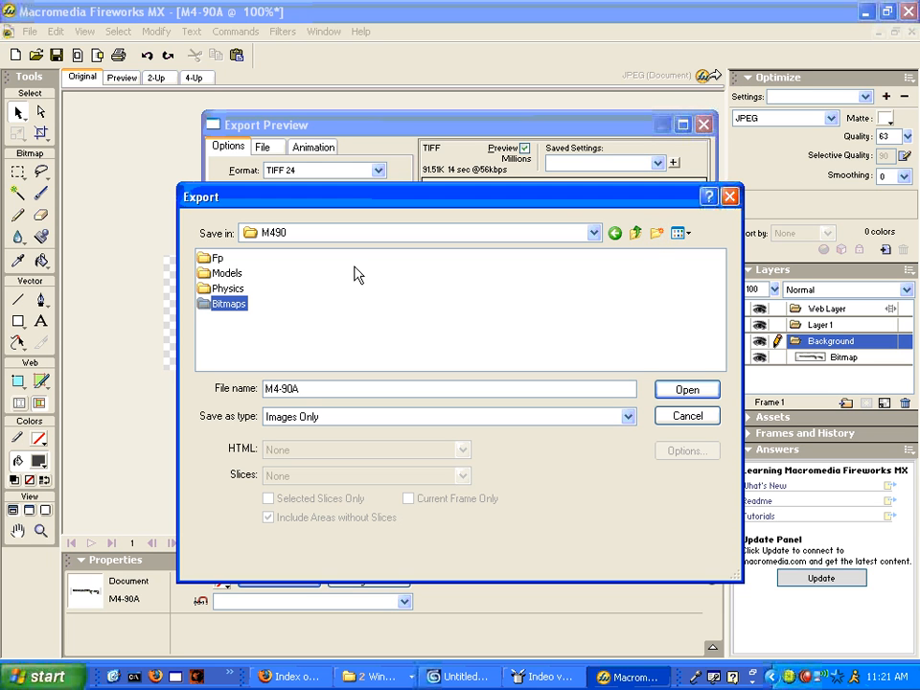
# Export the gun image into the new Bitmaps folder under the file name M490.
pyautogui.doubleClick(214, 310)
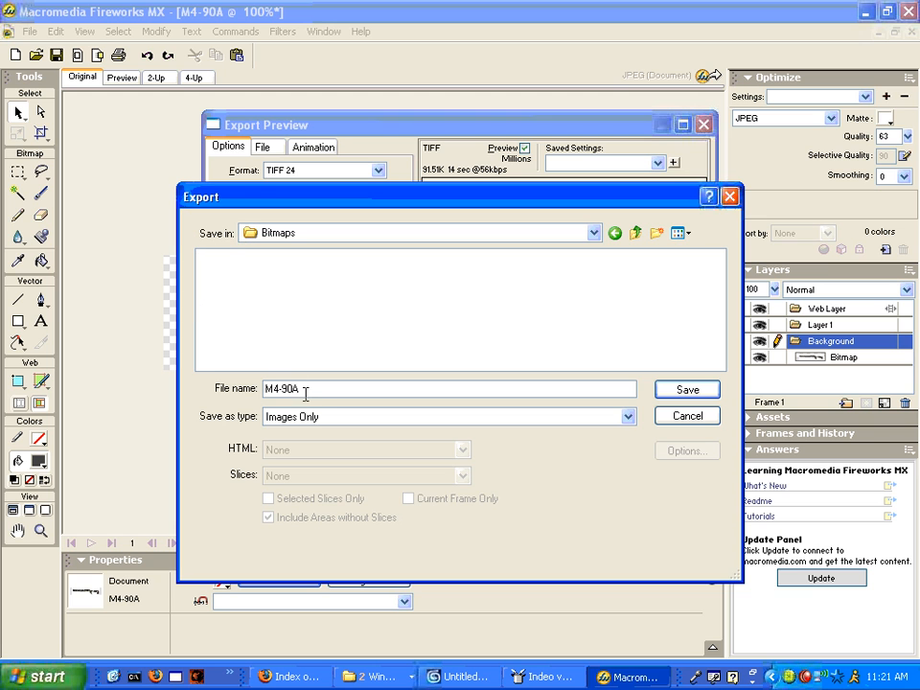
pyautogui.moveTo(305, 390); pyautogui.dragTo(284, 391)
pyautogui.write('90')
pyautogui.press('Return')
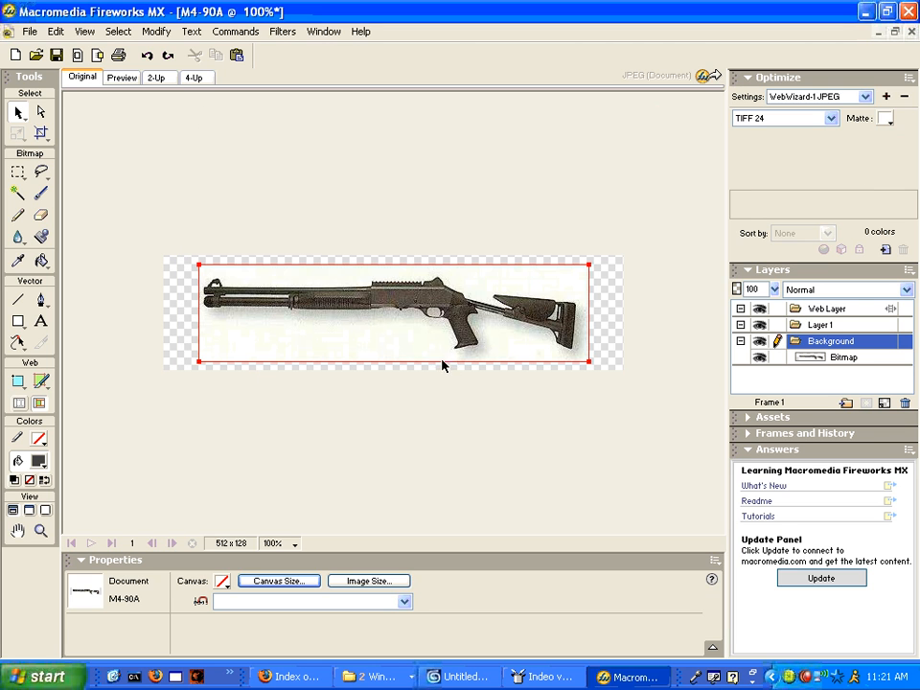
# Delete the gun bitmap from the document and set the canvas size to 16 by 16 pixels.
pyautogui.click(233, 284)
pyautogui.press('Delete')
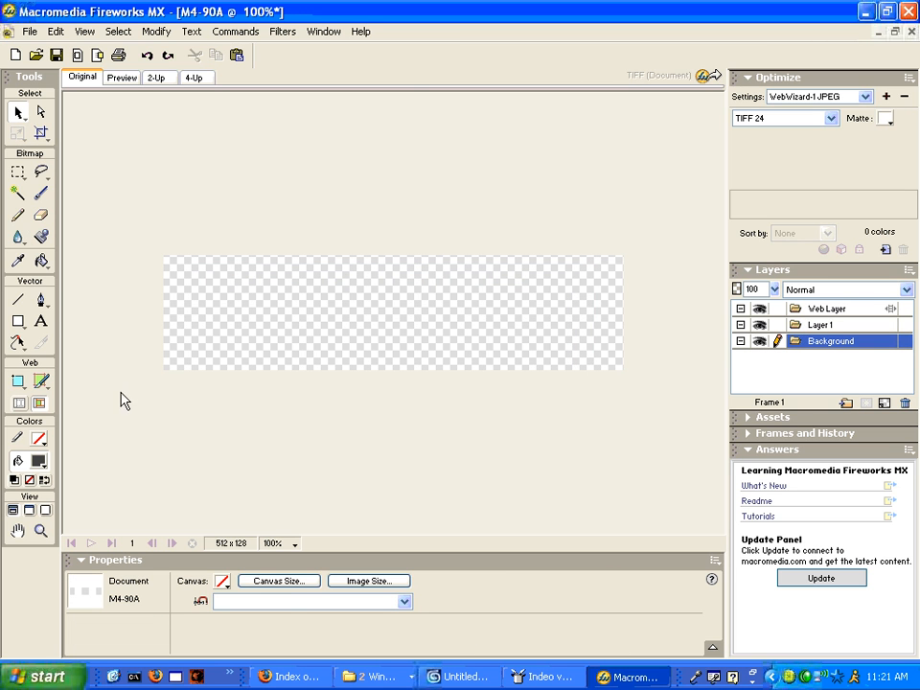
pyautogui.click(288, 582)
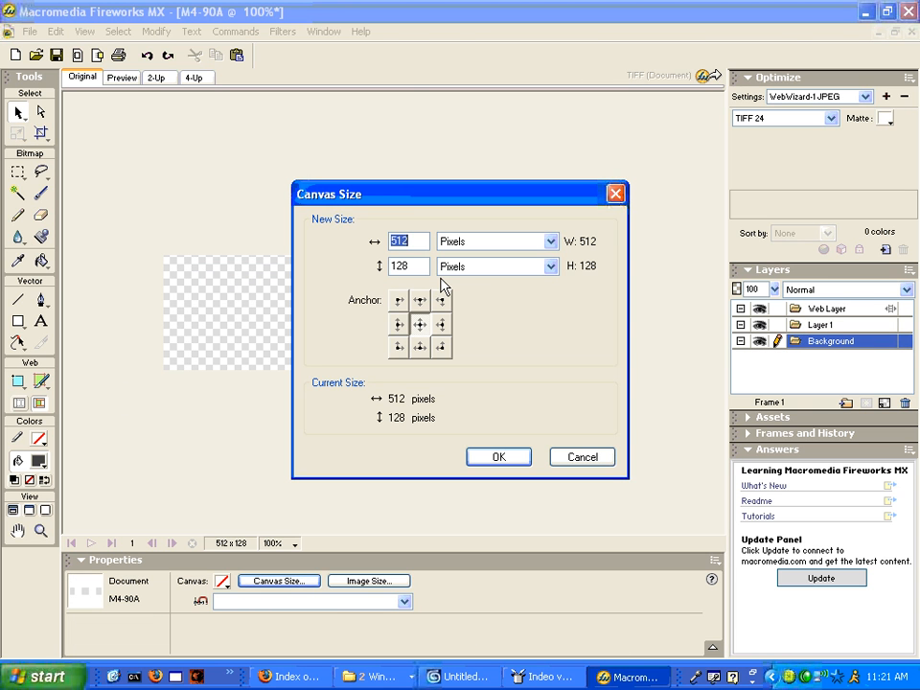
pyautogui.write('16')
pyautogui.press('Tab')
pyautogui.write('1')
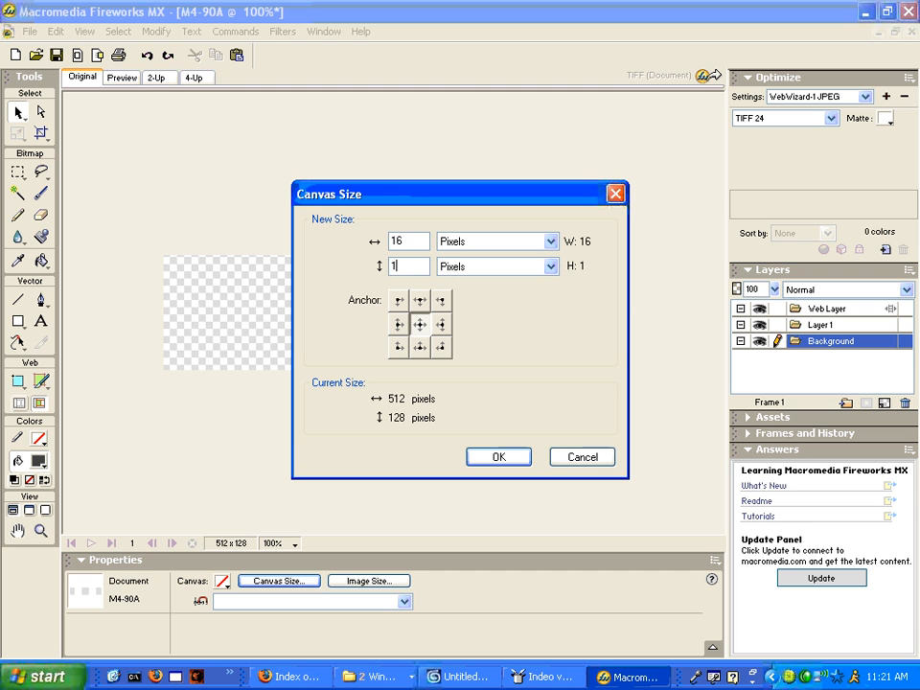
pyautogui.press('Return')
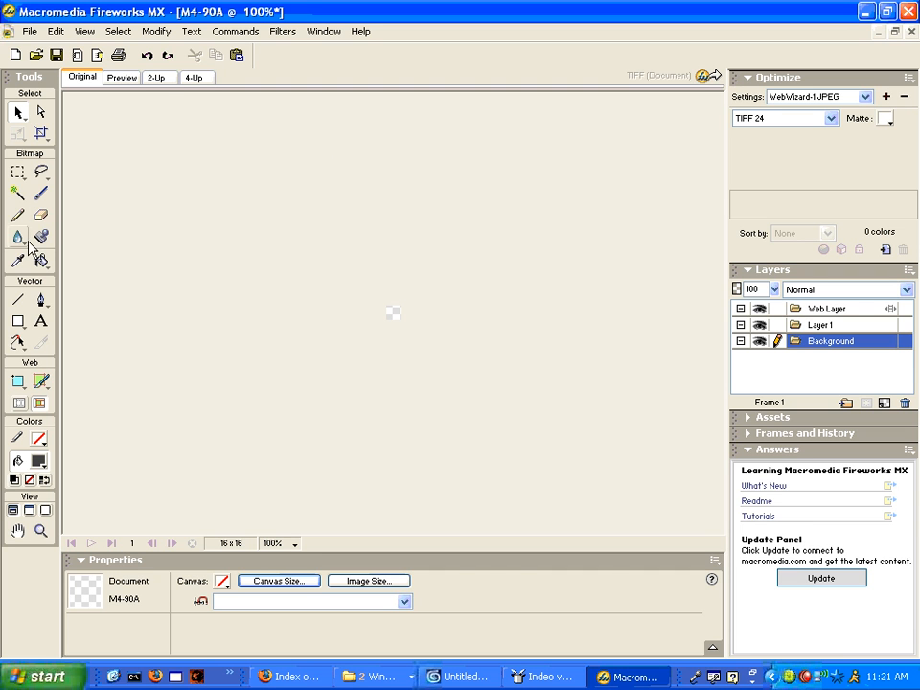
# Draw a solid dark grey rectangle of about 70 by 57 pixels that covers the whole canvas.
pyautogui.click(17, 321)
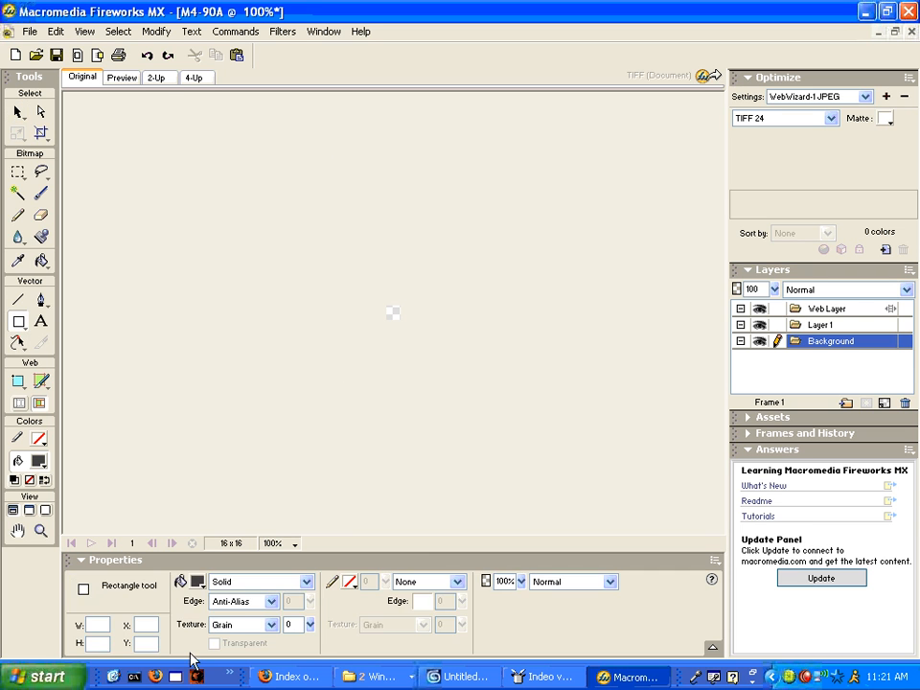
pyautogui.moveTo(372, 288); pyautogui.dragTo(437, 341)
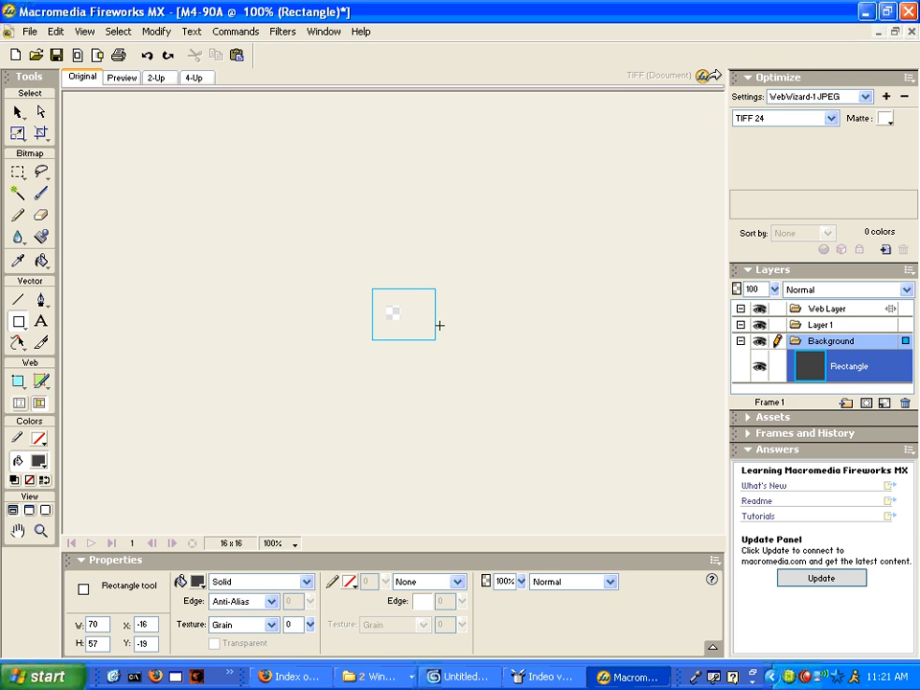
# Run the Export Wizard for the grey image with the web as destination and choose TIFF 24 as the format.
pyautogui.click(29, 31)
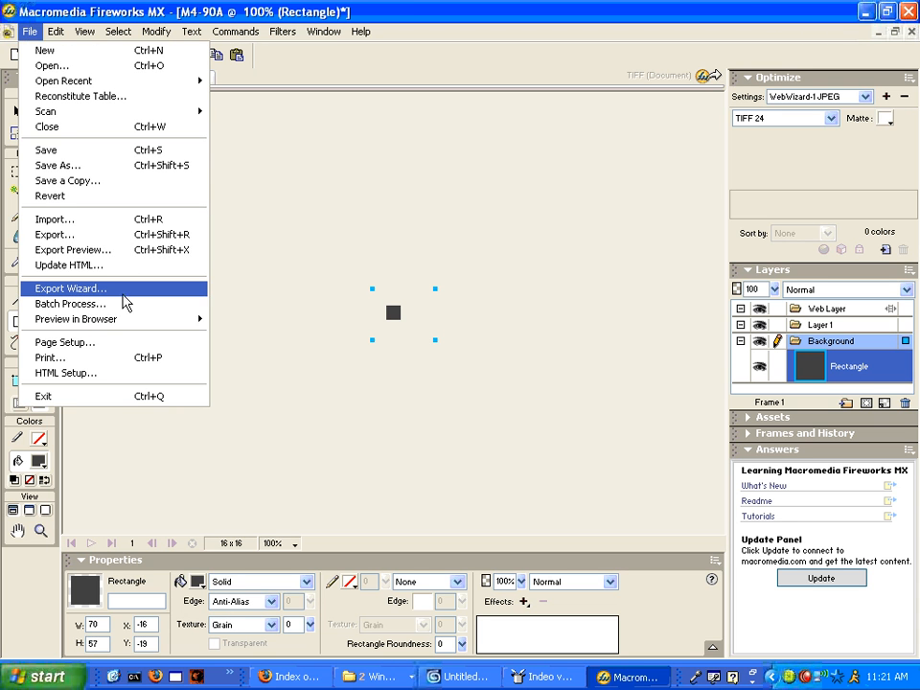
pyautogui.click(120, 288)
pyautogui.click(530, 458)
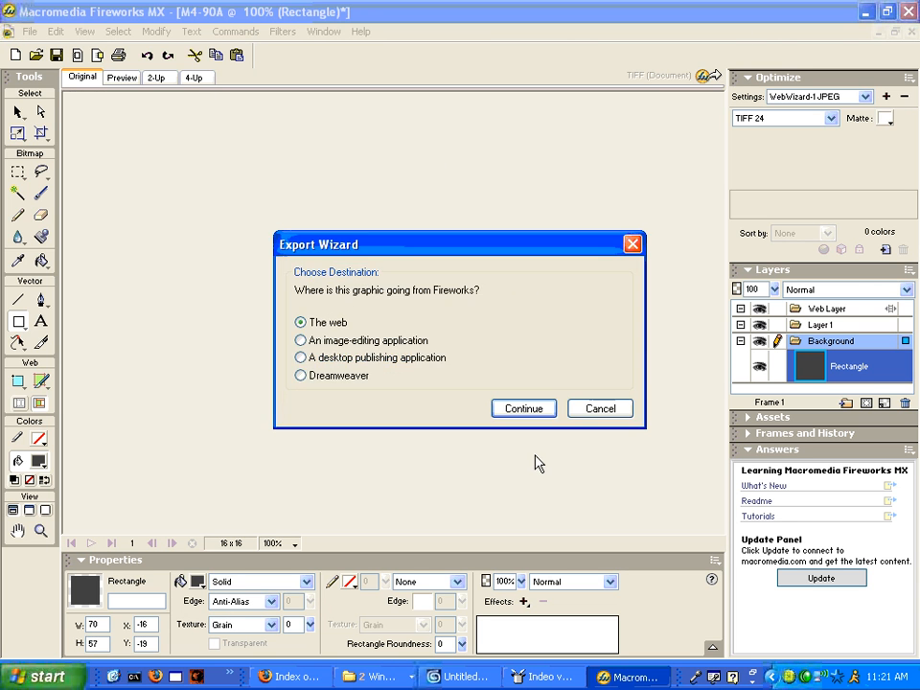
pyautogui.click(542, 411)
pyautogui.click(588, 451)
pyautogui.click(329, 188)
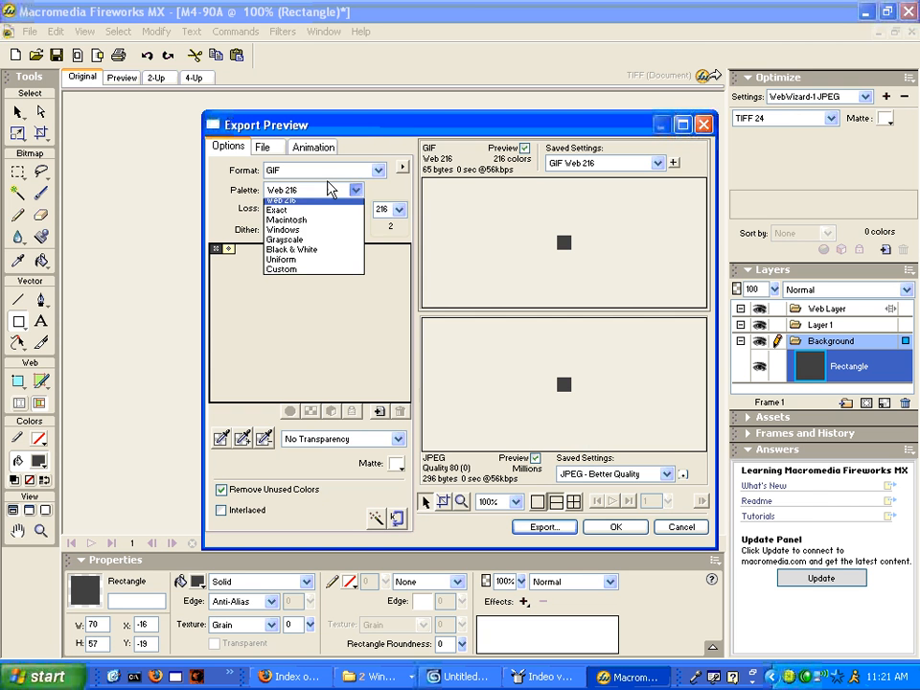
pyautogui.click(329, 184)
pyautogui.click(329, 171)
pyautogui.click(331, 294)
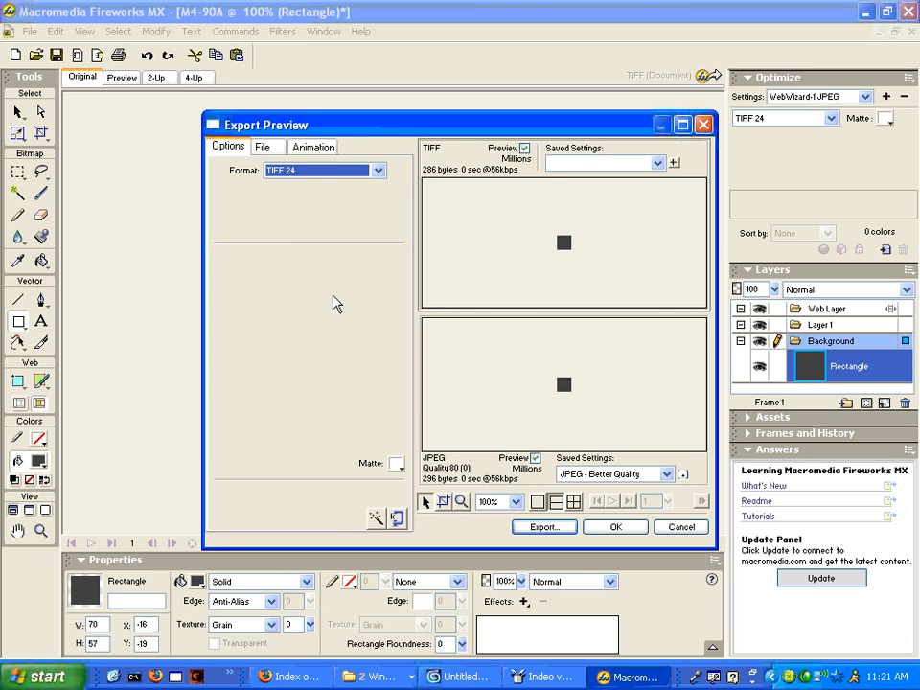
# Export the grey image into the M490 Bitmaps folder under the file name filler.
pyautogui.click(274, 153)
pyautogui.click(321, 151)
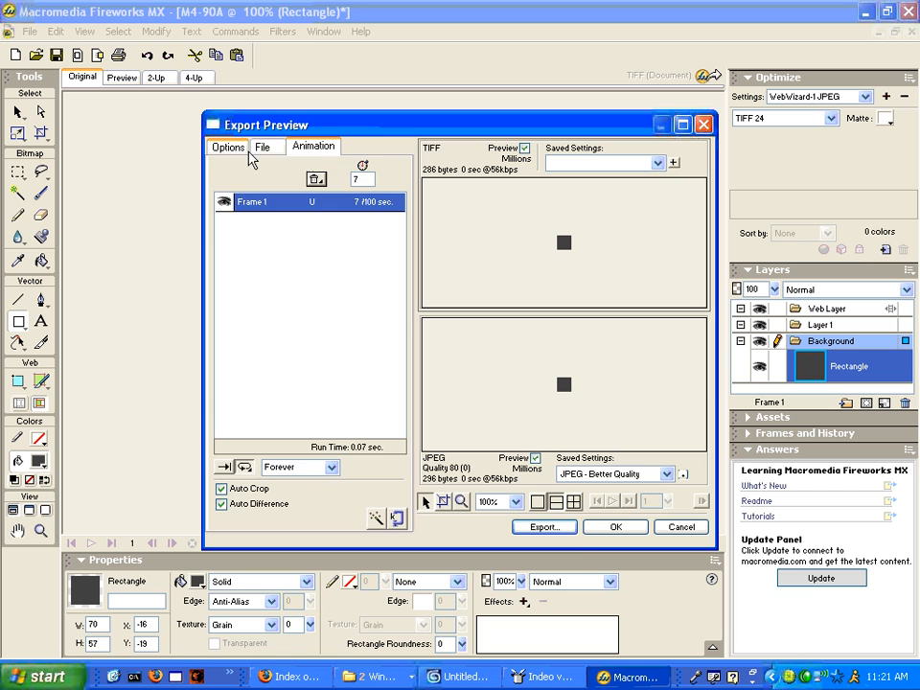
pyautogui.click(228, 146)
pyautogui.click(572, 533)
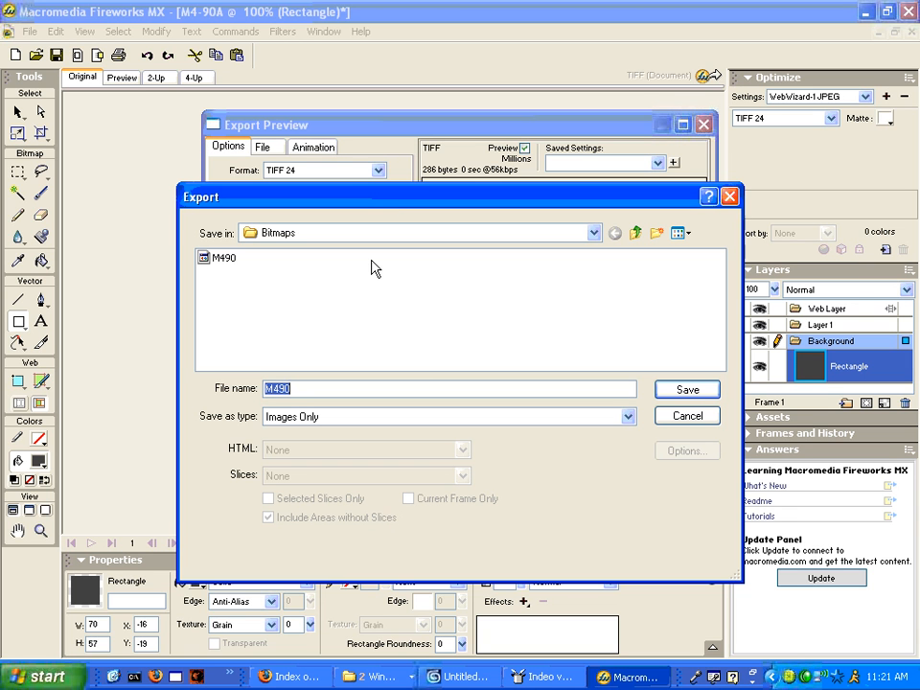
pyautogui.write('filler')
pyautogui.press('Return')
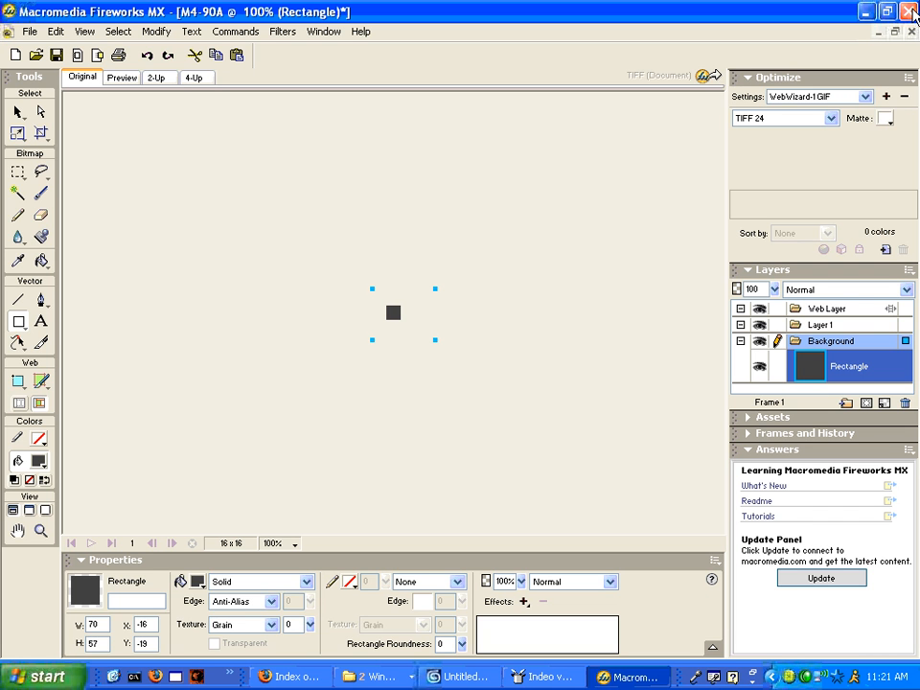
# Close Fireworks without saving the changes to M4-90A.
pyautogui.click(909, 11)
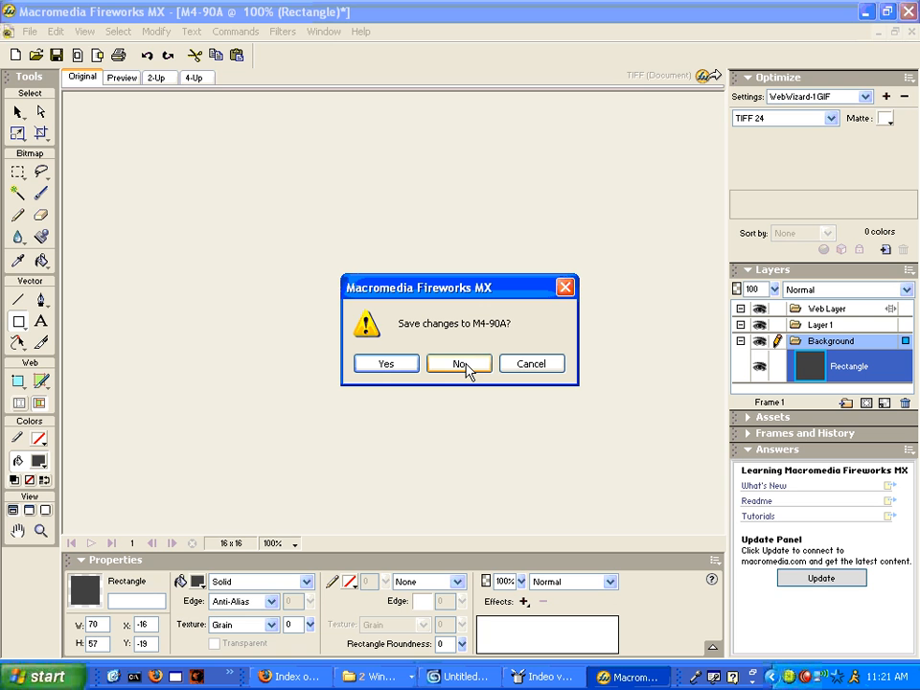
pyautogui.click(462, 364)
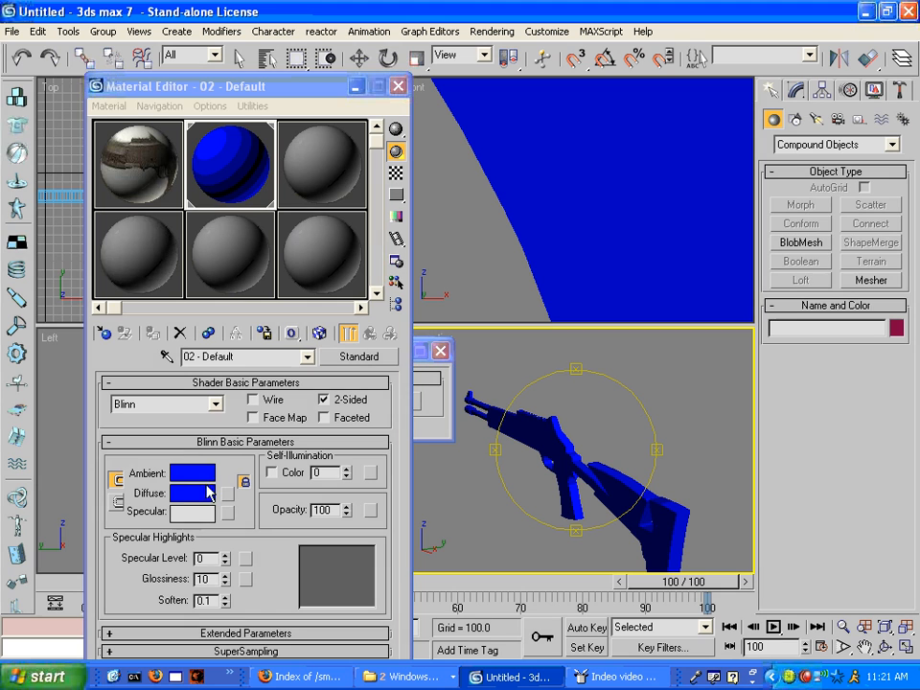
# Rename the blue material in the second sample slot as filler.
pyautogui.click(309, 169)
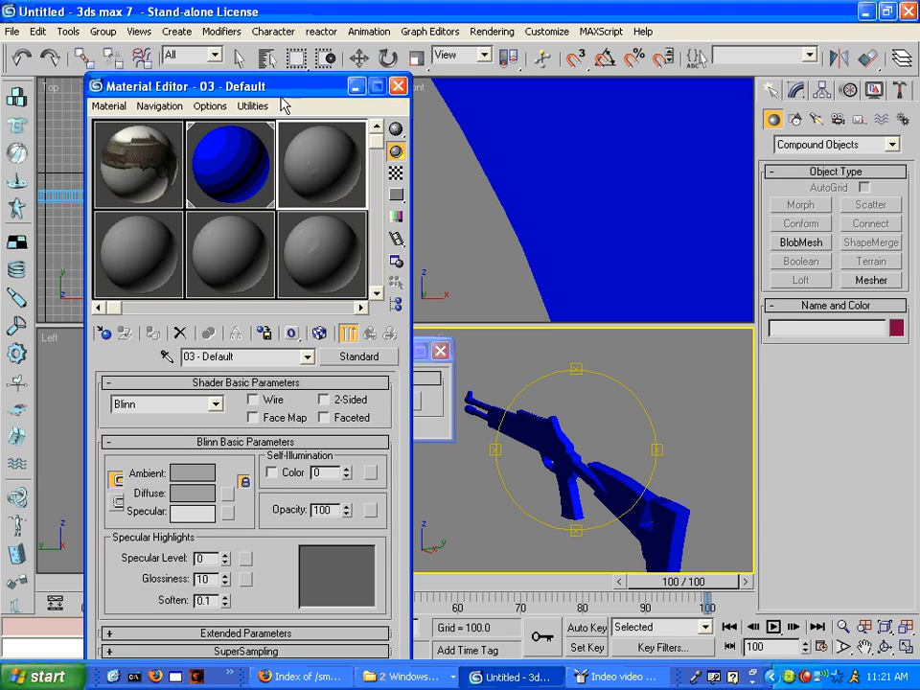
pyautogui.click(230, 180)
pyautogui.click(278, 356)
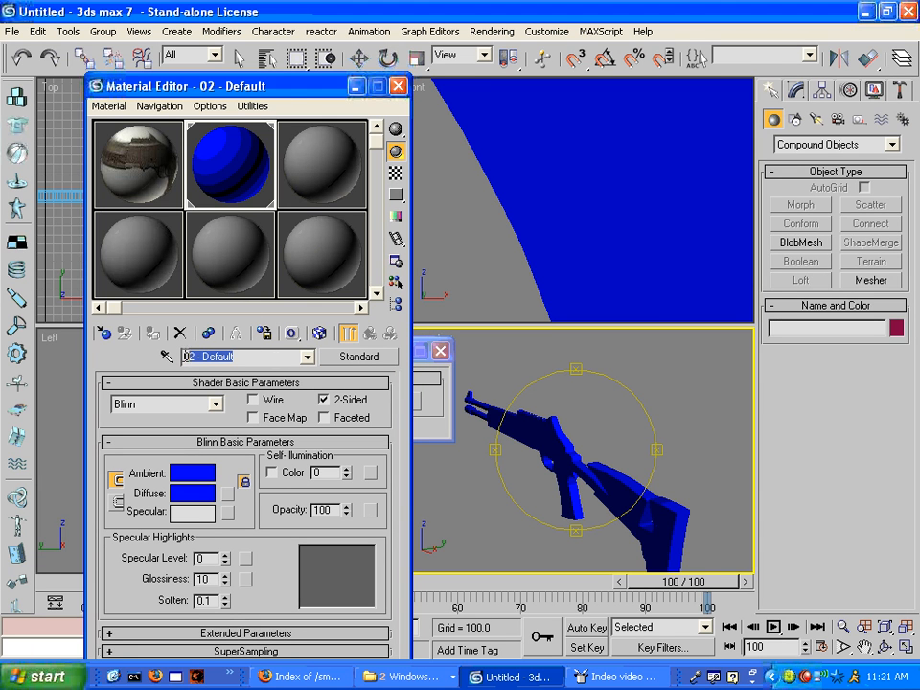
pyautogui.write('filler')
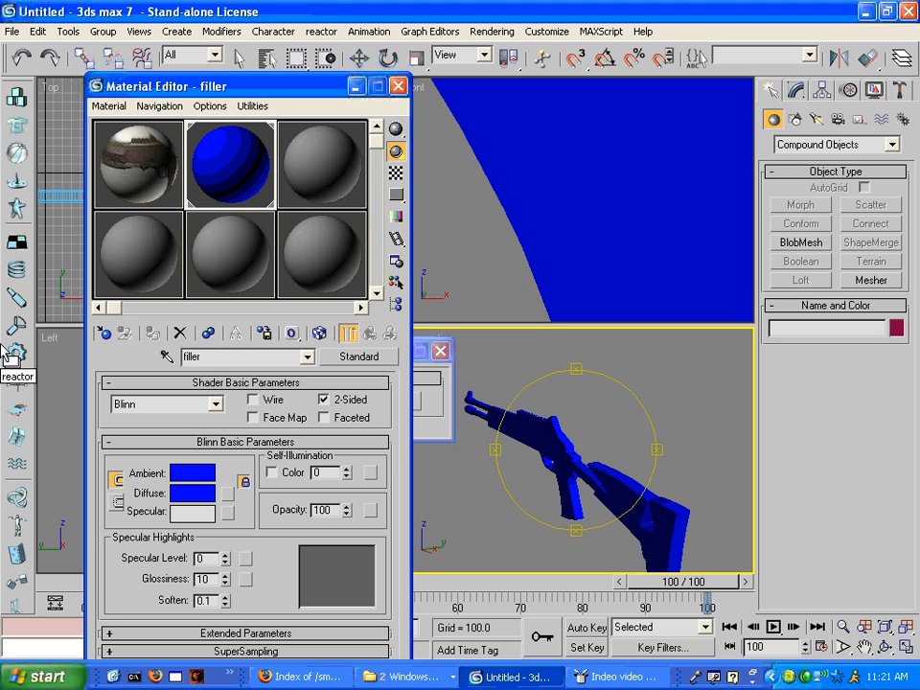
# Assign a Bitmap map to the third material's diffuse color, using the M4-90A JPEG from the M4-90 folder.
pyautogui.click(297, 174)
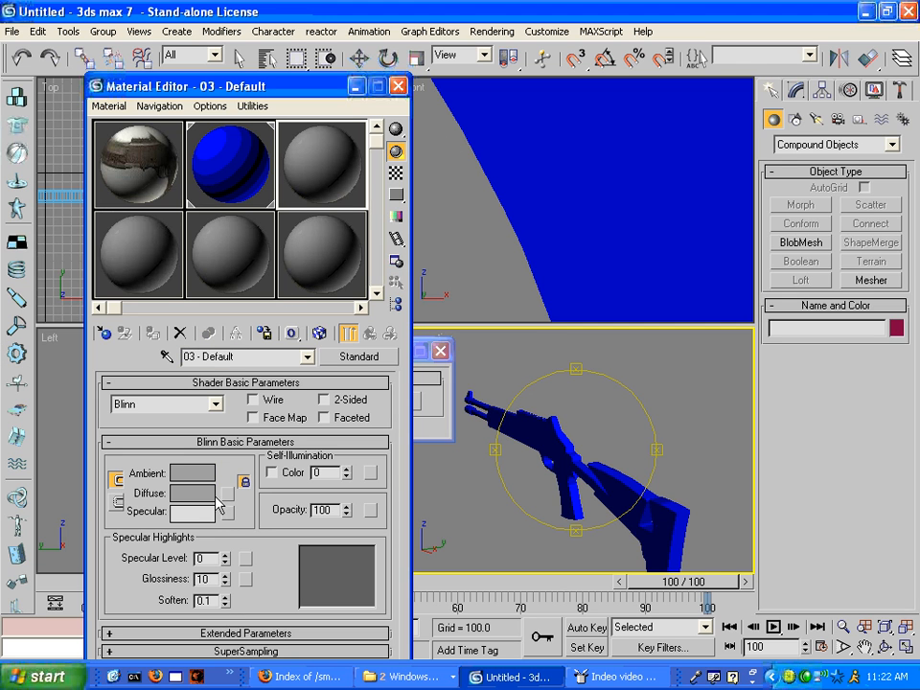
pyautogui.click(229, 493)
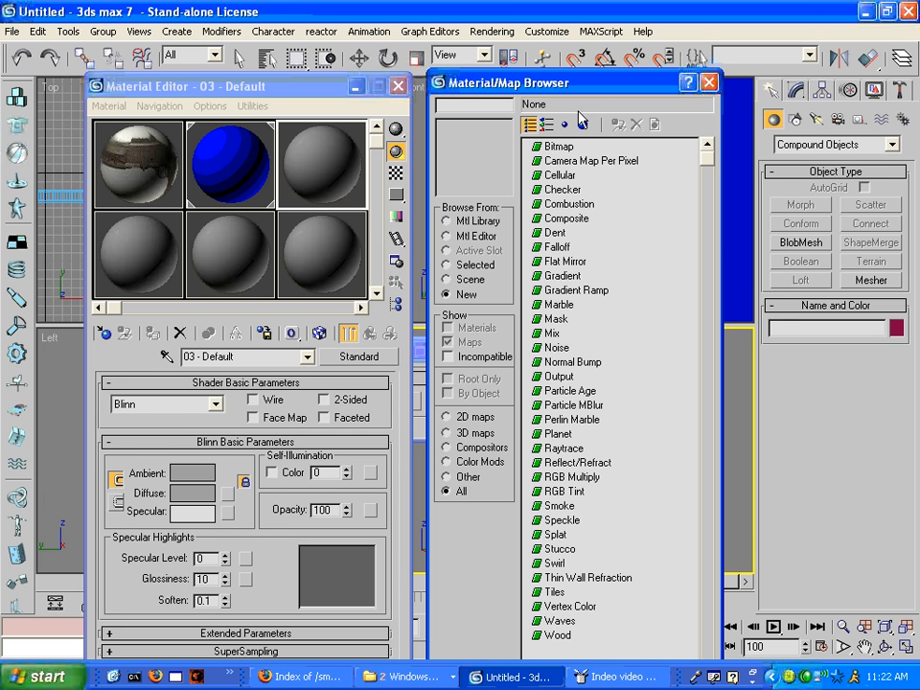
pyautogui.doubleClick(559, 146)
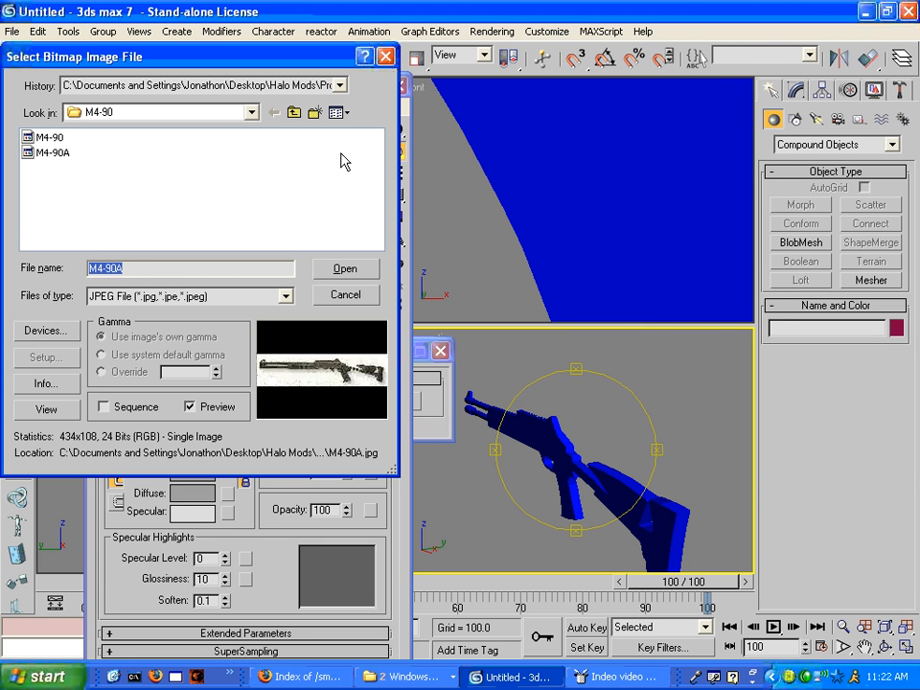
pyautogui.click(51, 154)
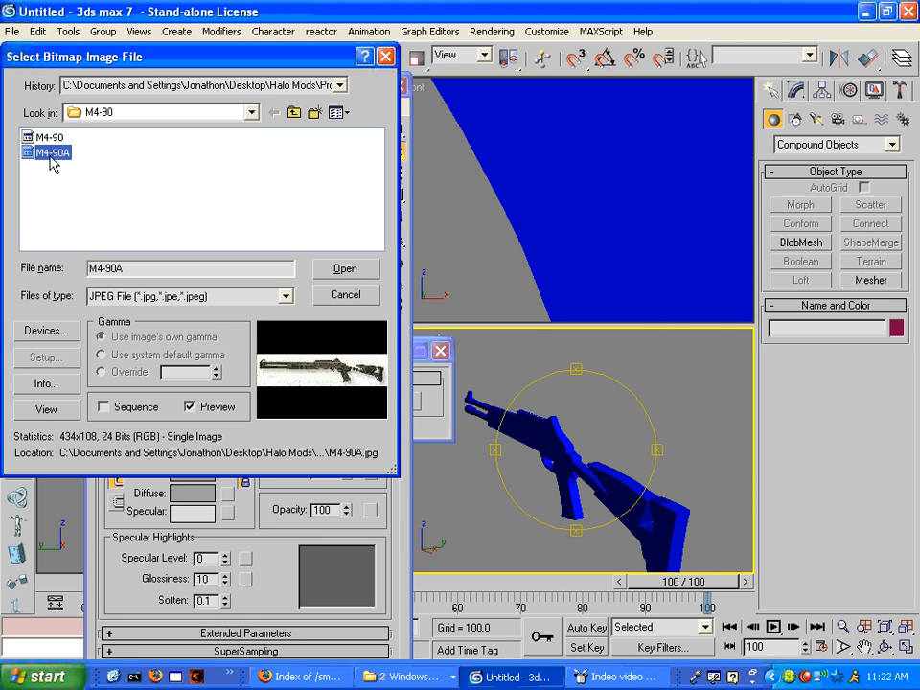
pyautogui.doubleClick(51, 154)
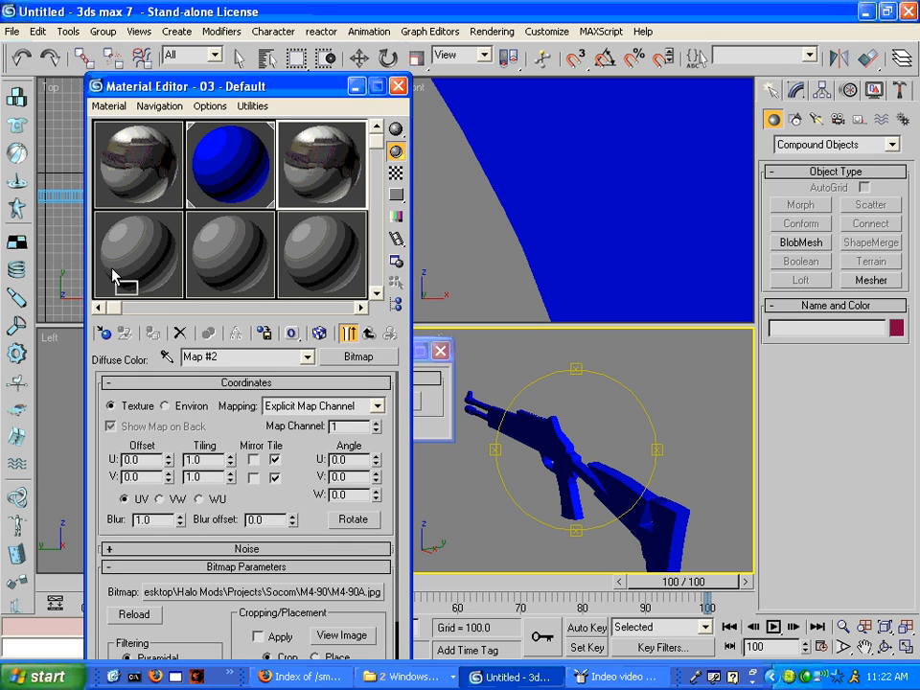
# Replace the third material's bitmap with M490.tif from Halo Custom Edition's data\Weapons\M490\Bitmaps folder, listing all file types.
pyautogui.moveTo(113, 255); pyautogui.dragTo(318, 150)
pyautogui.click(302, 591)
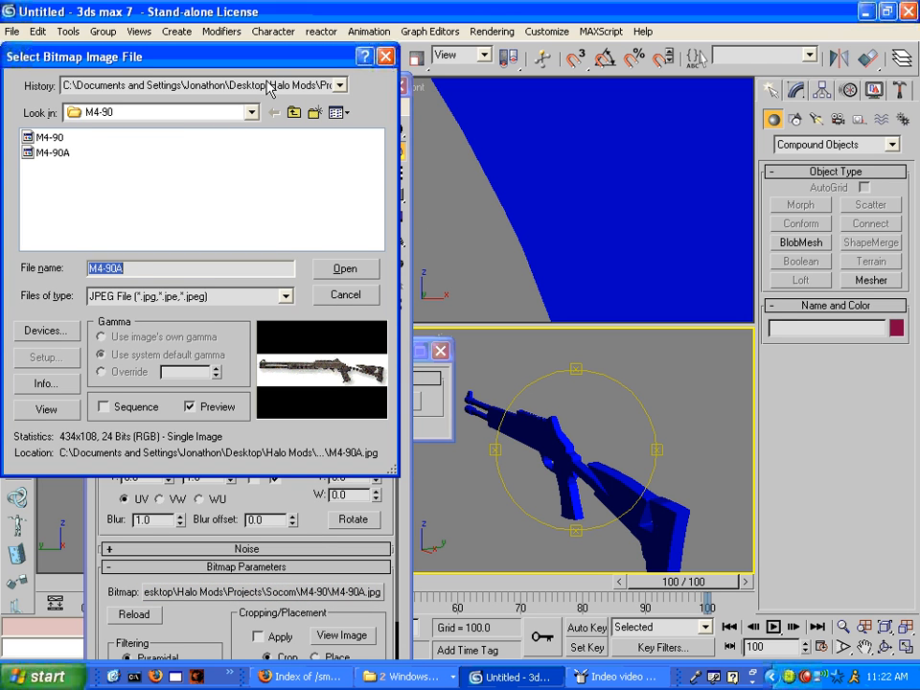
pyautogui.click(257, 87)
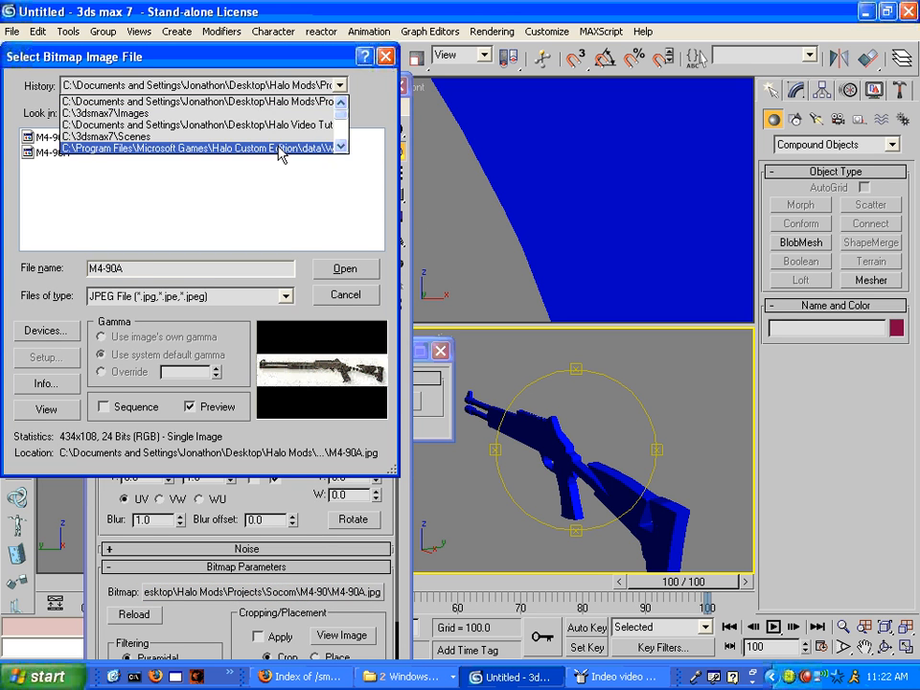
pyautogui.click(282, 155)
pyautogui.click(298, 112)
pyautogui.click(298, 113)
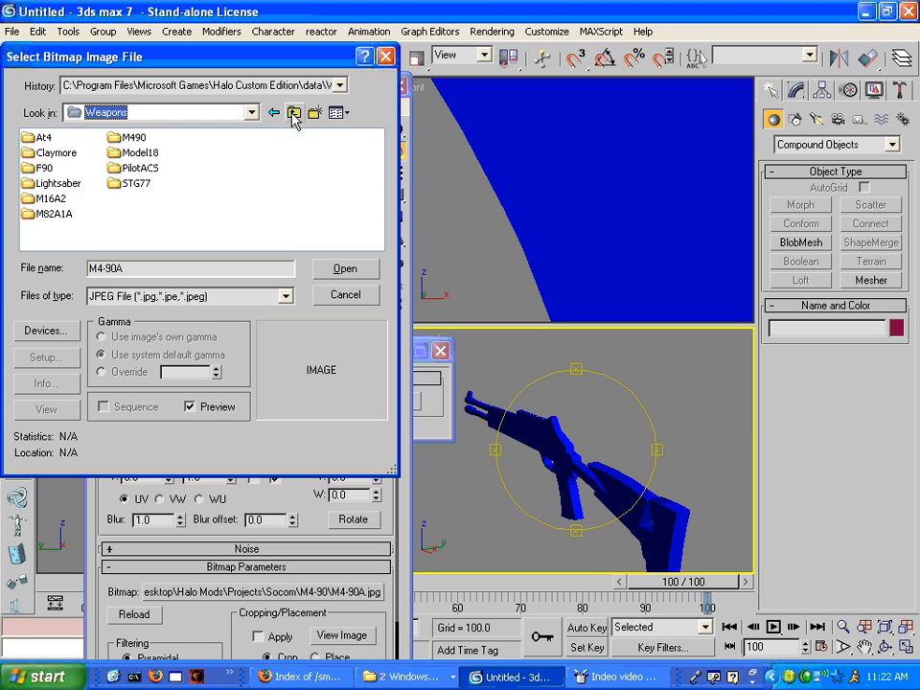
pyautogui.doubleClick(132, 139)
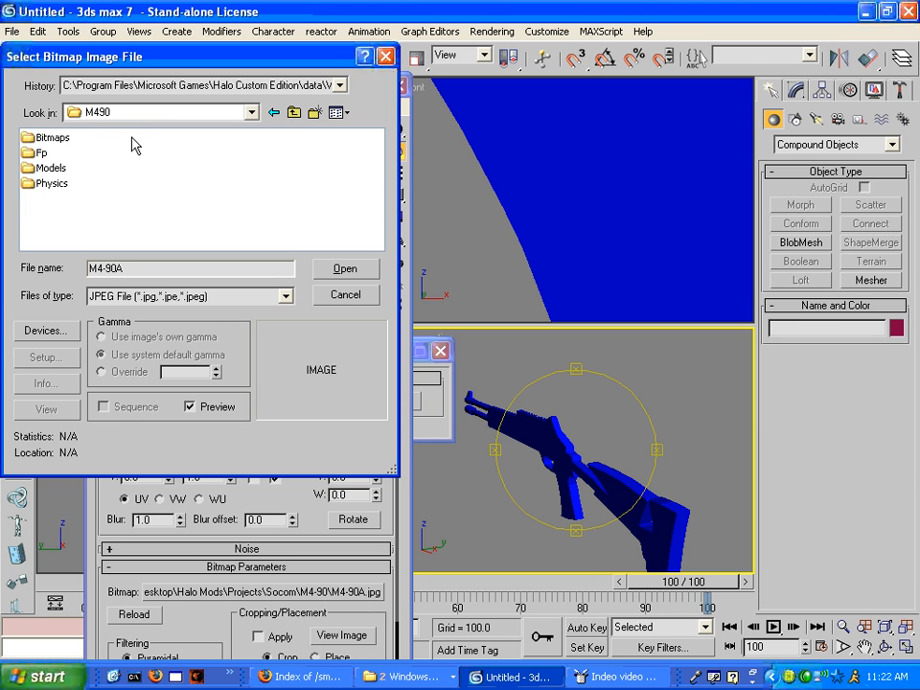
pyautogui.doubleClick(50, 137)
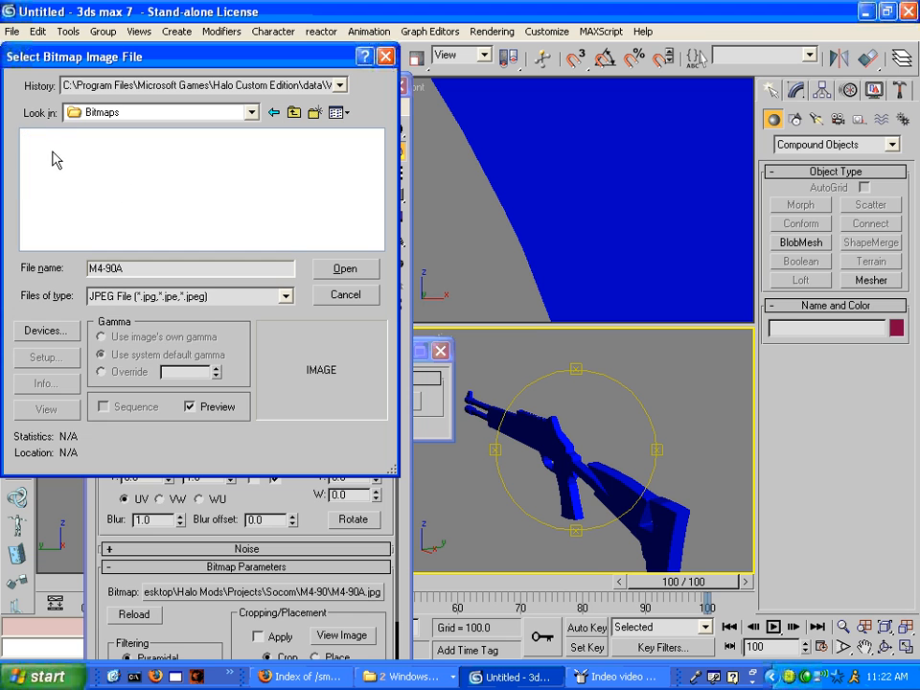
pyautogui.click(284, 297)
pyautogui.scroll(-1, 191, 384)
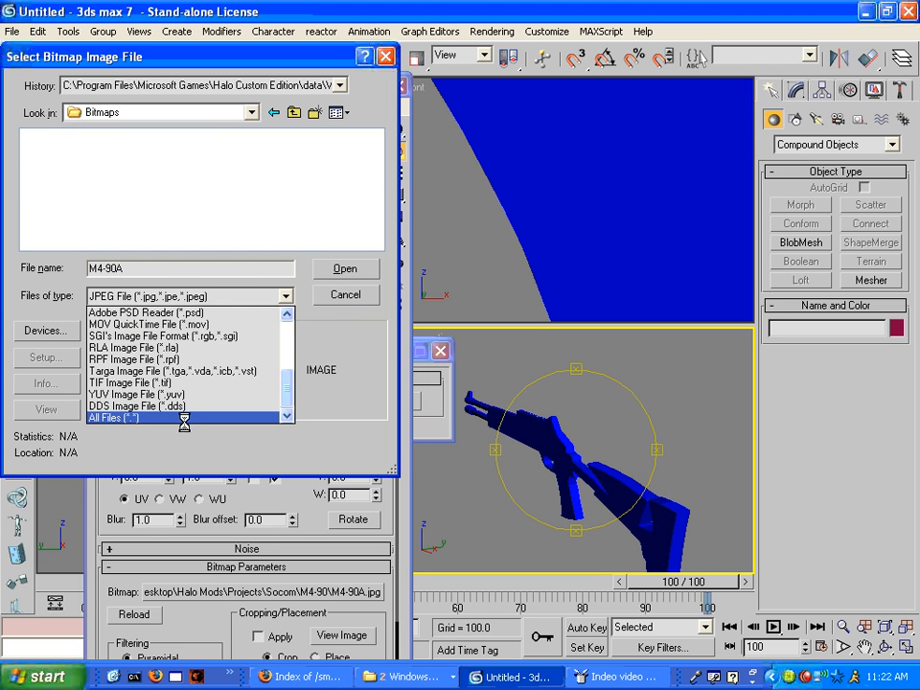
pyautogui.click(134, 417)
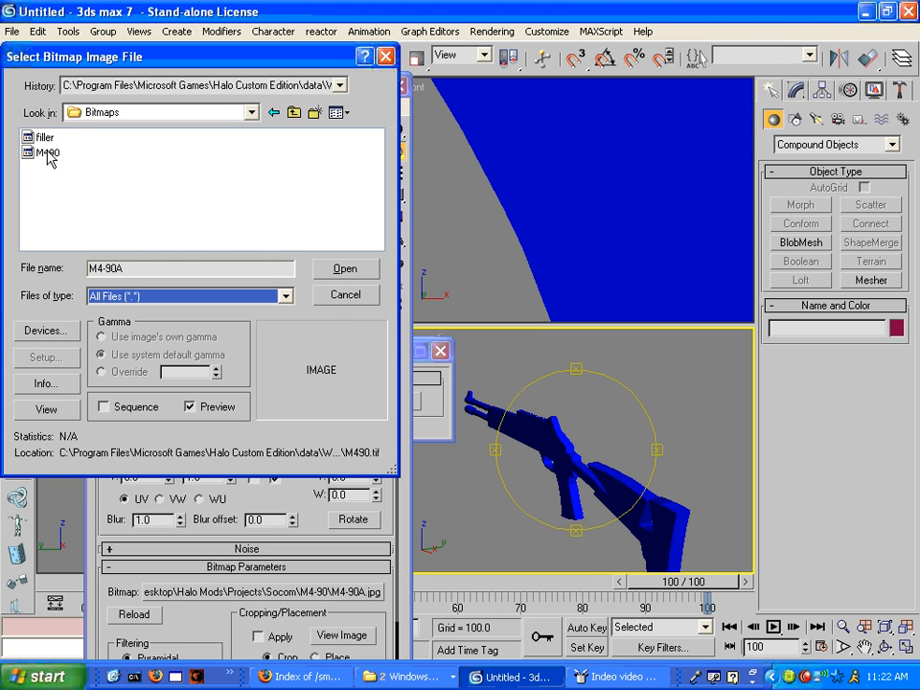
pyautogui.doubleClick(48, 154)
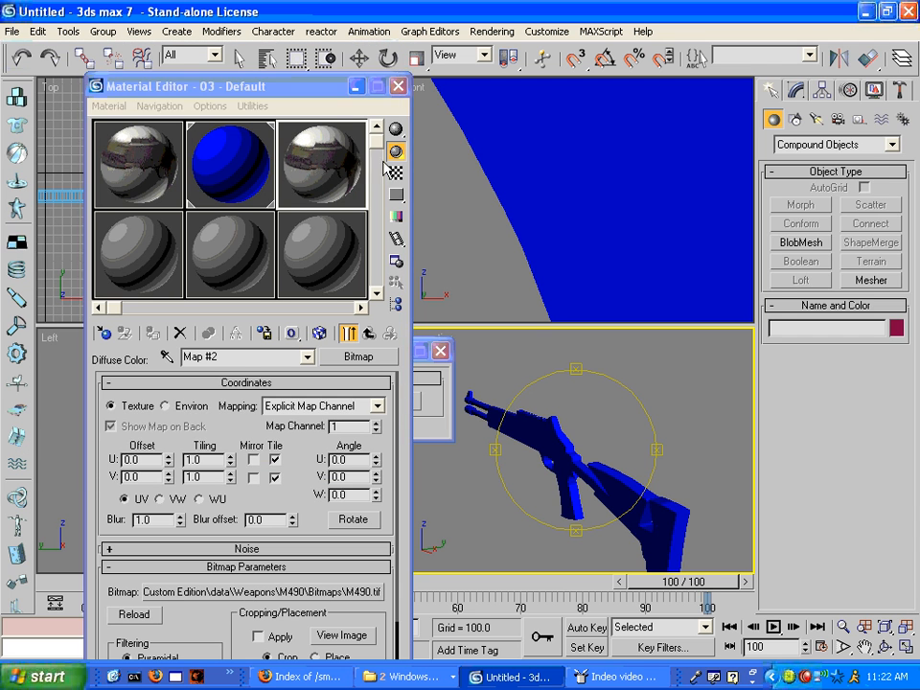
# Copy the third material with the M490 bitmap into the fourth sample slot.
pyautogui.click(130, 259)
pyautogui.click(257, 204)
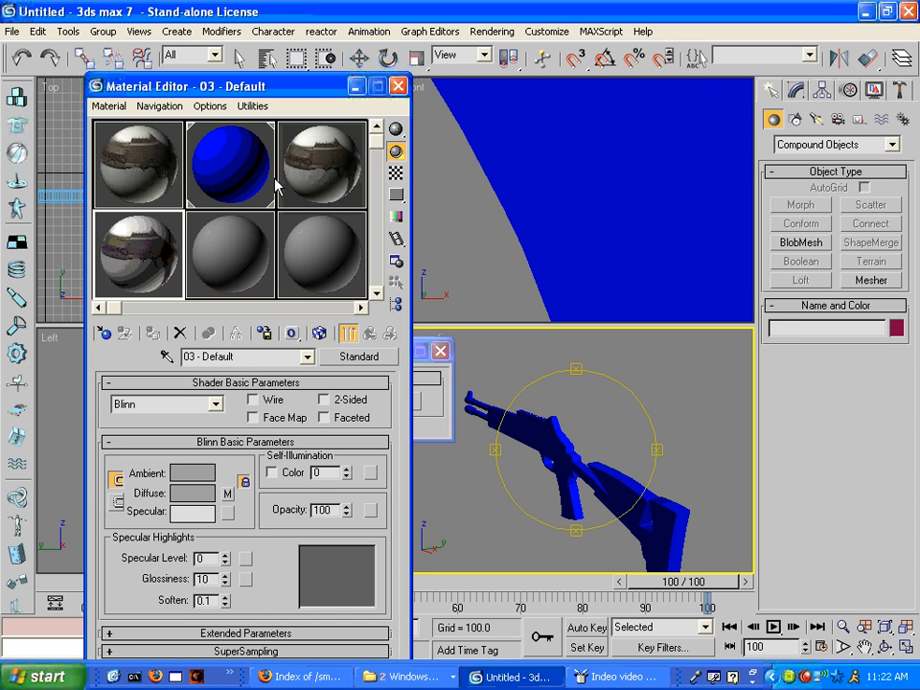
pyautogui.click(169, 178)
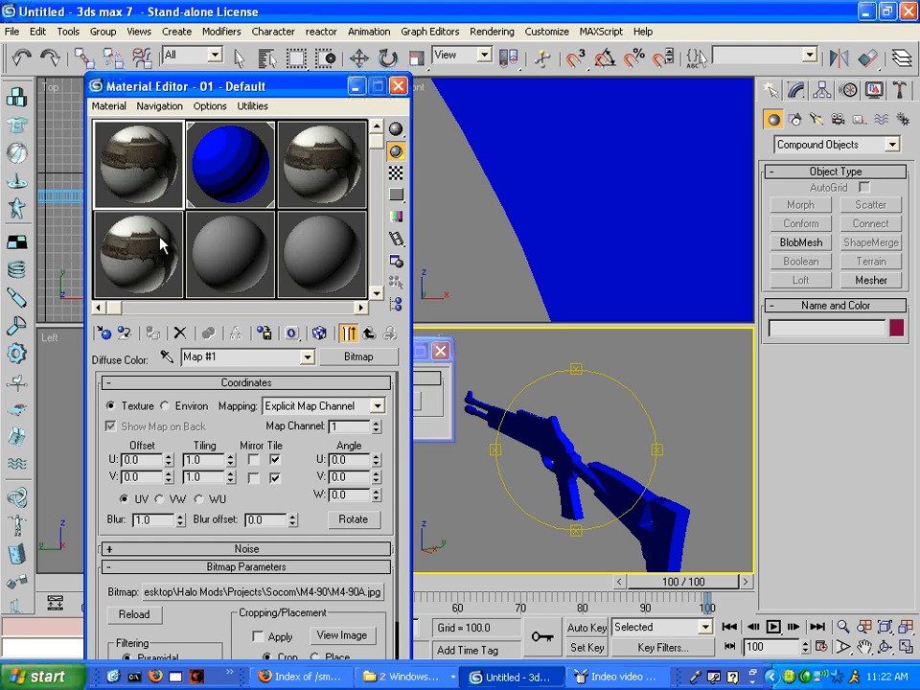
pyautogui.click(160, 257)
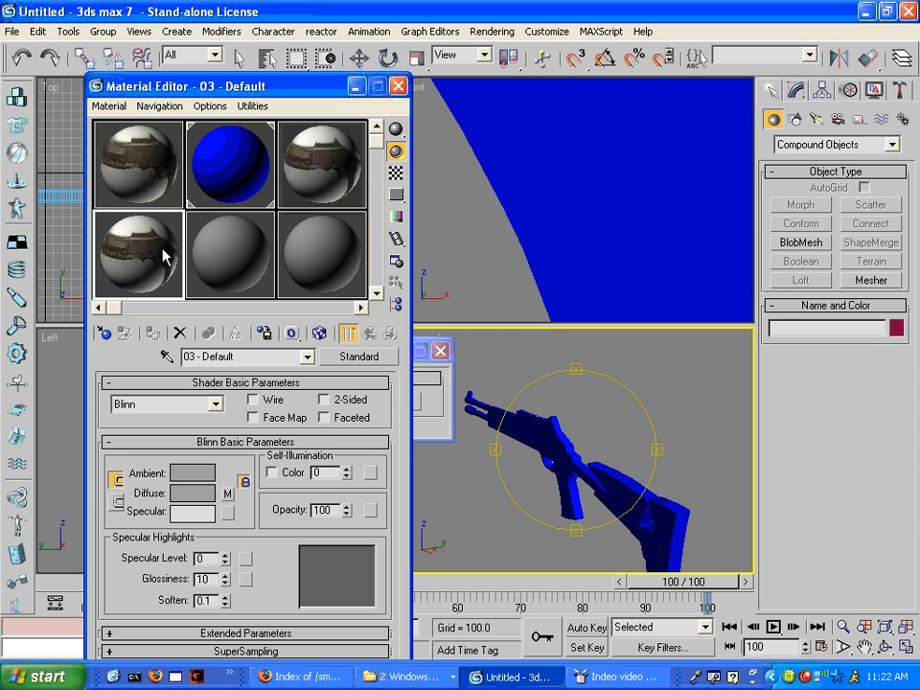
# Minimize the Material Editor and close the gbxmodel window, leaving the gun clear for object selection.
pyautogui.click(359, 86)
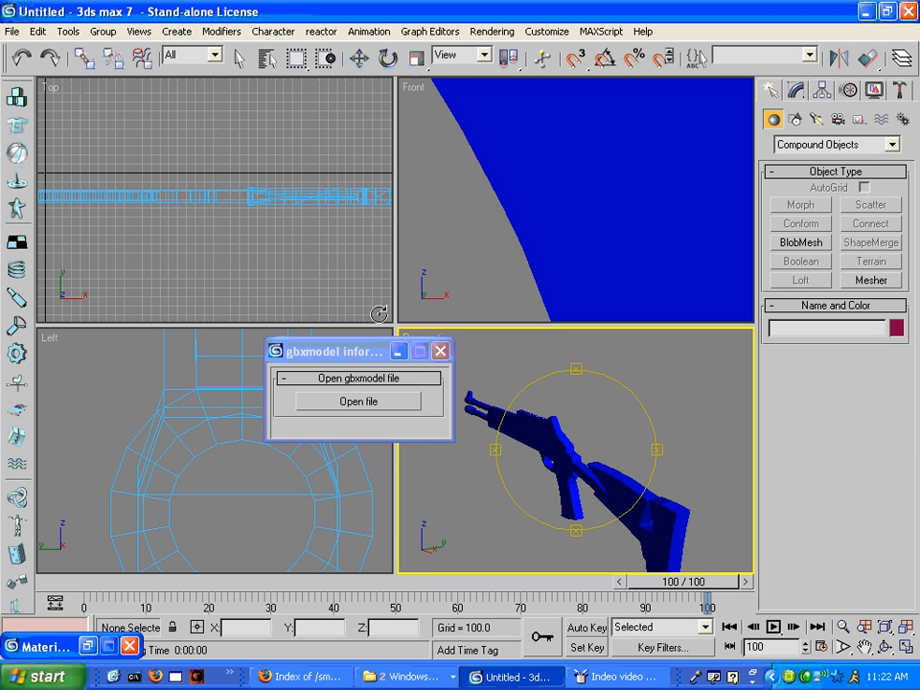
pyautogui.click(440, 351)
pyautogui.moveTo(614, 439); pyautogui.dragTo(768, 456)
pyautogui.scroll(-3, 606, 437)
pyautogui.scroll(2, 601, 439)
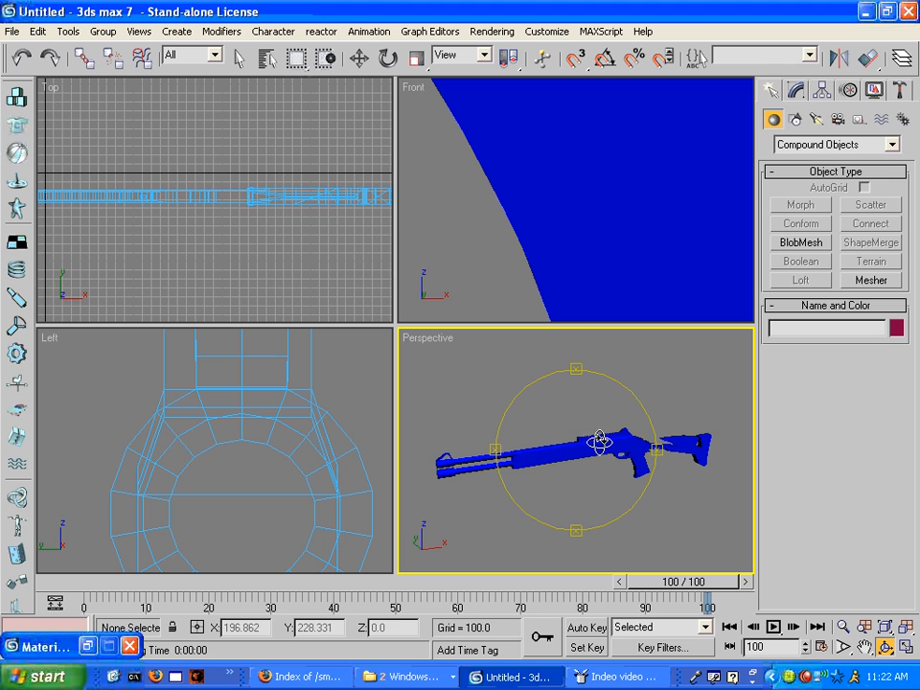
pyautogui.click(235, 60)
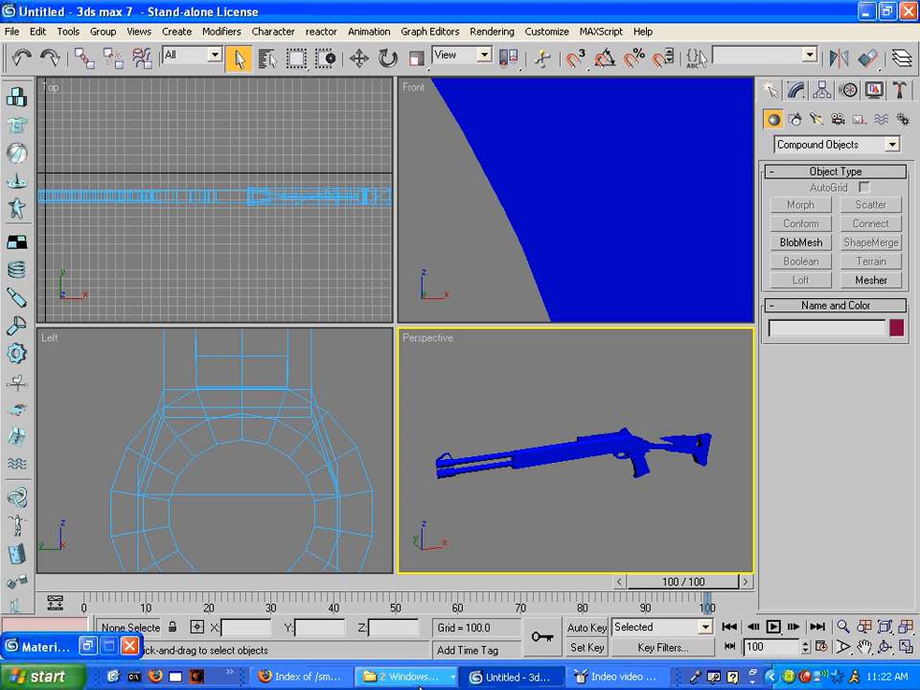
# Select the gun model in the Perspective viewport and convert it to an Editable Mesh.
pyautogui.rightClick(601, 439)
pyautogui.click(548, 461)
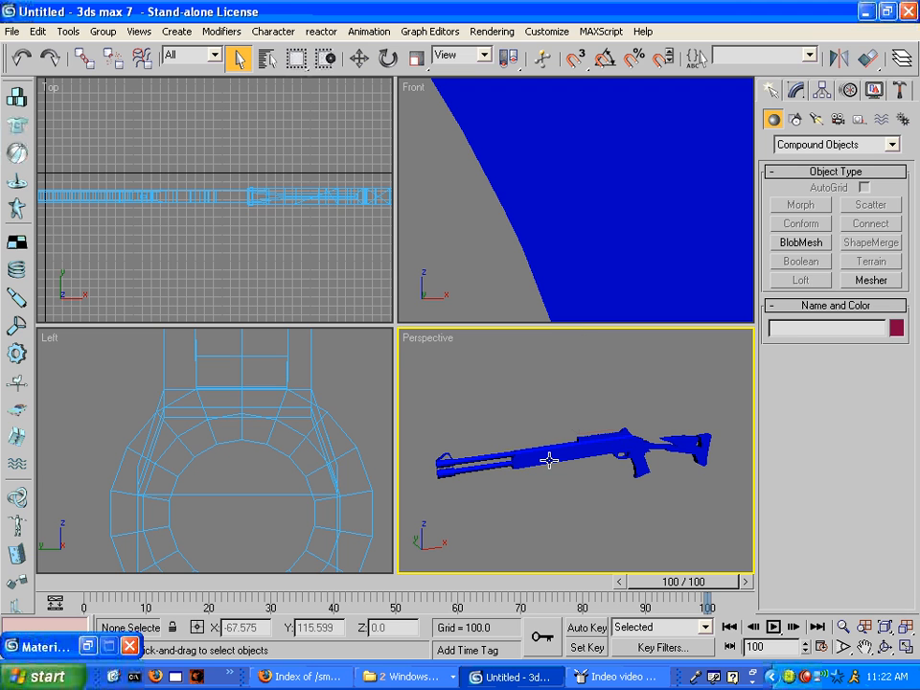
pyautogui.click(548, 462)
pyautogui.rightClick(548, 461)
pyautogui.moveTo(625, 611)
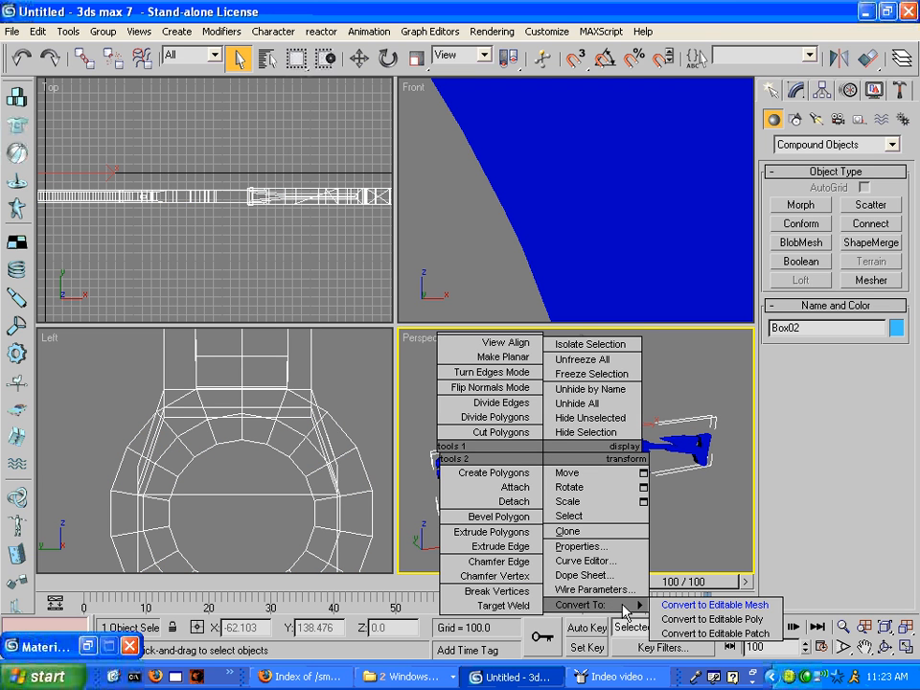
pyautogui.click(715, 605)
pyautogui.scroll(-2, 503, 273)
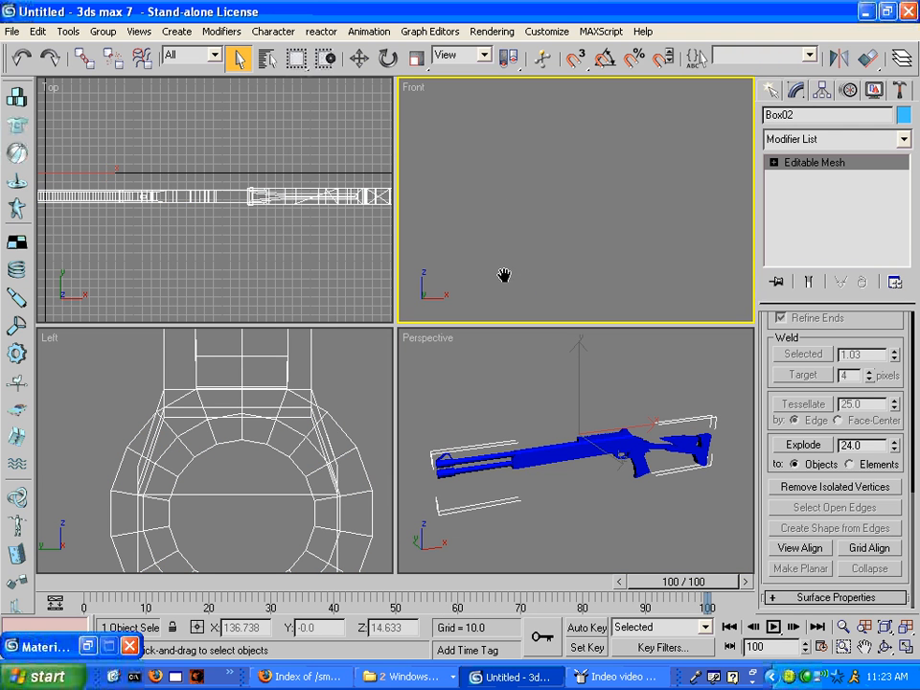
pyautogui.scroll(-8, 508, 266)
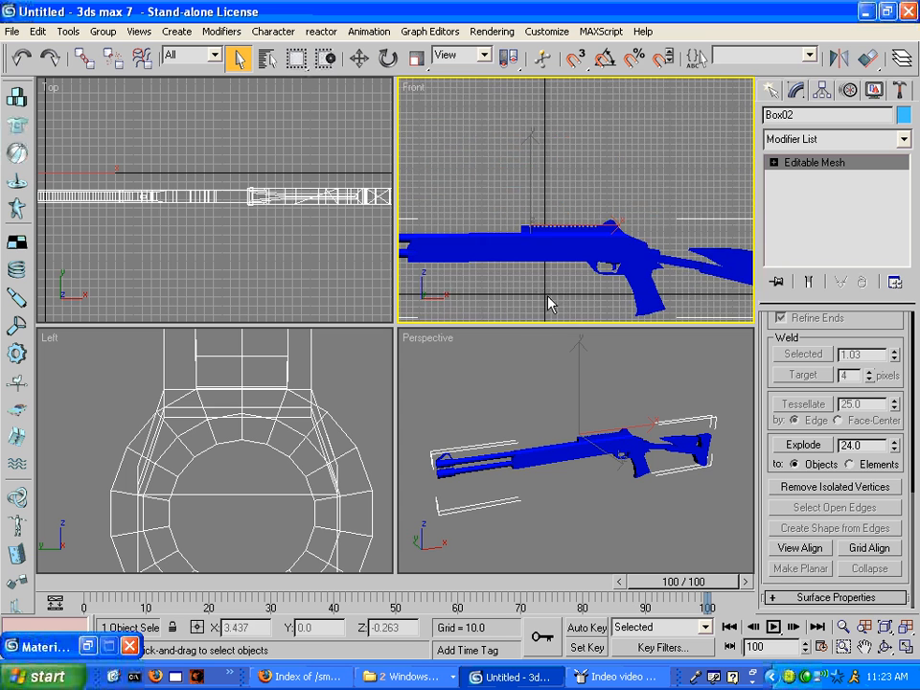
pyautogui.scroll(-5, 232, 210)
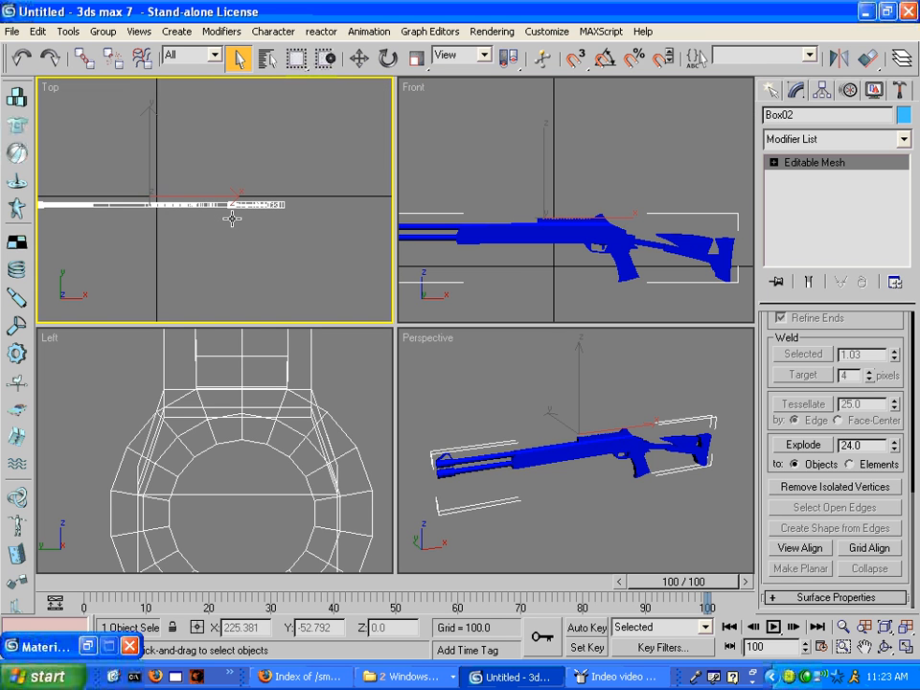
pyautogui.scroll(-1, 52, 206)
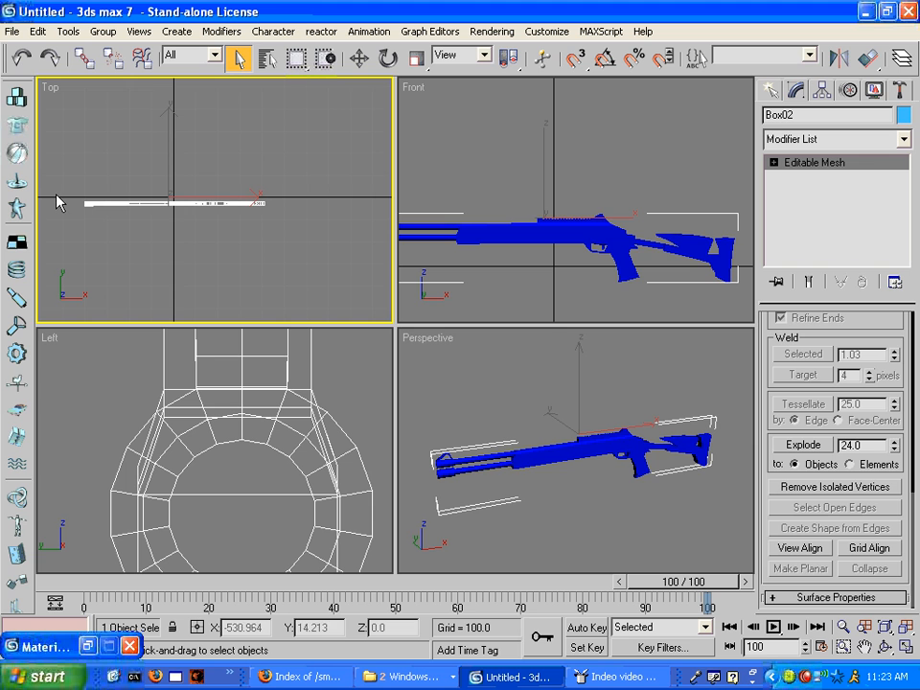
pyautogui.moveTo(61, 203); pyautogui.dragTo(106, 201, button='middle')
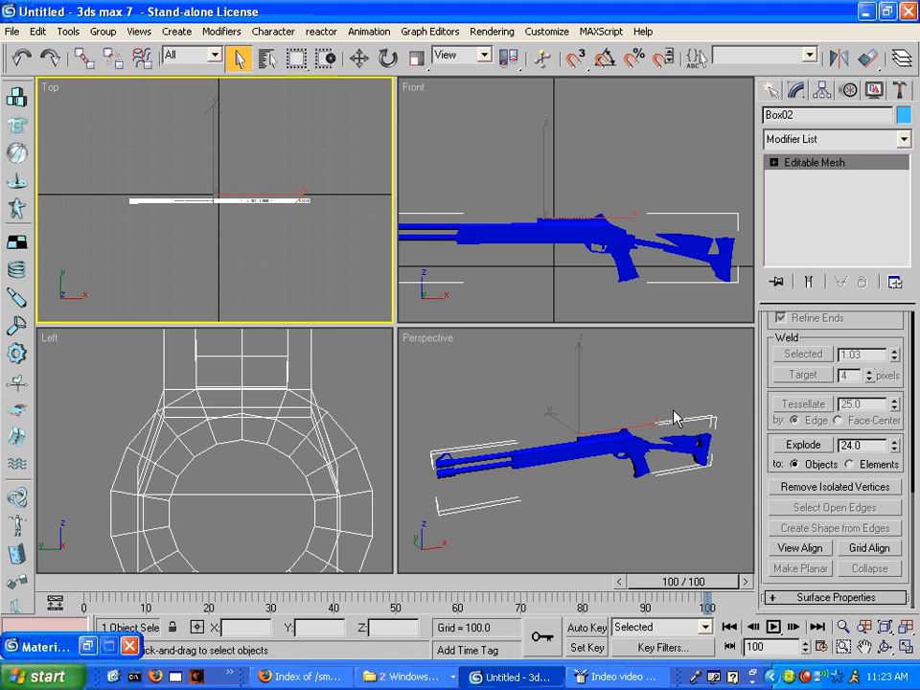
pyautogui.press('m')
pyautogui.click(236, 257)
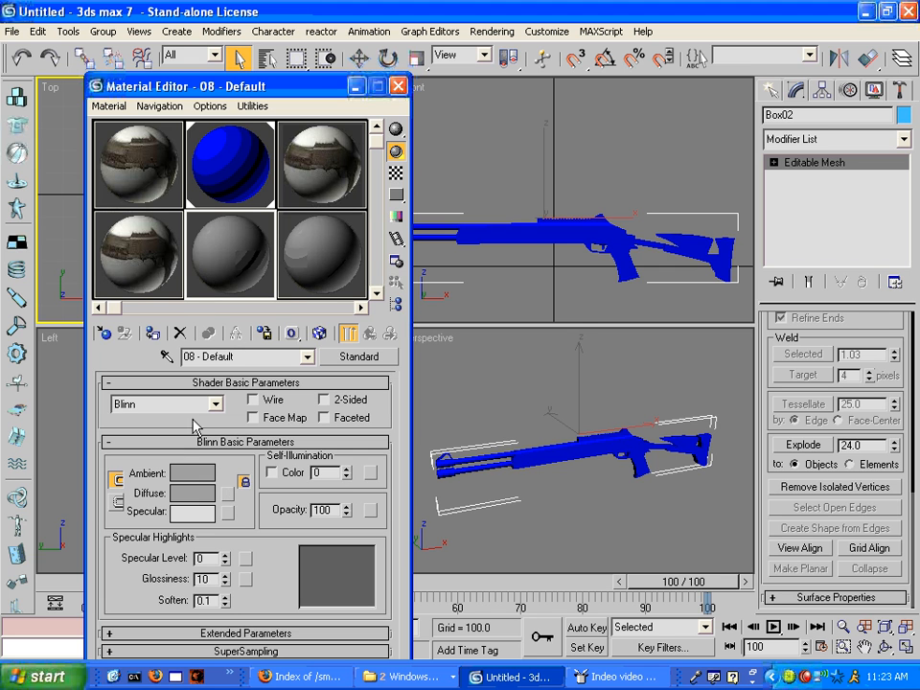
pyautogui.click(193, 493)
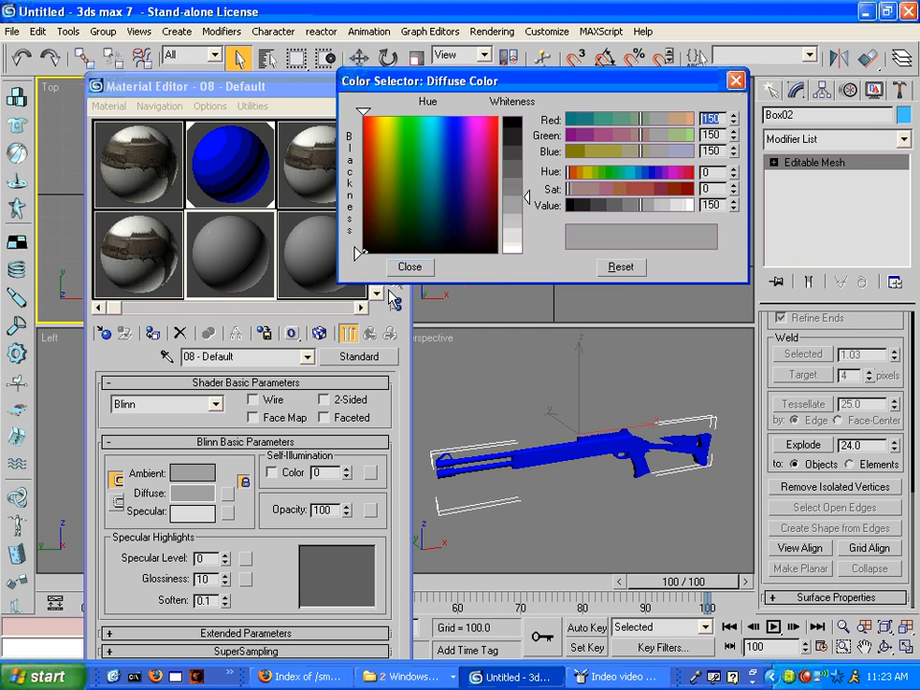
pyautogui.click(409, 266)
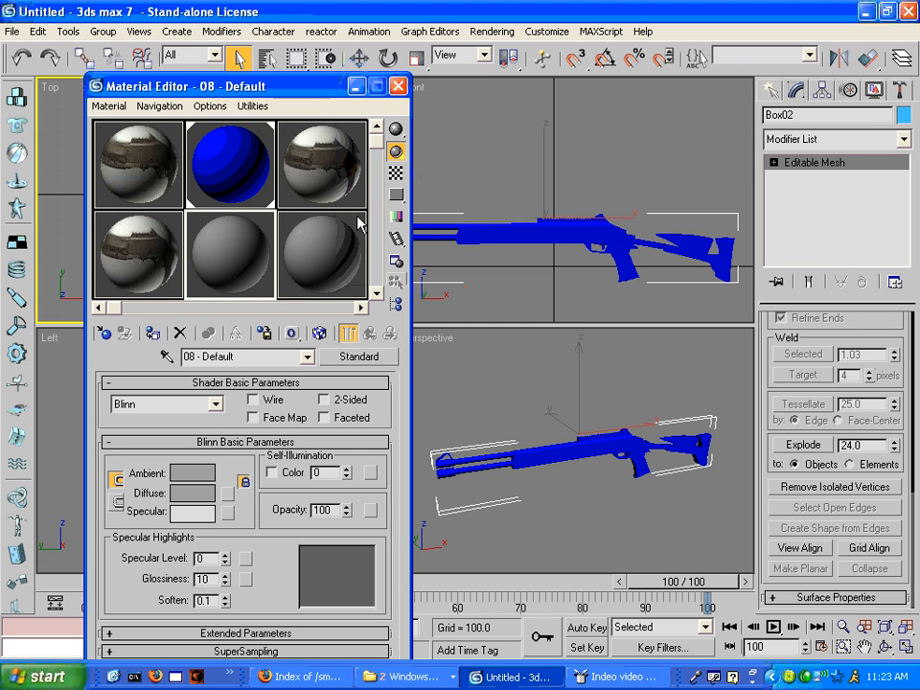
pyautogui.click(355, 88)
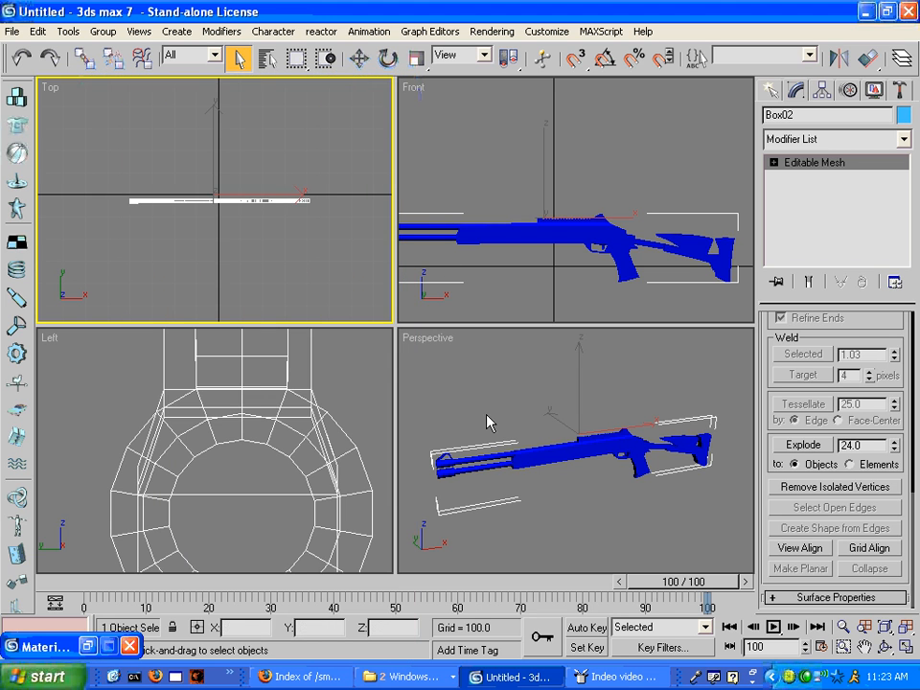
# Switch the gun's Editable Mesh to Polygon sub-object level.
pyautogui.moveTo(535, 183); pyautogui.dragTo(573, 218, button='middle')
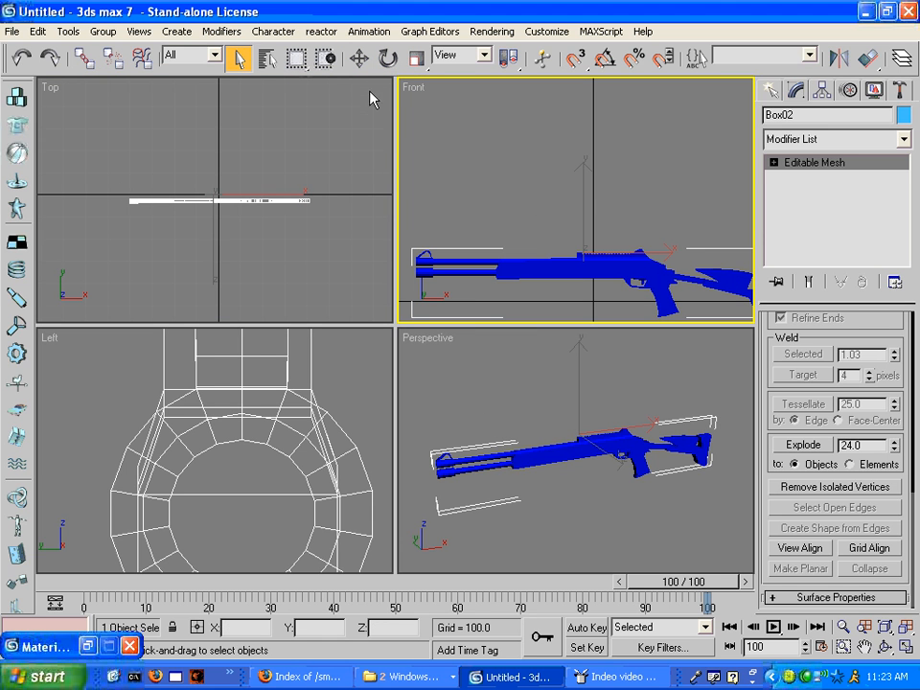
pyautogui.click(774, 163)
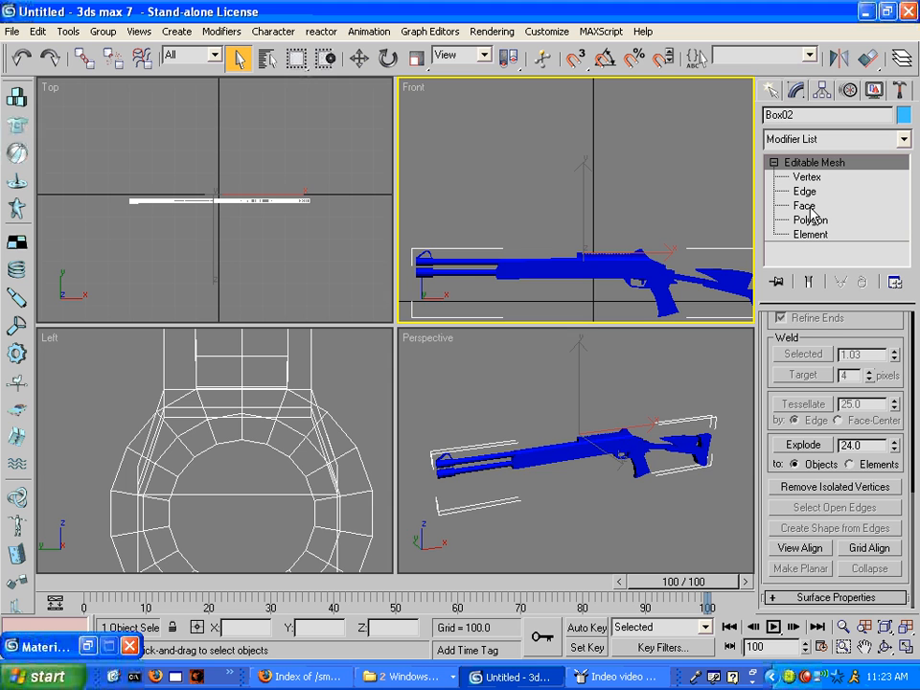
pyautogui.click(811, 220)
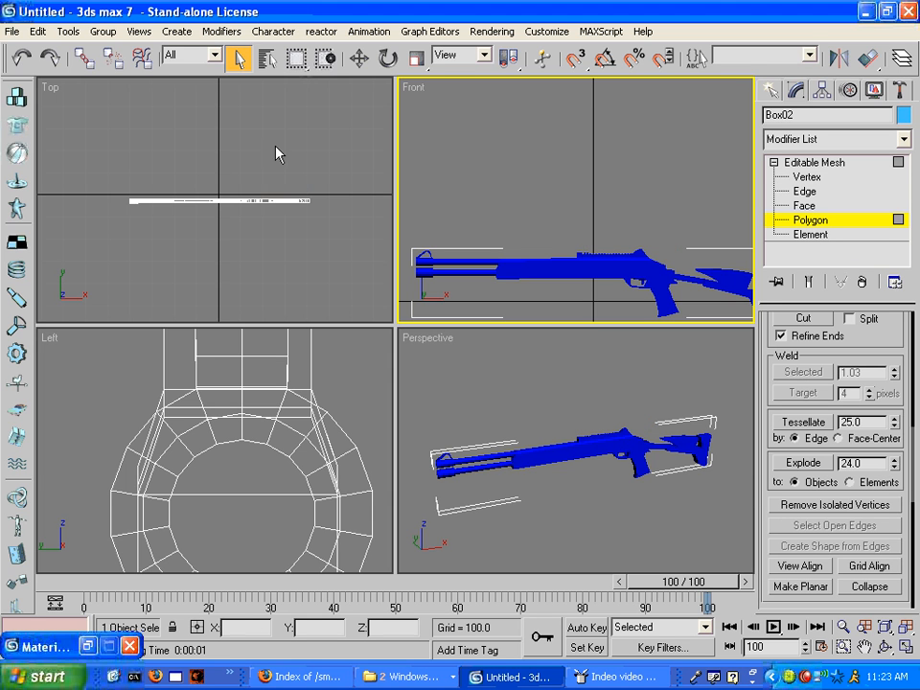
pyautogui.scroll(5, 255, 169)
pyautogui.moveTo(75, 200); pyautogui.dragTo(694, 269)
pyautogui.moveTo(288, 255); pyautogui.dragTo(157, 255, button='middle')
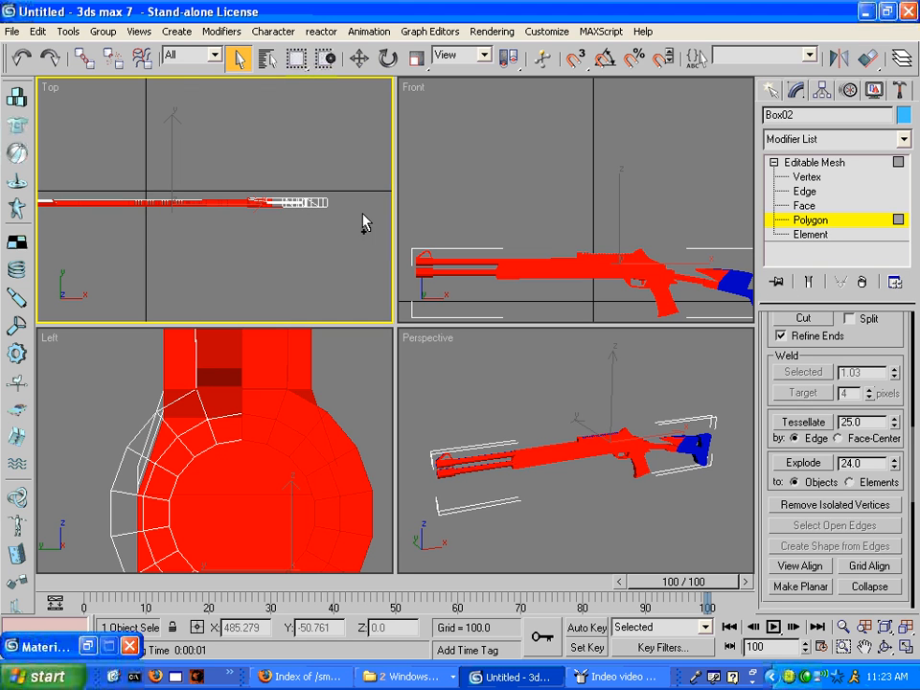
pyautogui.moveTo(360, 202); pyautogui.dragTo(239, 212)
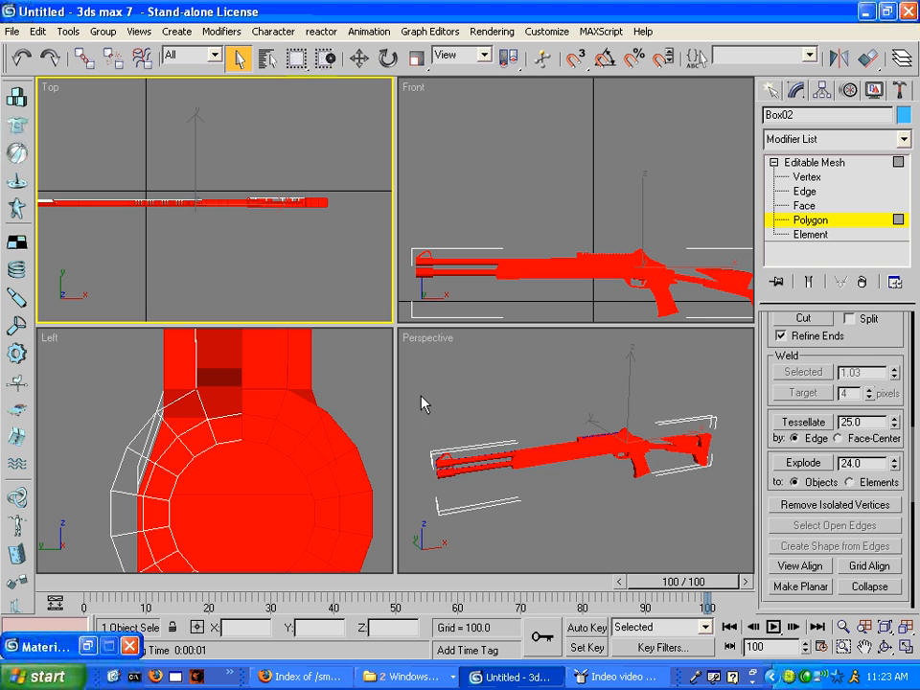
pyautogui.moveTo(246, 217); pyautogui.dragTo(285, 249, button='middle')
pyautogui.scroll(-3, 134, 234)
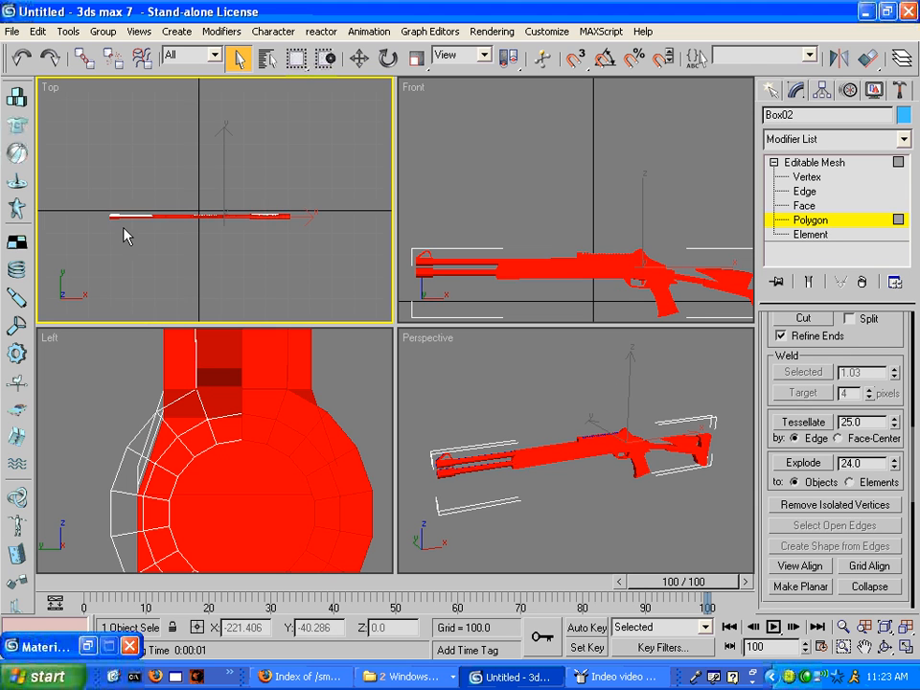
# Select the polygons along one side of the gun, from barrel to stock, in the Top viewport and check the selection in Perspective.
pyautogui.moveTo(124, 232); pyautogui.dragTo(235, 215, button='middle')
pyautogui.scroll(3, 294, 228)
pyautogui.moveTo(293, 228); pyautogui.dragTo(89, 236, button='middle')
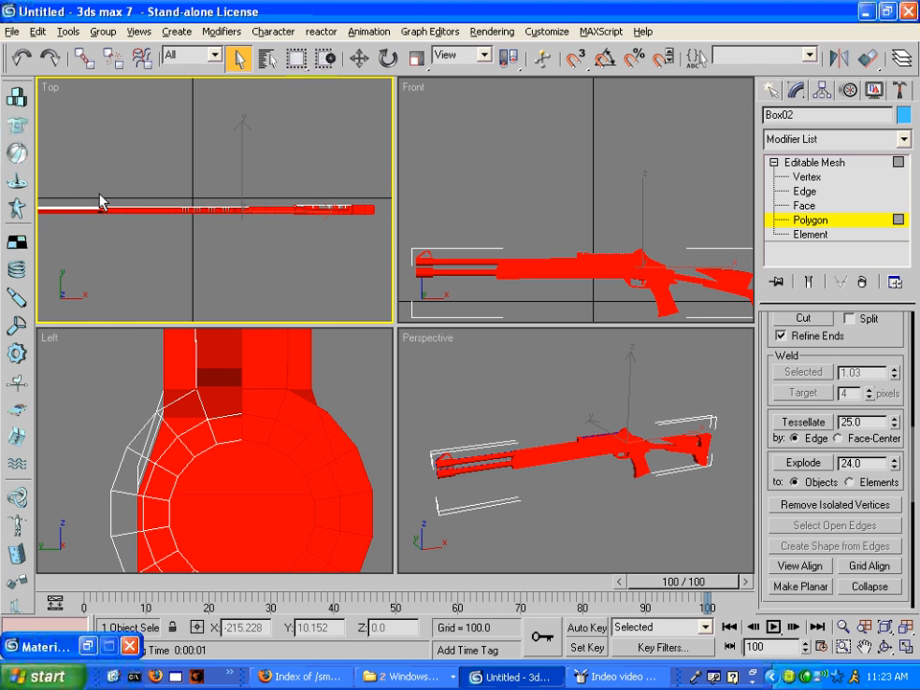
pyautogui.moveTo(101, 201); pyautogui.dragTo(406, 217)
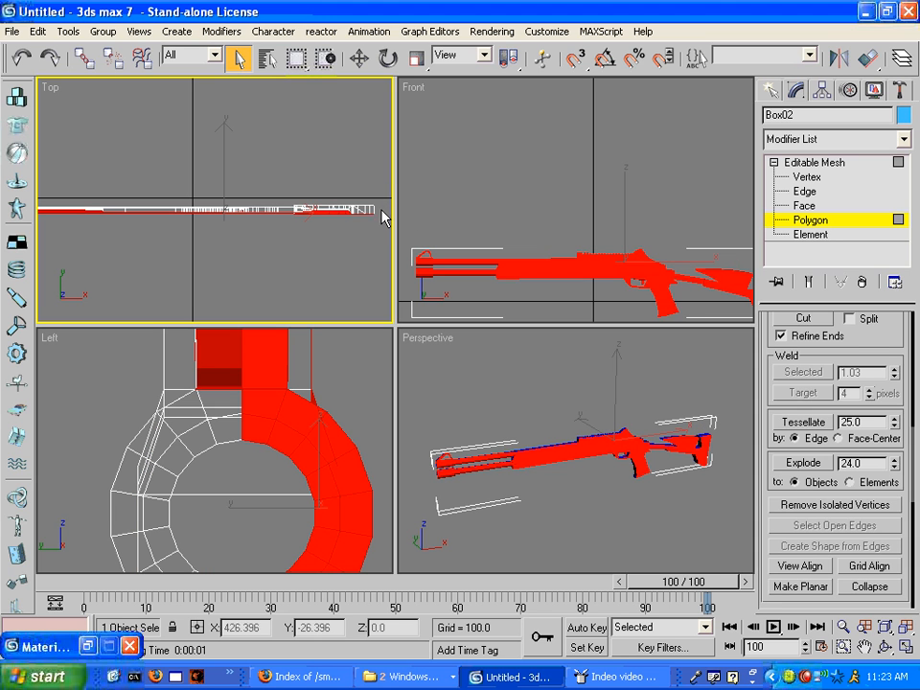
pyautogui.moveTo(289, 195); pyautogui.dragTo(374, 226)
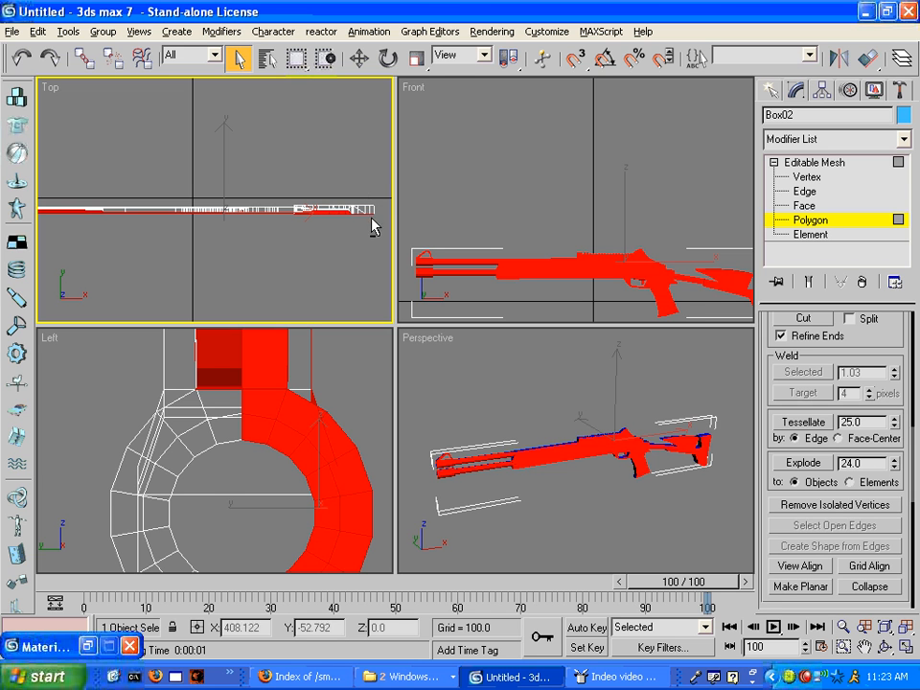
pyautogui.scroll(8, 581, 525)
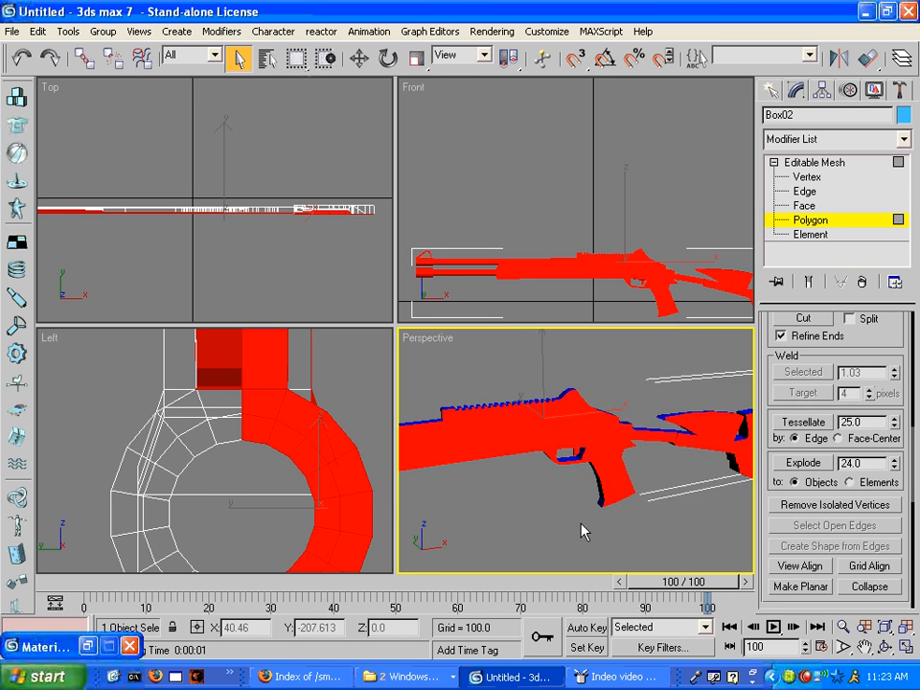
pyautogui.moveTo(581, 529); pyautogui.dragTo(499, 508, button='middle')
pyautogui.scroll(-6, 633, 484)
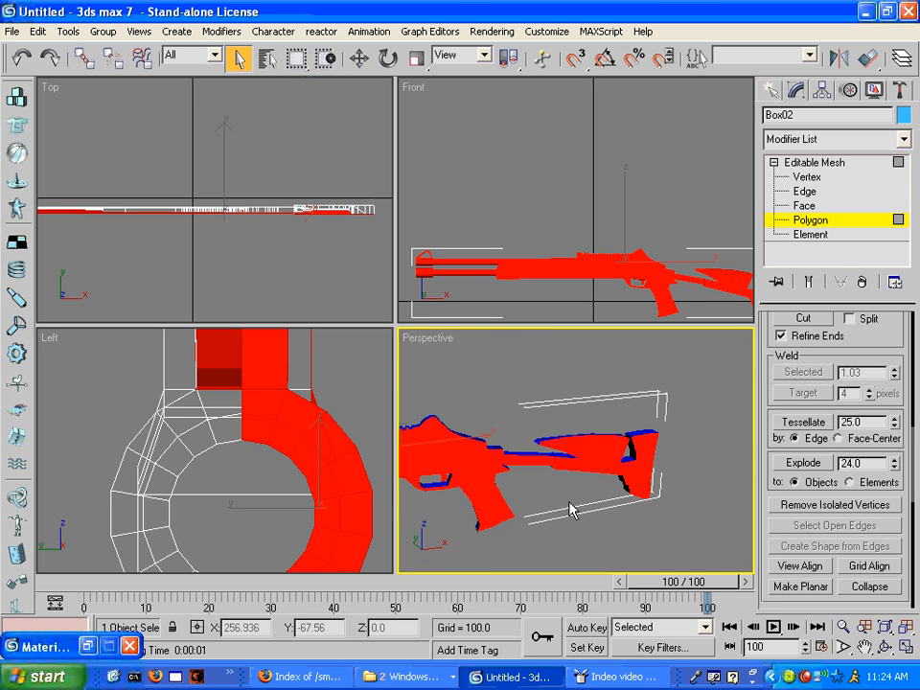
# Assign the third material with the M490 bitmap to the selected polygons, show its map in the viewport, and minimize the Material Editor.
pyautogui.press('m')
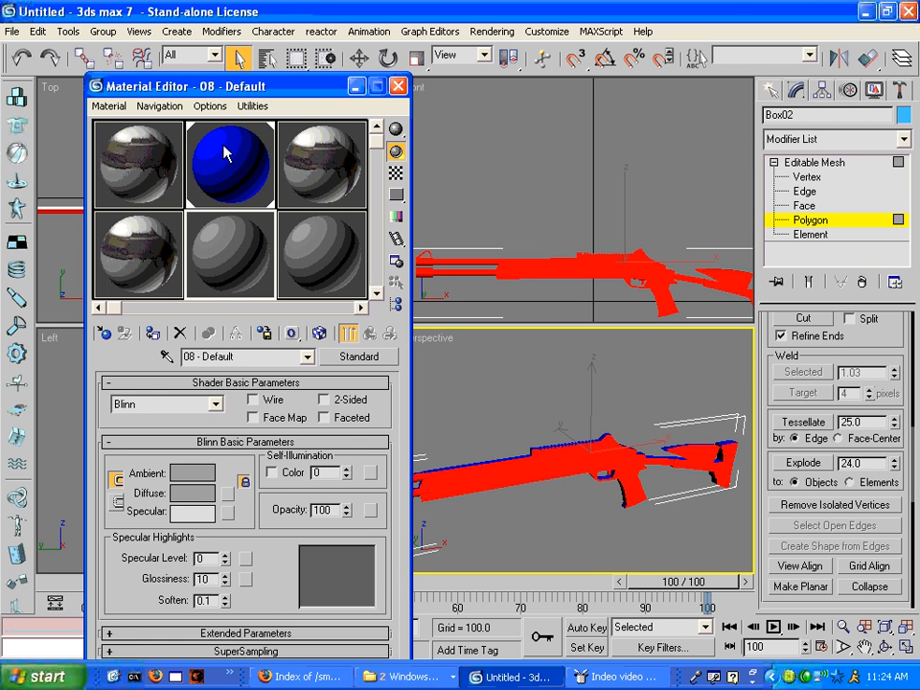
pyautogui.click(329, 163)
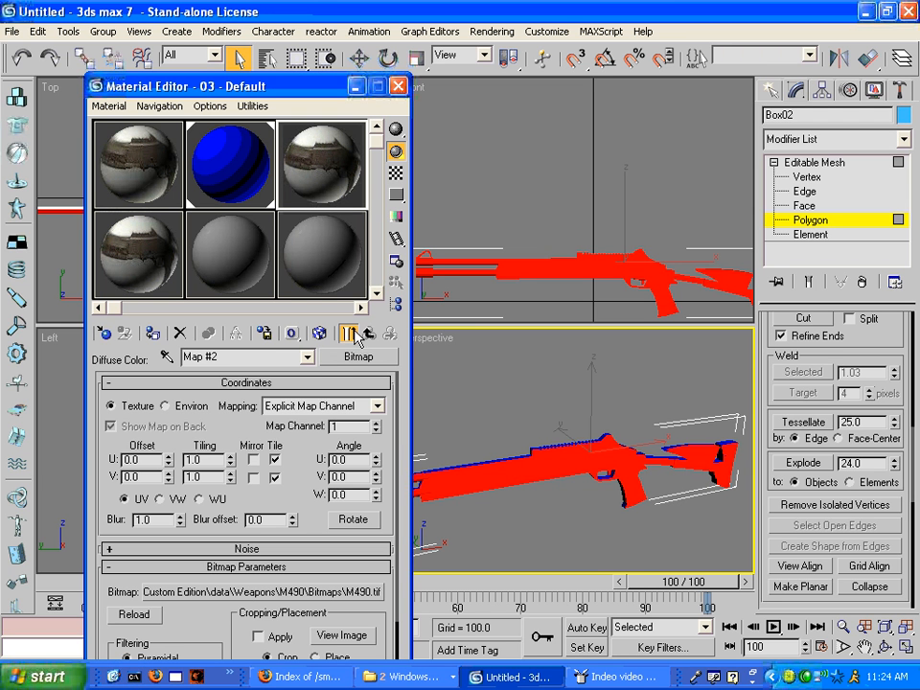
pyautogui.click(348, 333)
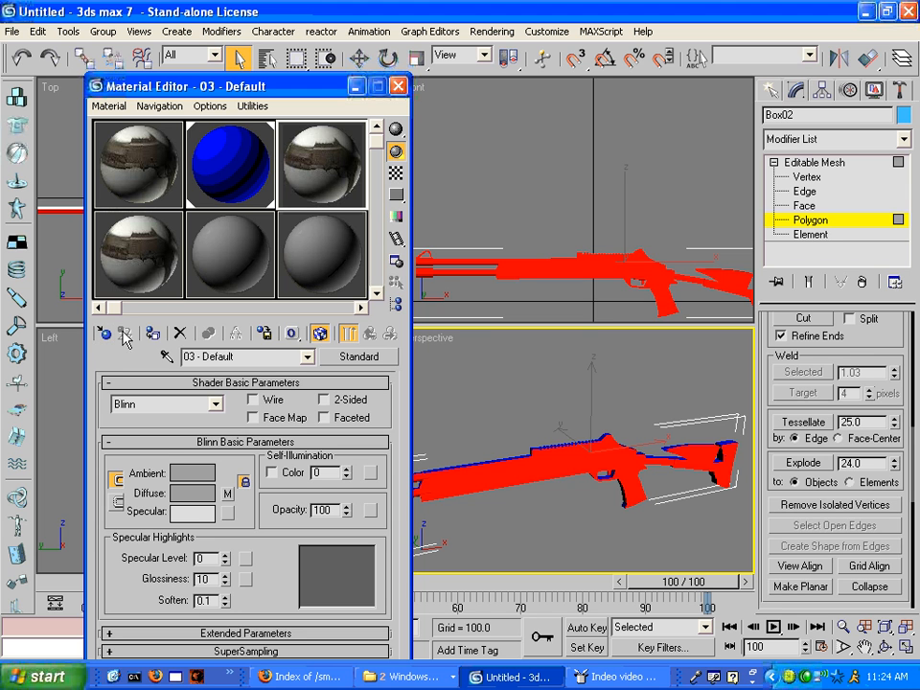
pyautogui.click(152, 332)
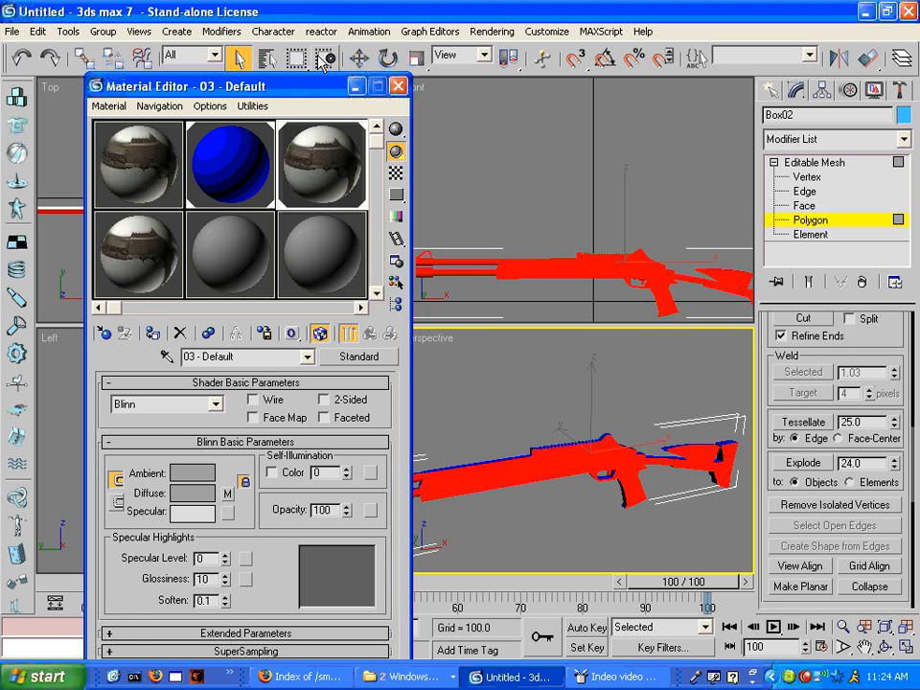
pyautogui.click(356, 86)
# Add a UVW Mapping modifier to the selected polygons and set its mapping type to Box.
pyautogui.click(809, 140)
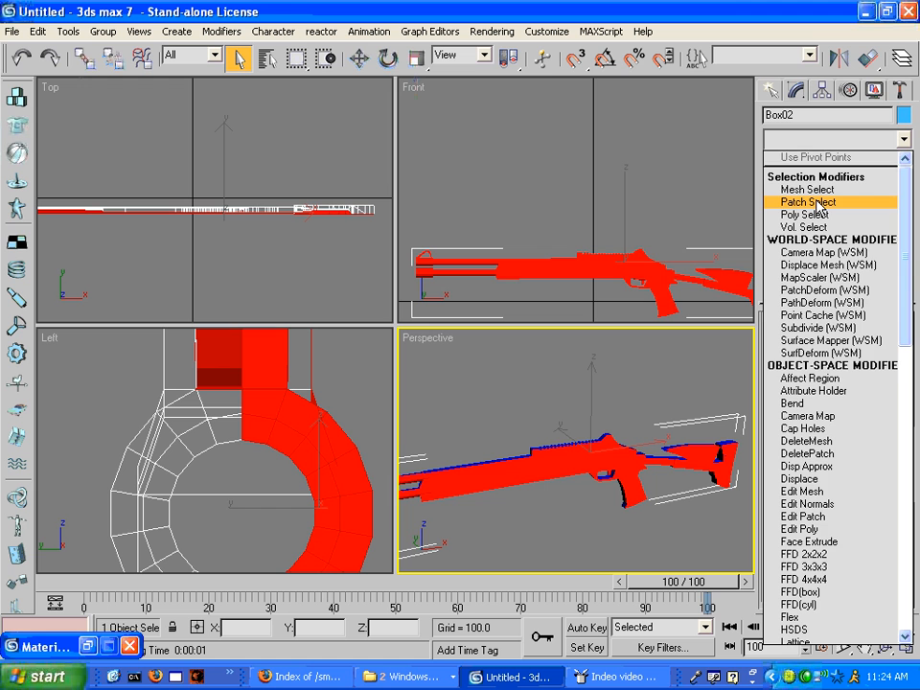
pyautogui.press('u')
pyautogui.press('u')
pyautogui.press('Return')
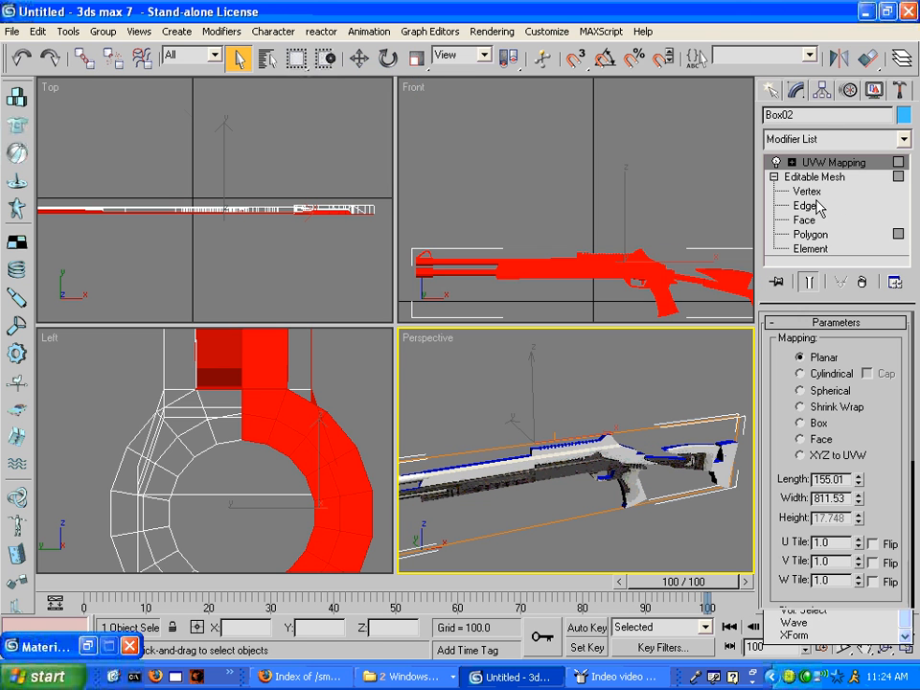
pyautogui.click(816, 422)
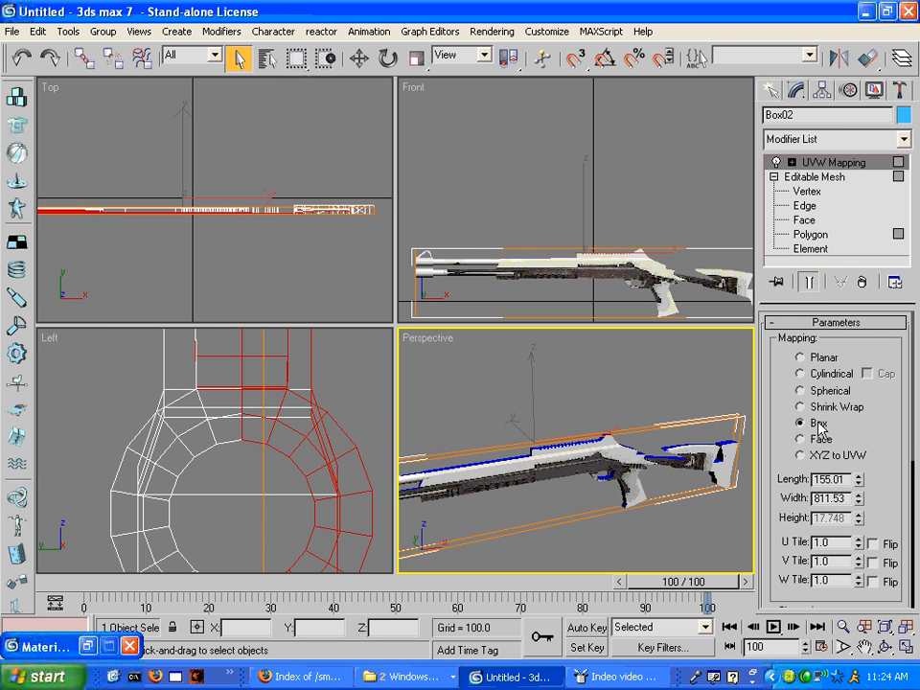
# Bitmap Fit the UVW mapping to the M490 image from the Bitmaps folder.
pyautogui.scroll(-2, 915, 463)
pyautogui.scroll(-3, 865, 549)
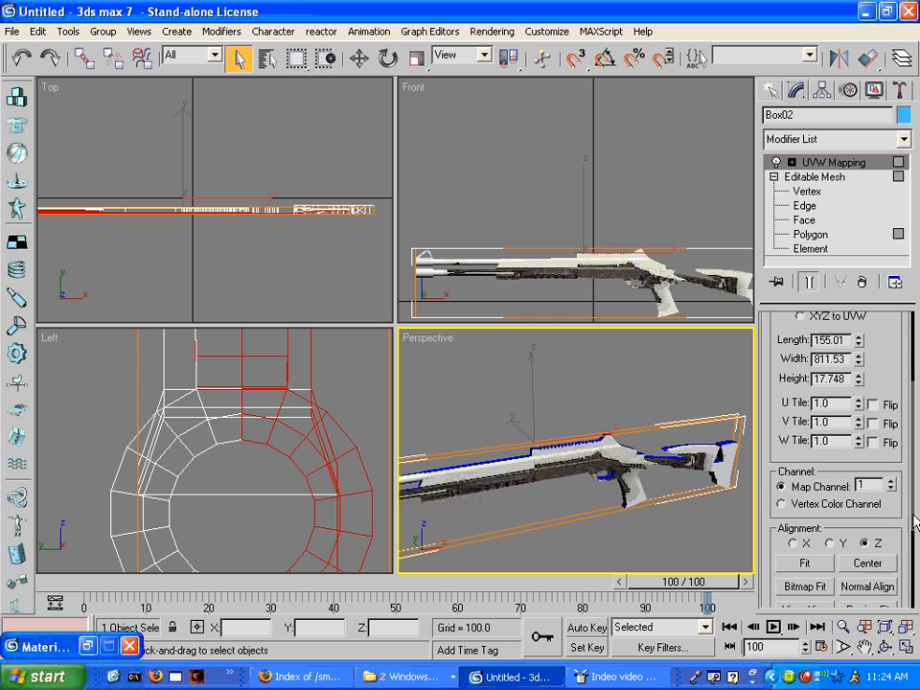
pyautogui.click(804, 555)
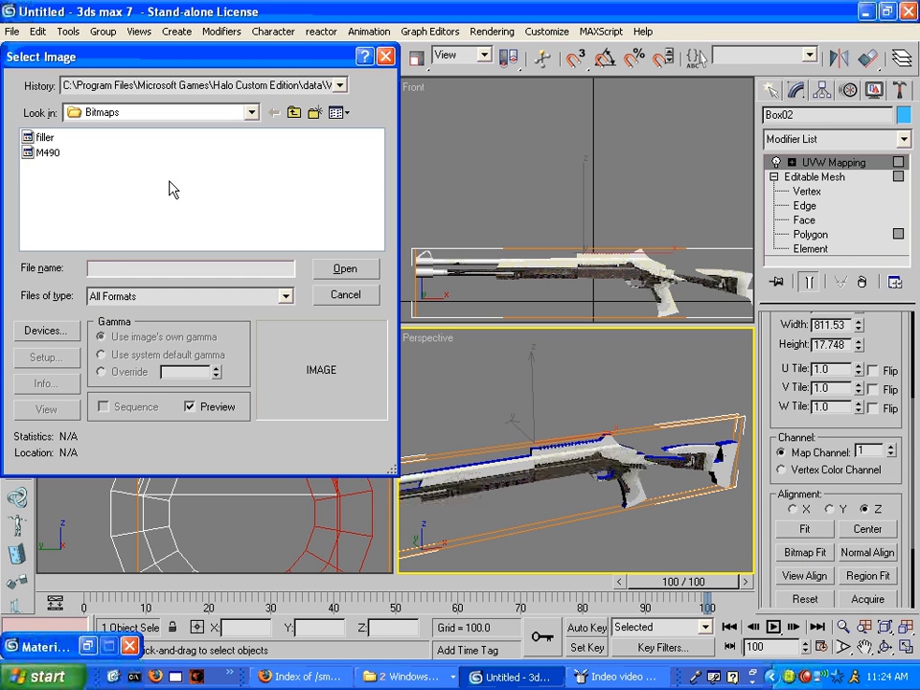
pyautogui.doubleClick(41, 154)
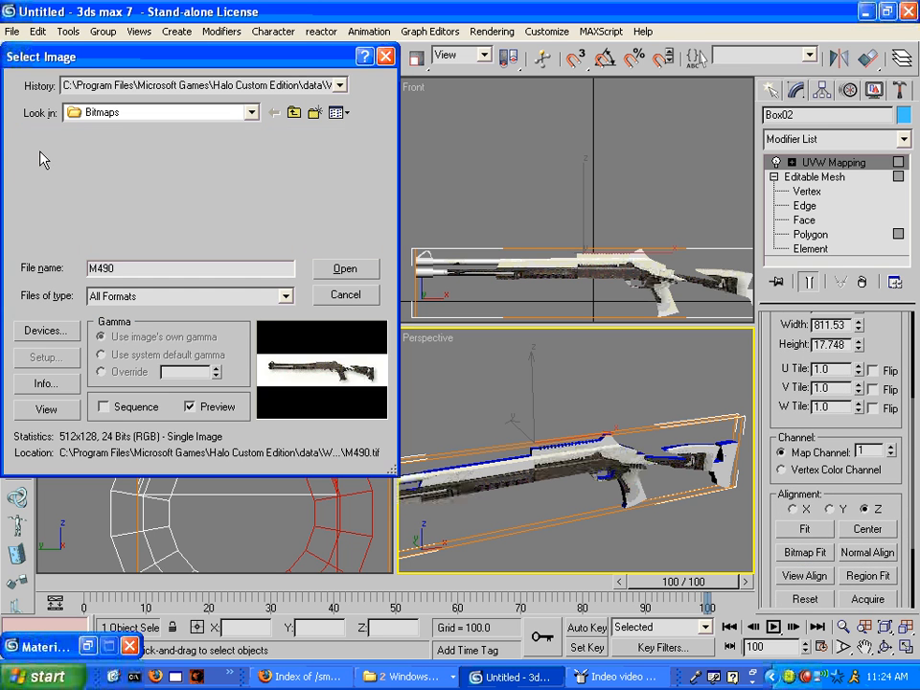
# Scale the UVW Mapping gizmo up in the Front viewport until it encloses the whole gun, and start a test render of Perspective.
pyautogui.click(416, 58)
pyautogui.moveTo(693, 303); pyautogui.dragTo(606, 280, button='middle')
pyautogui.scroll(-3, 606, 280)
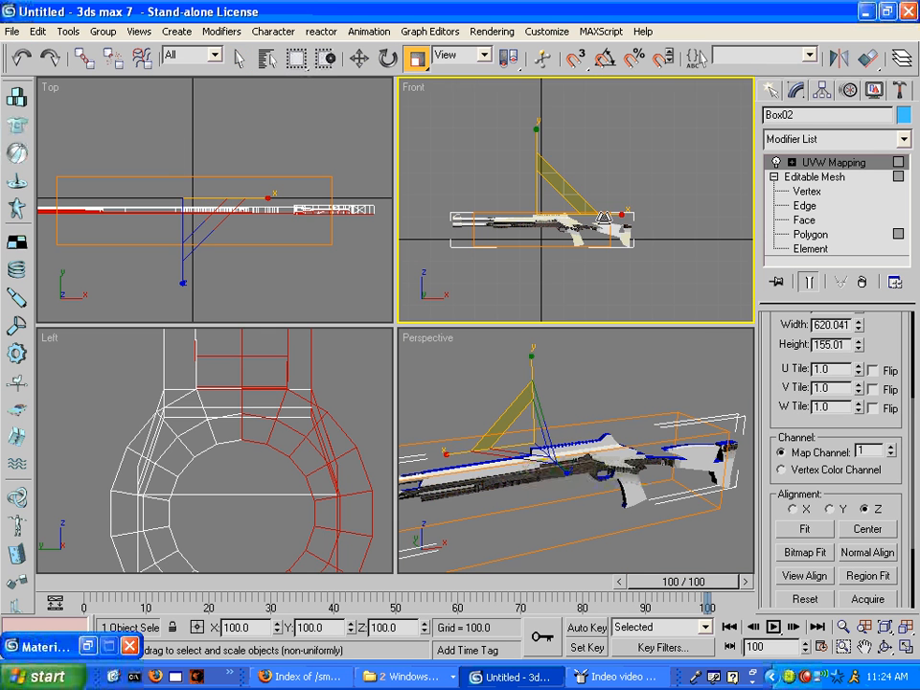
pyautogui.moveTo(573, 196); pyautogui.dragTo(605, 186)
pyautogui.hotkey('ctrl', 'z')
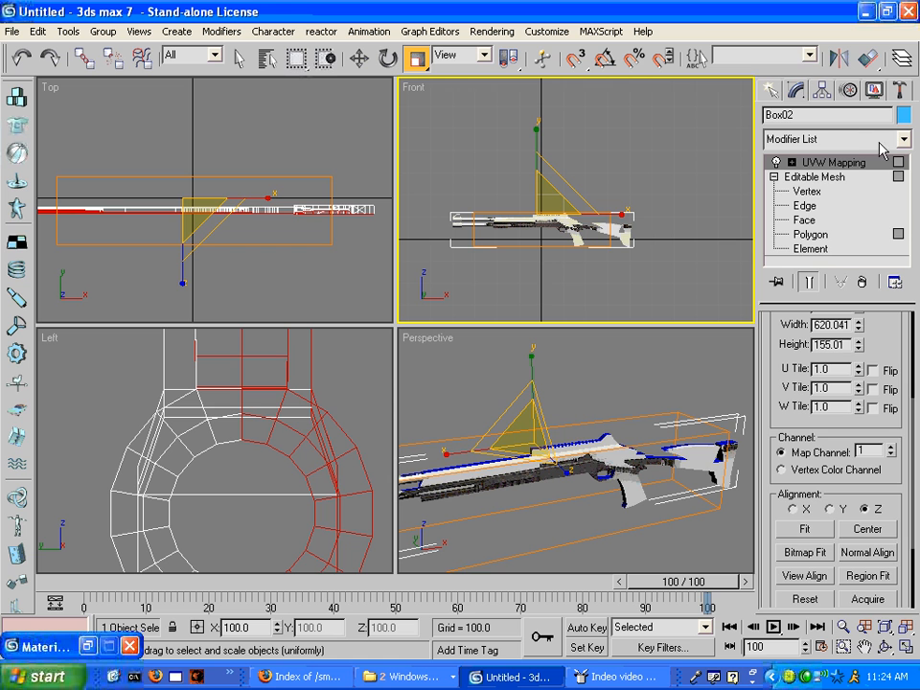
pyautogui.click(791, 163)
pyautogui.click(824, 177)
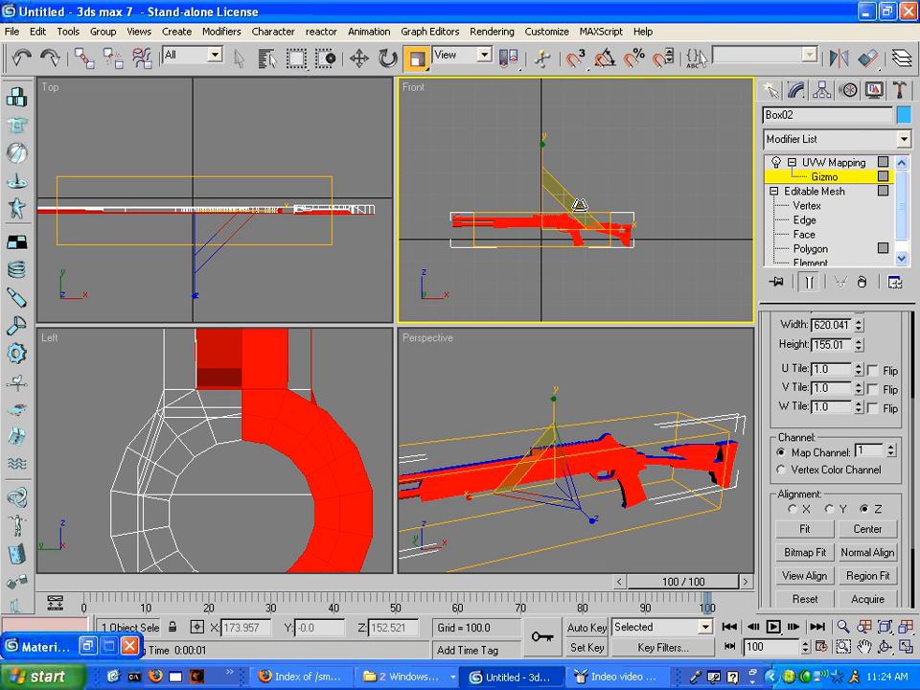
pyautogui.moveTo(579, 204); pyautogui.dragTo(619, 190)
pyautogui.hotkey('shift', 'q')
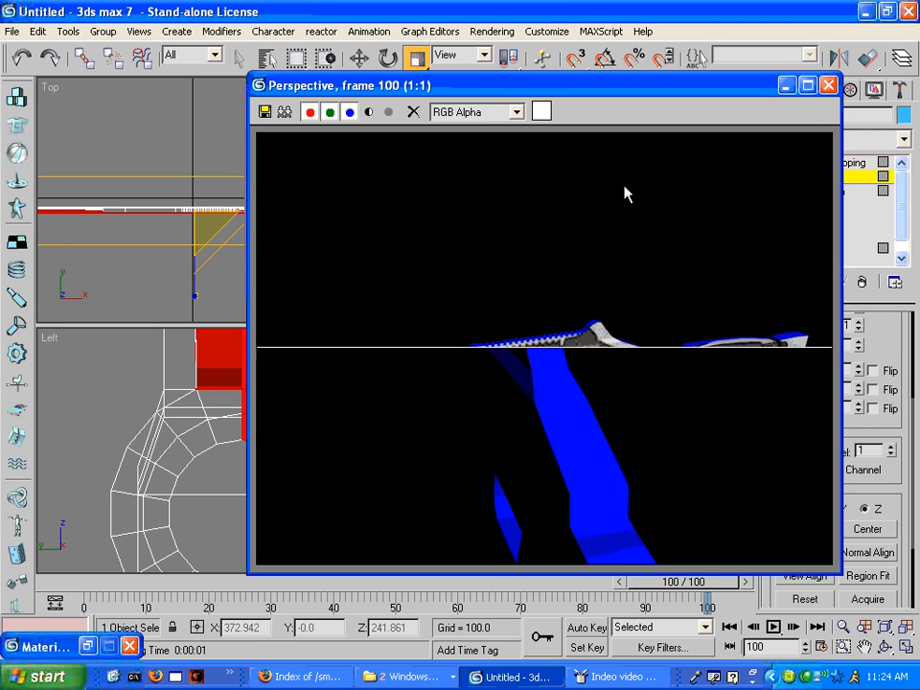
pyautogui.click(830, 85)
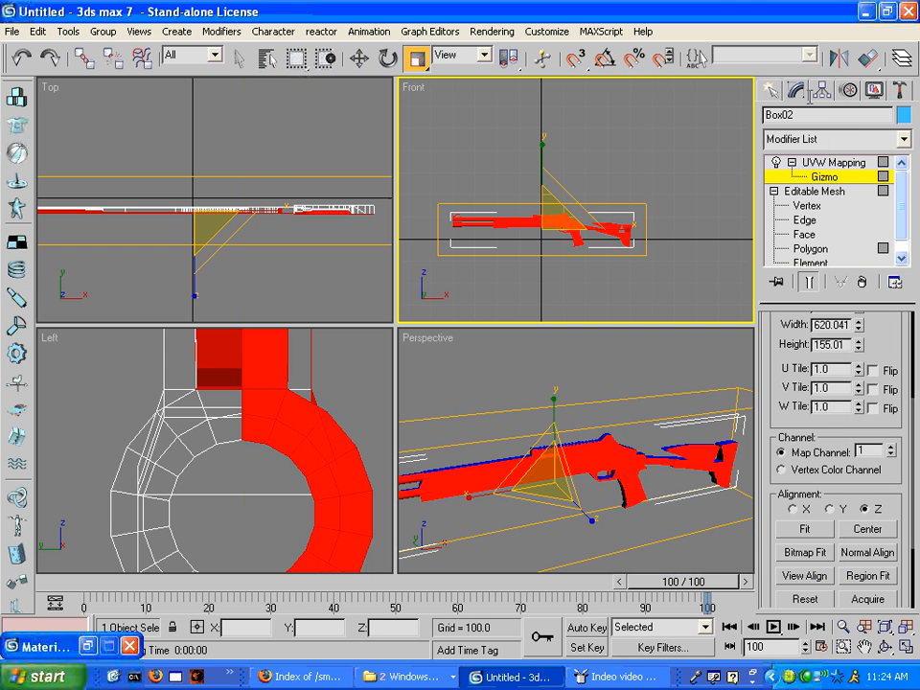
# Enlarge the mapping gizmo in small increments along X and Y, test-rendering the Perspective view after each change to align the M490 texture.
pyautogui.moveTo(588, 199); pyautogui.dragTo(587, 204)
pyautogui.hotkey('shift', 'q')
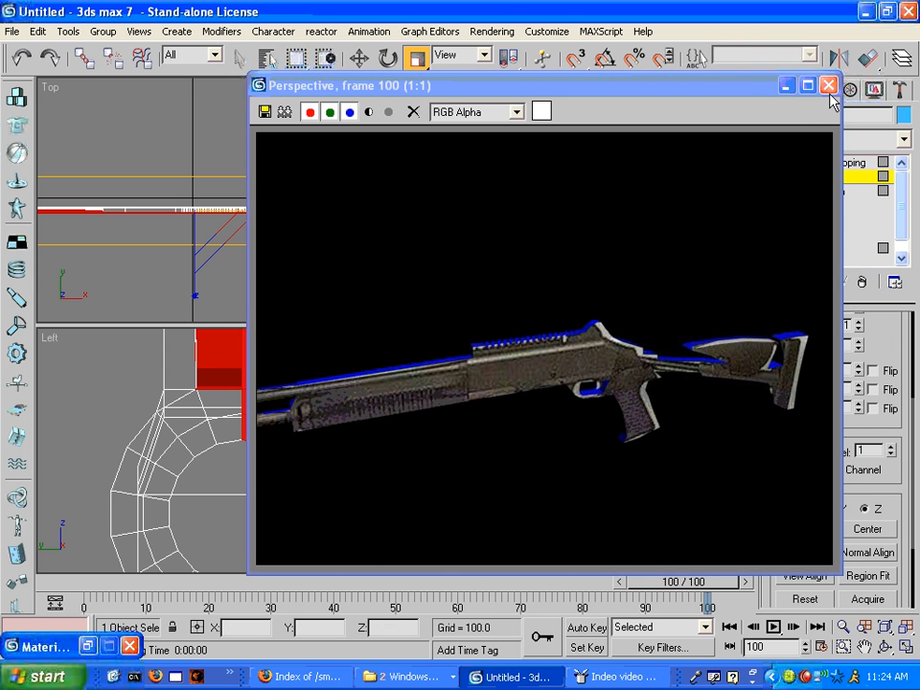
pyautogui.click(830, 89)
pyautogui.moveTo(590, 198)
pyautogui.mouseDown()
pyautogui.moveTo(576, 203)
pyautogui.moveTo(585, 207)
pyautogui.mouseUp()
pyautogui.hotkey('shift', 'q')
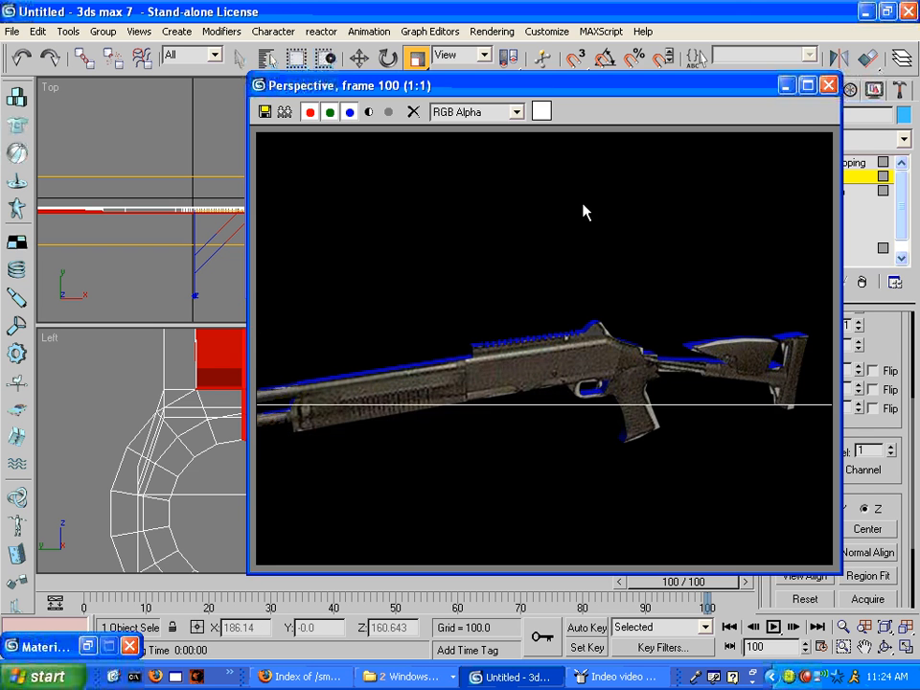
pyautogui.click(829, 86)
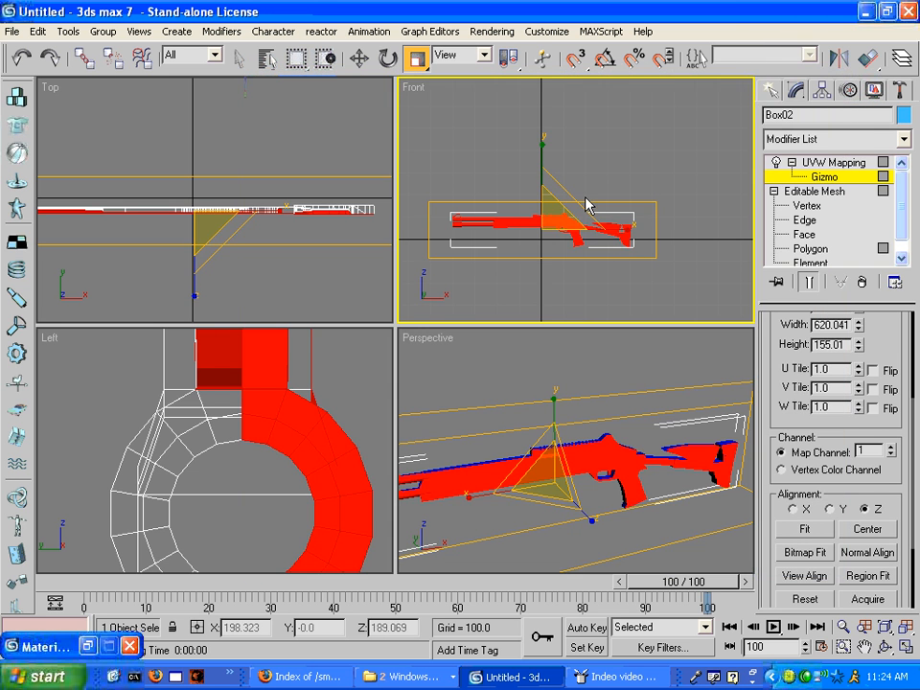
pyautogui.moveTo(587, 204); pyautogui.dragTo(588, 203)
pyautogui.hotkey('shift', 'q')
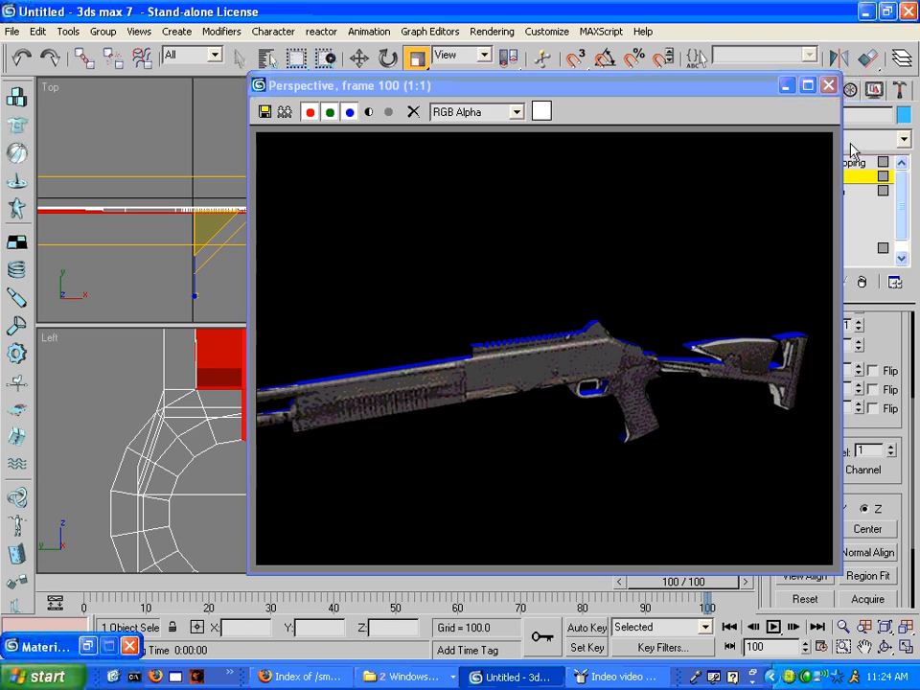
pyautogui.click(828, 86)
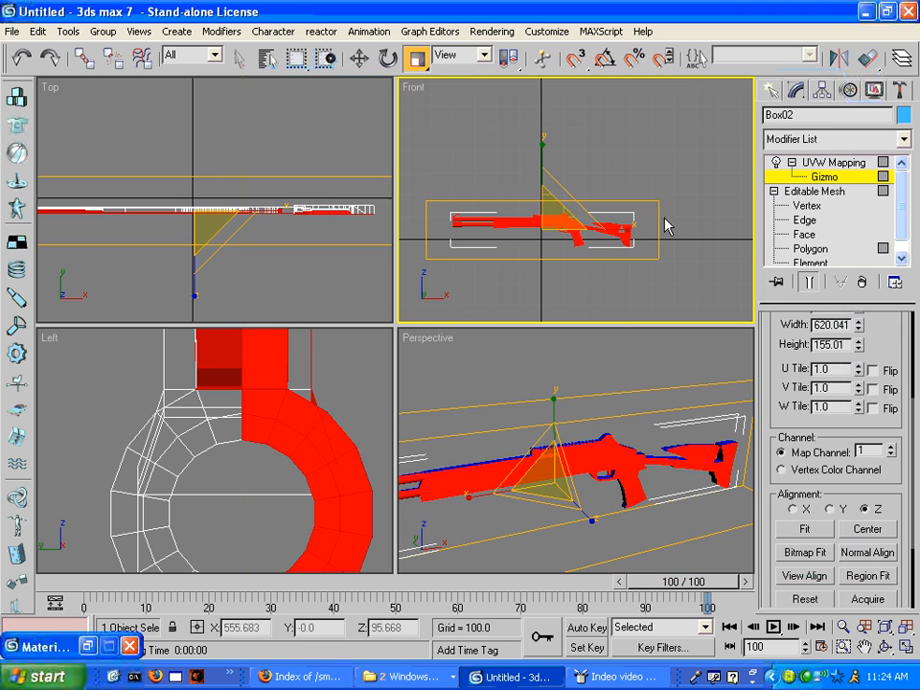
# Fine-tune the mapping gizmo by scaling it to 98% in X and Y and slightly back up, checking each size with a render.
pyautogui.moveTo(563, 223); pyautogui.dragTo(579, 207)
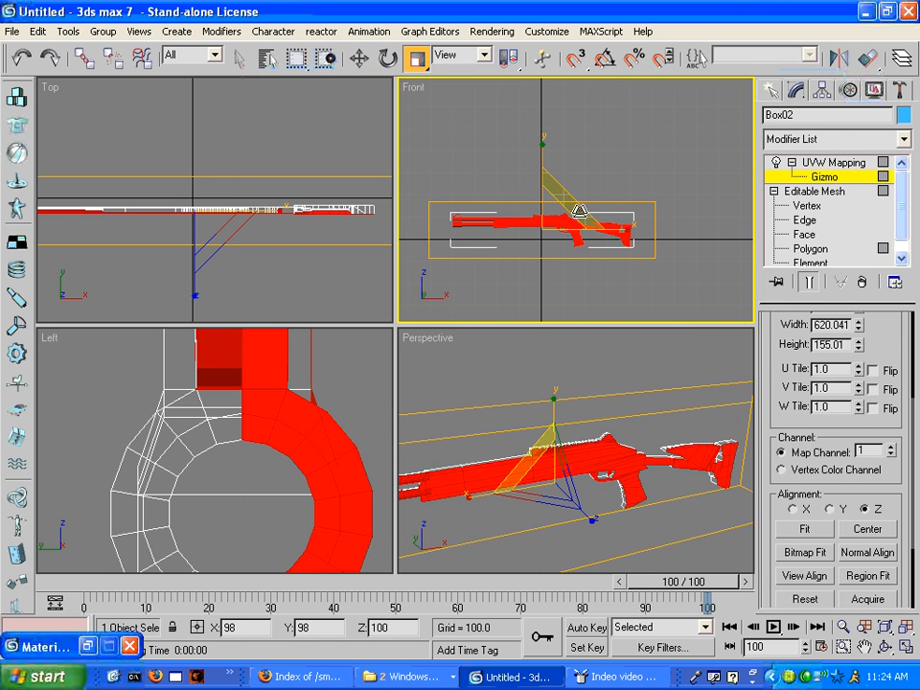
pyautogui.hotkey('shift', 'q')
pyautogui.click(828, 86)
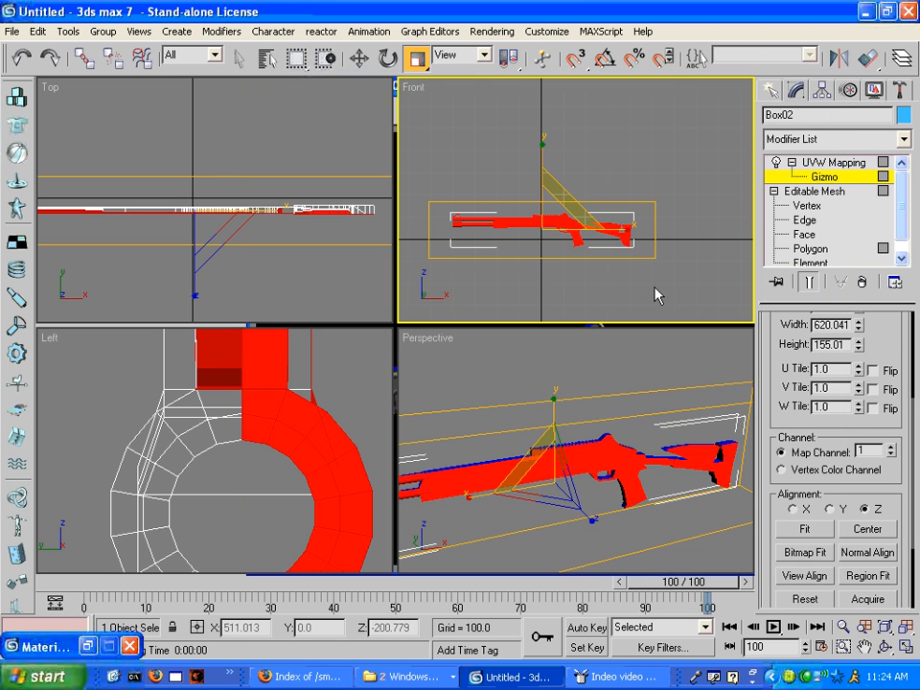
pyautogui.moveTo(584, 209); pyautogui.dragTo(576, 203)
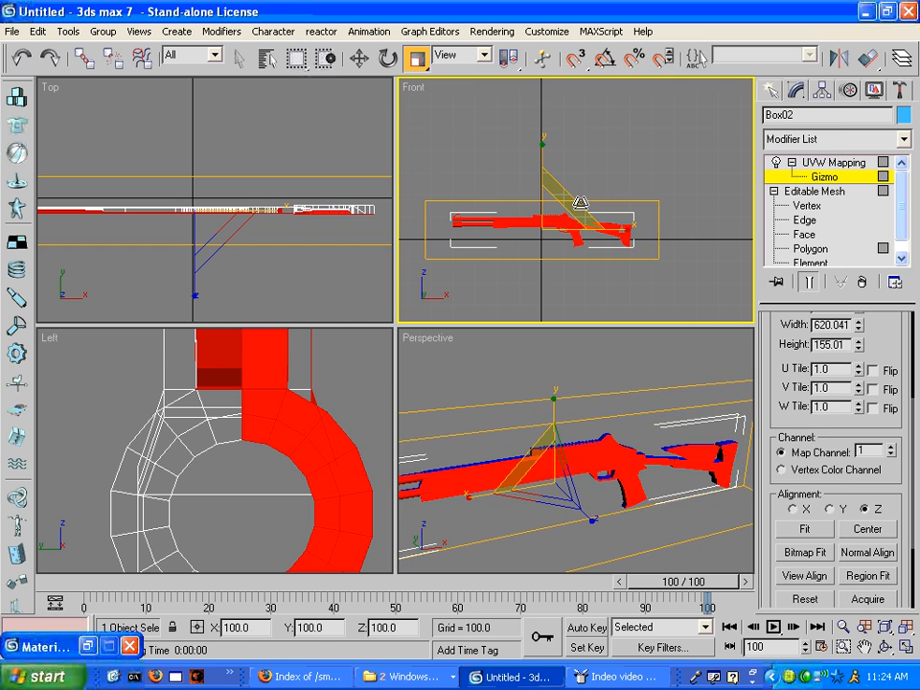
pyautogui.hotkey('shift', 'q')
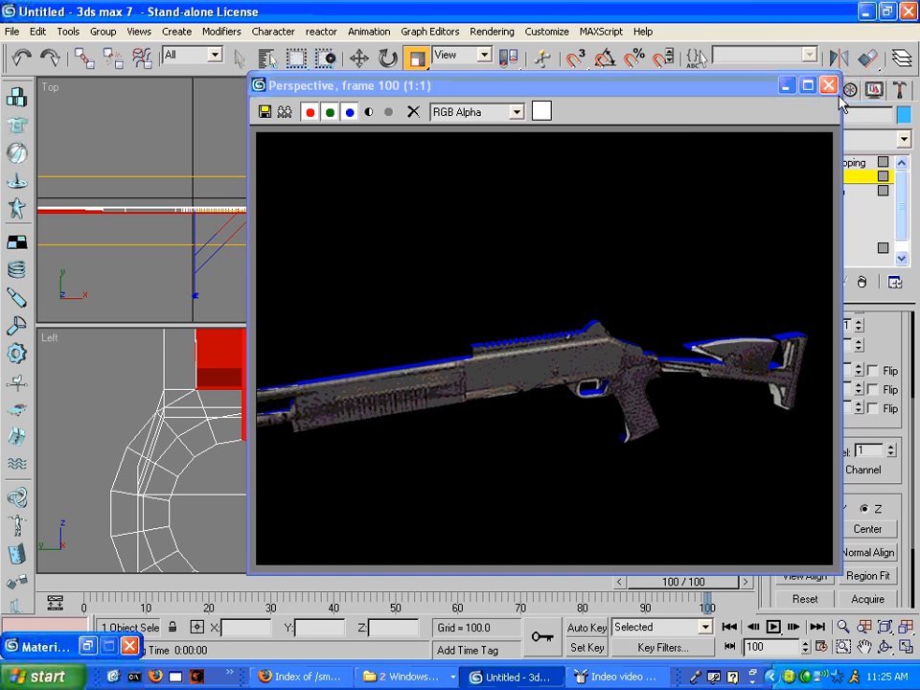
# Move the UVW Mapping gizmo about 3.6 units along negative X in the Front viewport and check the texture with a Perspective render.
pyautogui.click(829, 85)
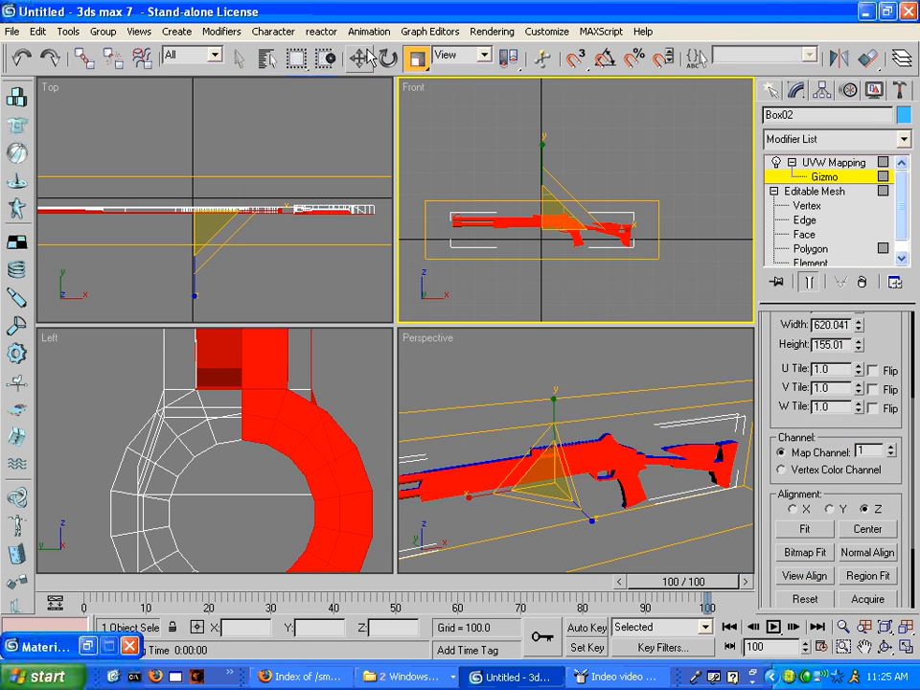
pyautogui.click(361, 58)
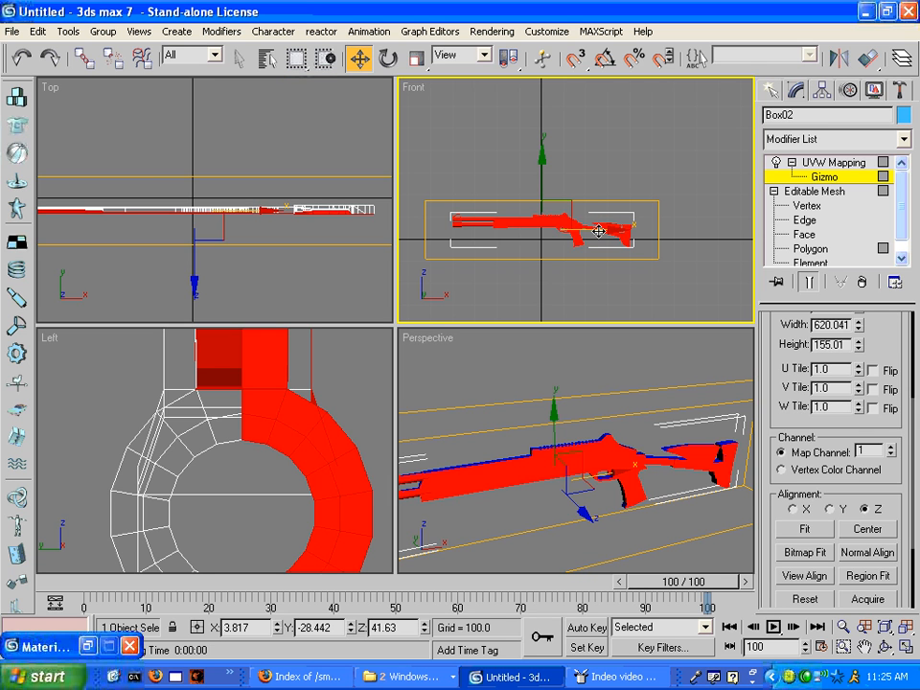
pyautogui.moveTo(597, 230); pyautogui.dragTo(597, 230)
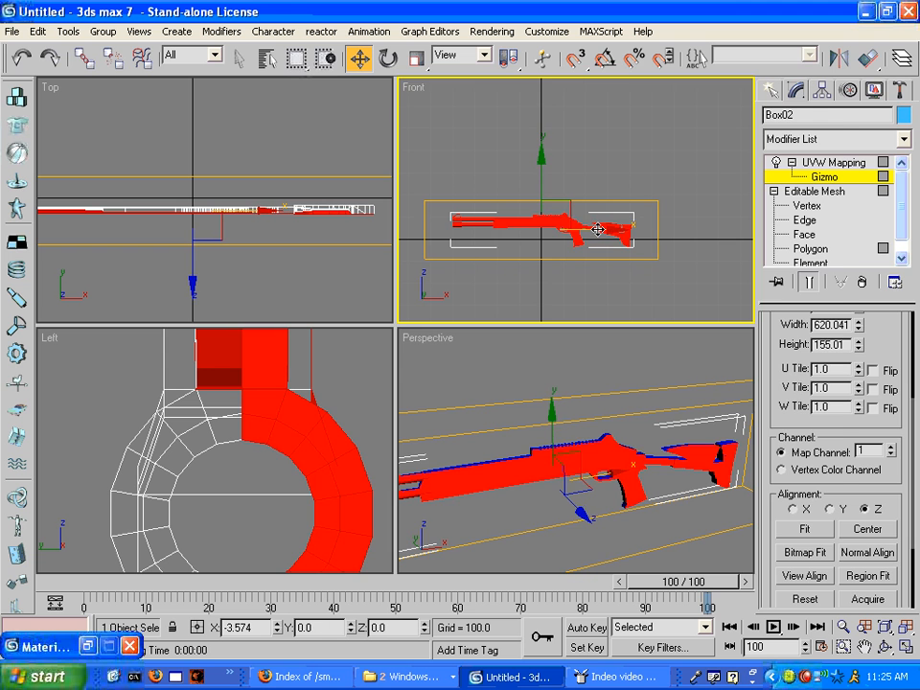
pyautogui.hotkey('shift', 'q')
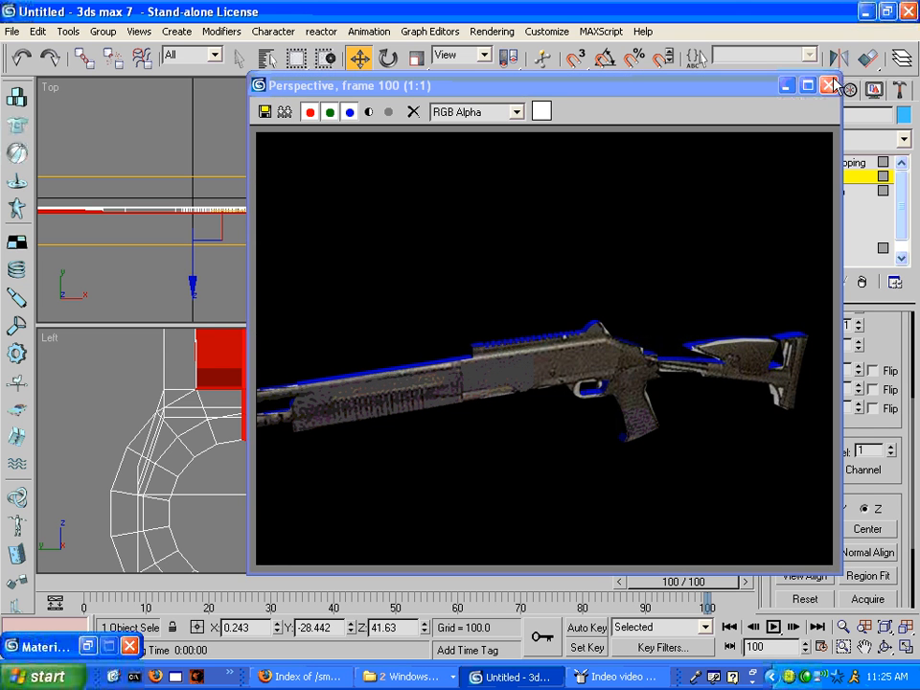
pyautogui.click(829, 85)
# Render the Perspective view around the barrel and around the stock to inspect the texture alignment along the gun.
pyautogui.scroll(6, 551, 514)
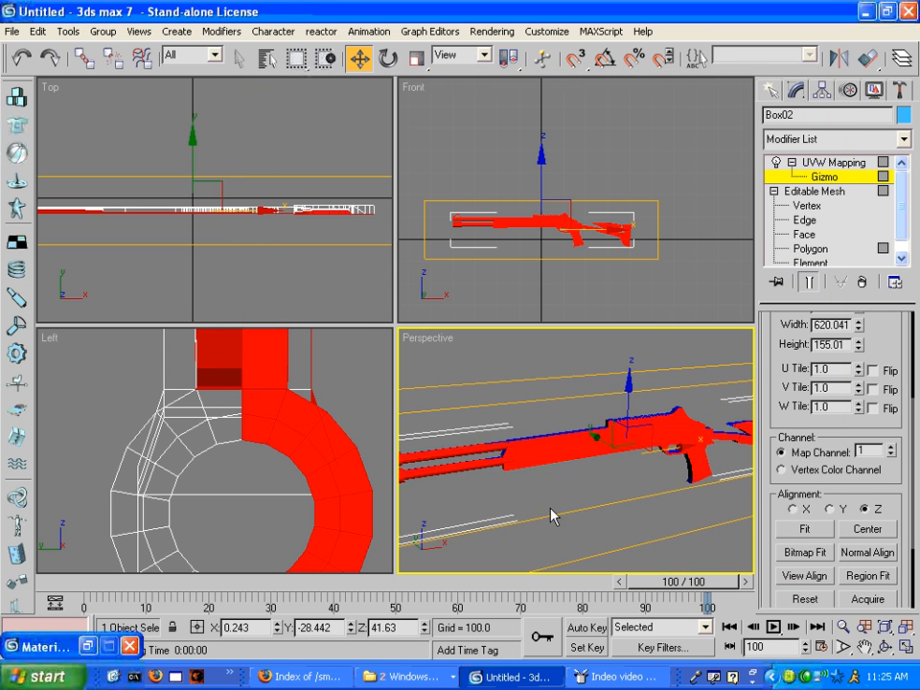
pyautogui.hotkey('shift', 'q')
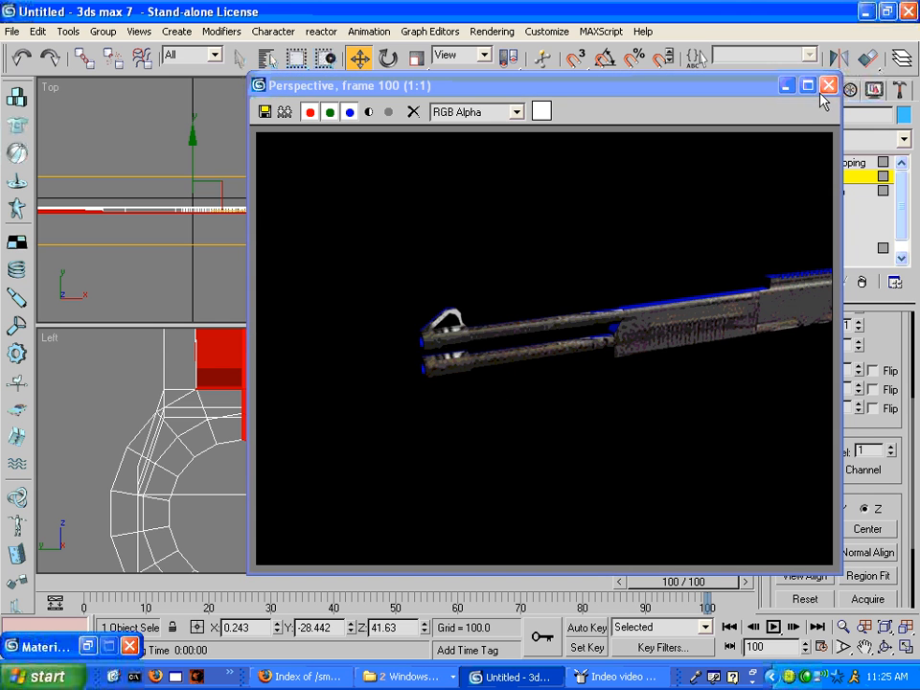
pyautogui.click(824, 92)
pyautogui.moveTo(689, 431); pyautogui.dragTo(573, 422, button='middle')
pyautogui.hotkey('shift', 'q')
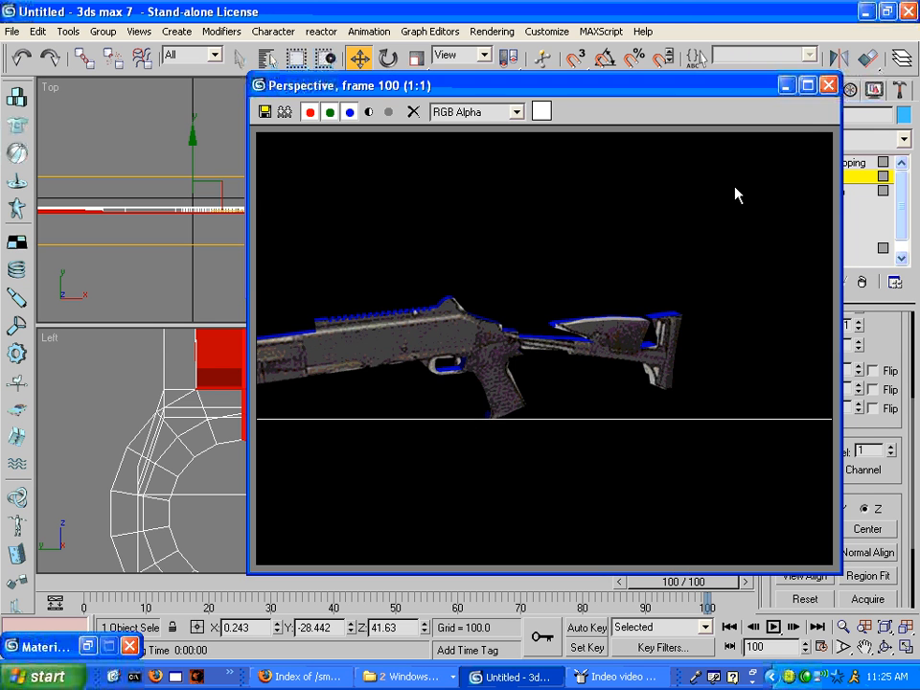
pyautogui.click(828, 87)
# Leave gizmo editing, reselect the gun and collapse its UVW Mapping modifier into the Editable Mesh, accepting the warning.
pyautogui.scroll(6, 662, 450)
pyautogui.moveTo(660, 463); pyautogui.dragTo(474, 492, button='middle')
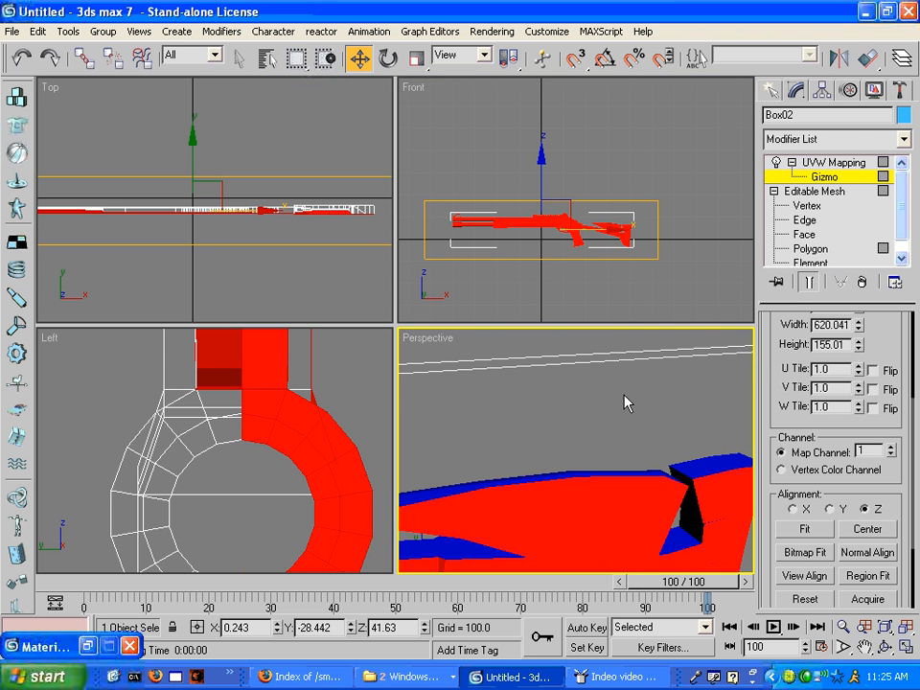
pyautogui.click(850, 165)
pyautogui.click(603, 418)
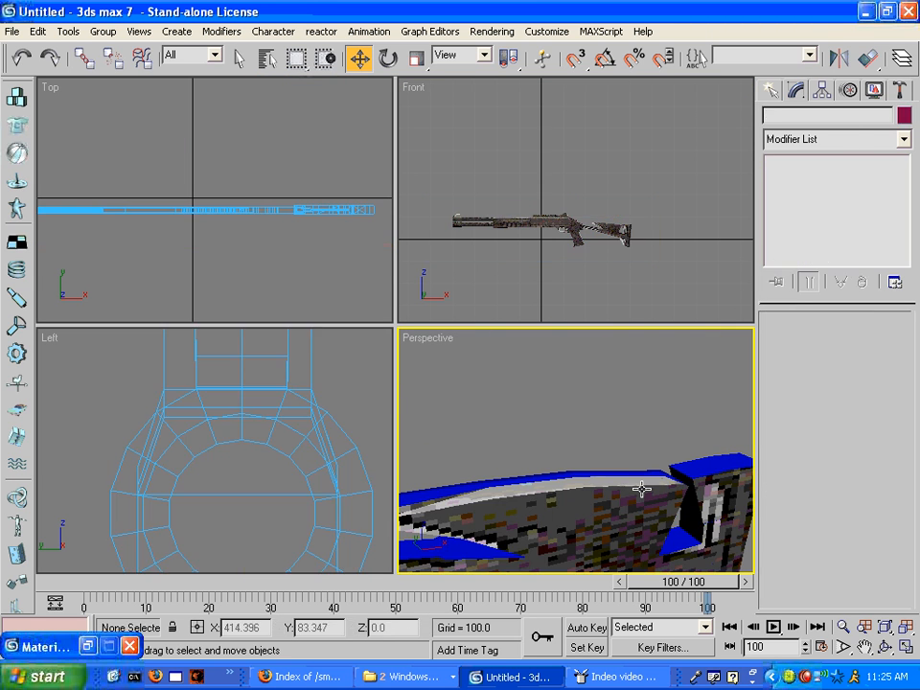
pyautogui.click(661, 480)
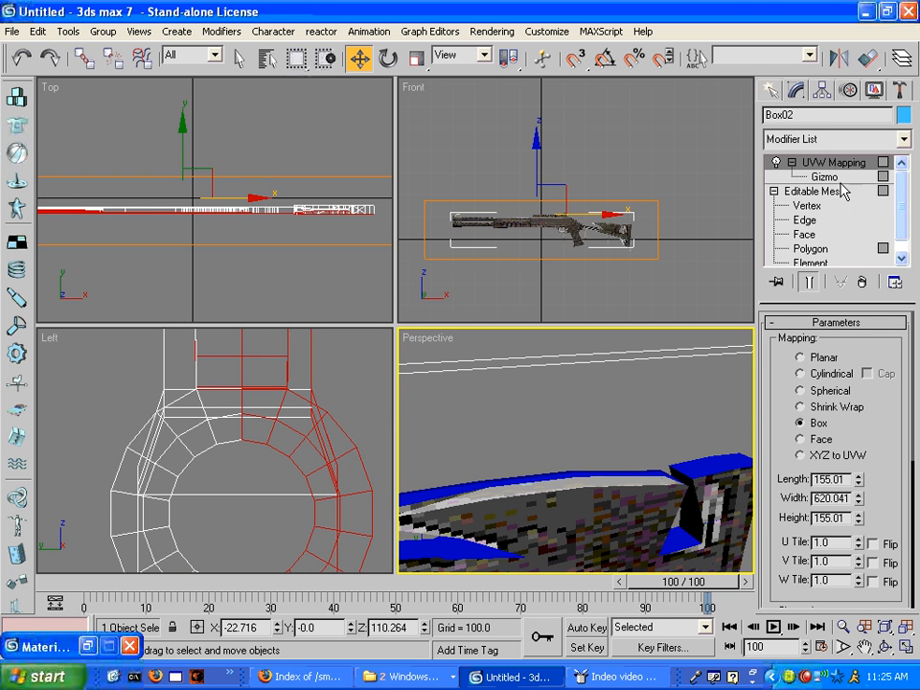
pyautogui.rightClick(803, 167)
pyautogui.click(729, 306)
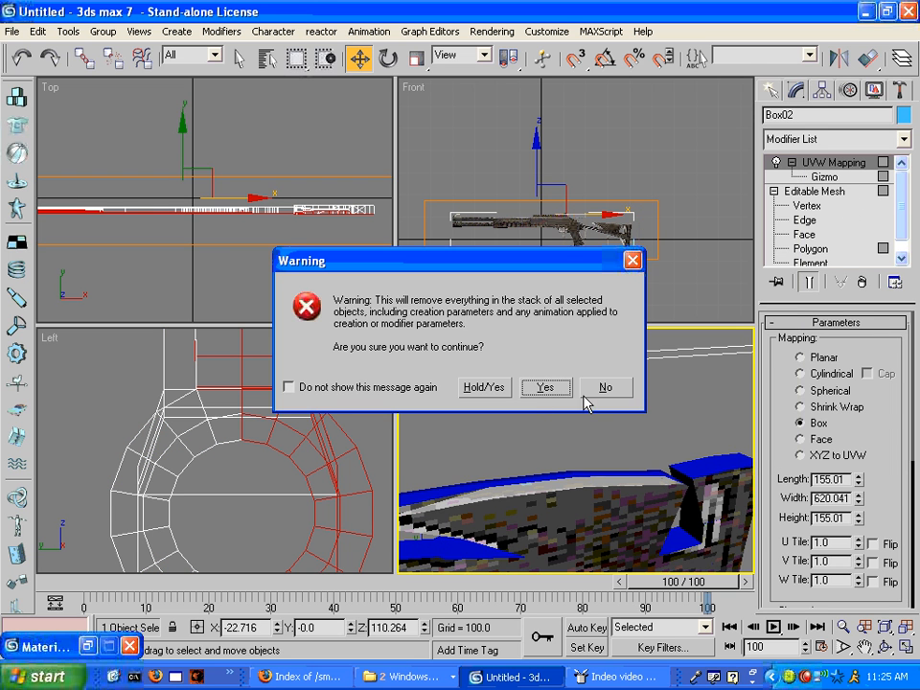
pyautogui.click(541, 388)
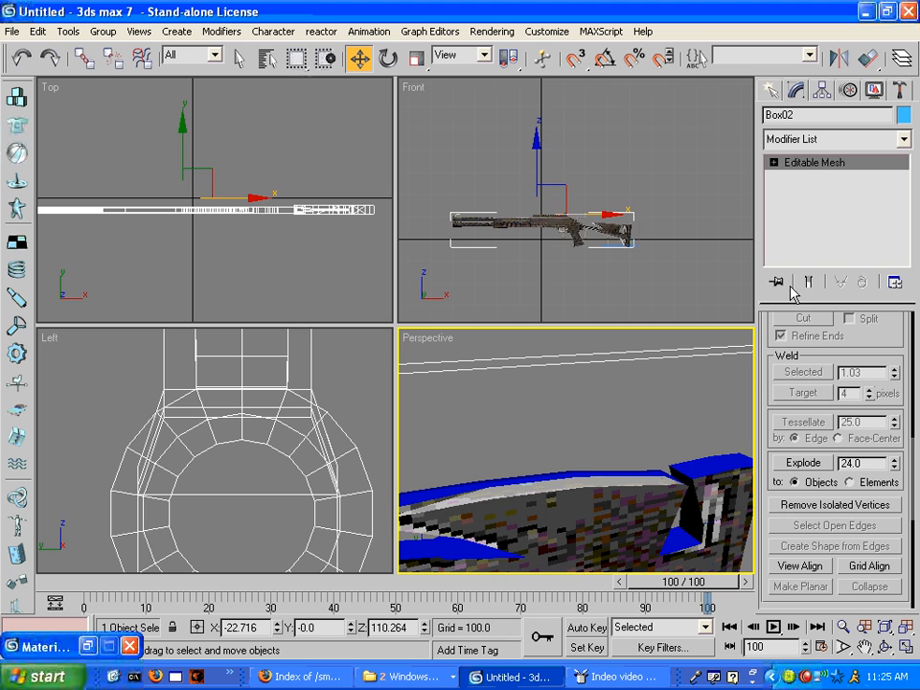
# Select the strip of light-coloured side faces running along the upper edge of the stock.
pyautogui.press('1')
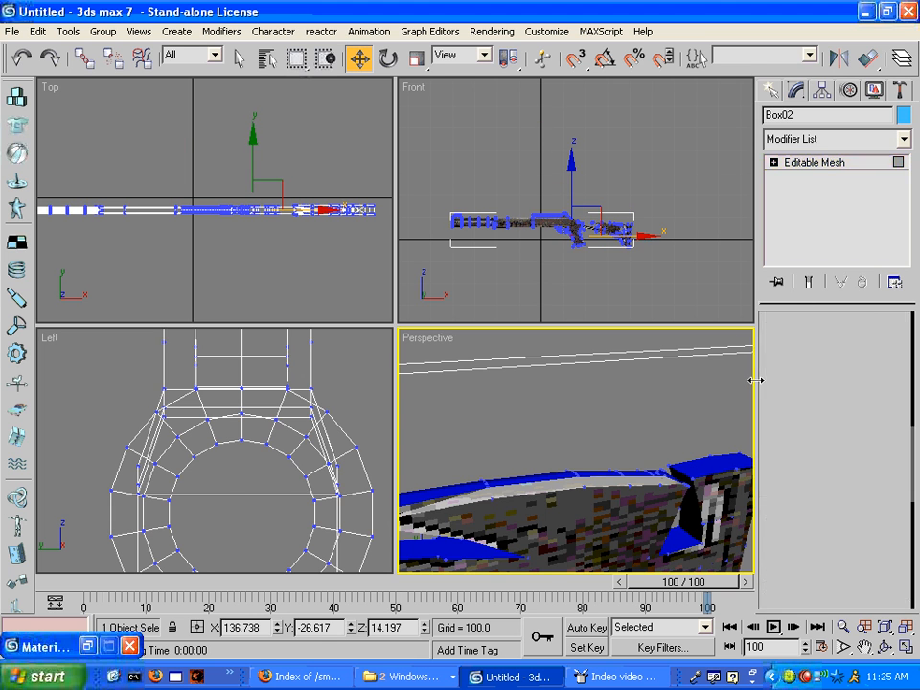
pyautogui.press('1')
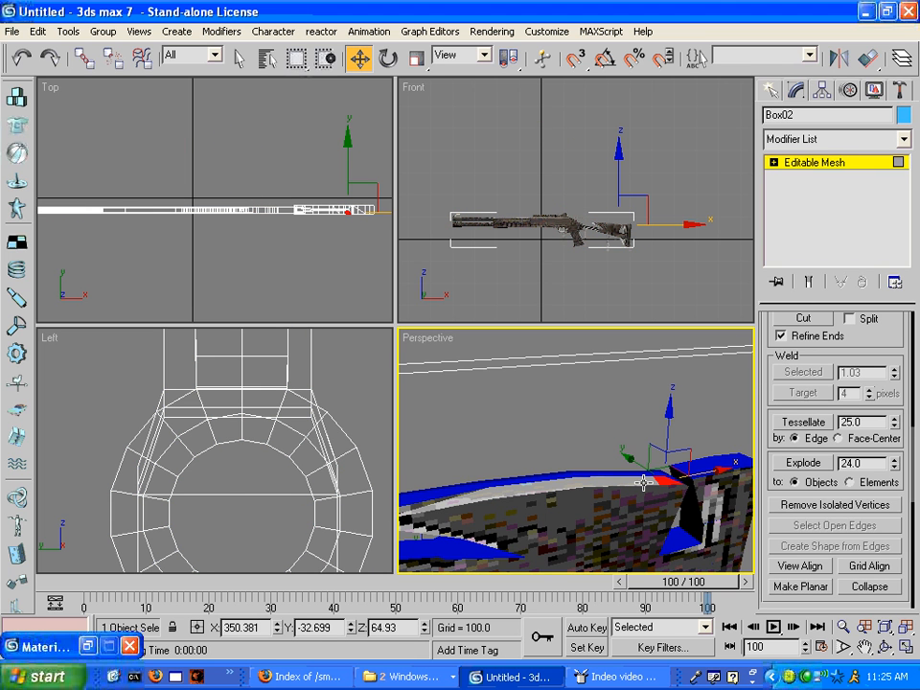
pyautogui.moveTo(645, 482); pyautogui.dragTo(569, 482)
pyautogui.keyDown('ctrl'); pyautogui.click(472, 492); pyautogui.keyUp('ctrl')
pyautogui.moveTo(470, 496); pyautogui.dragTo(569, 480, button='middle')
pyautogui.scroll(-2, 570, 480)
# Pick the filler material in the Material Editor and add a Bitmap map to its Diffuse colour.
pyautogui.press('m')
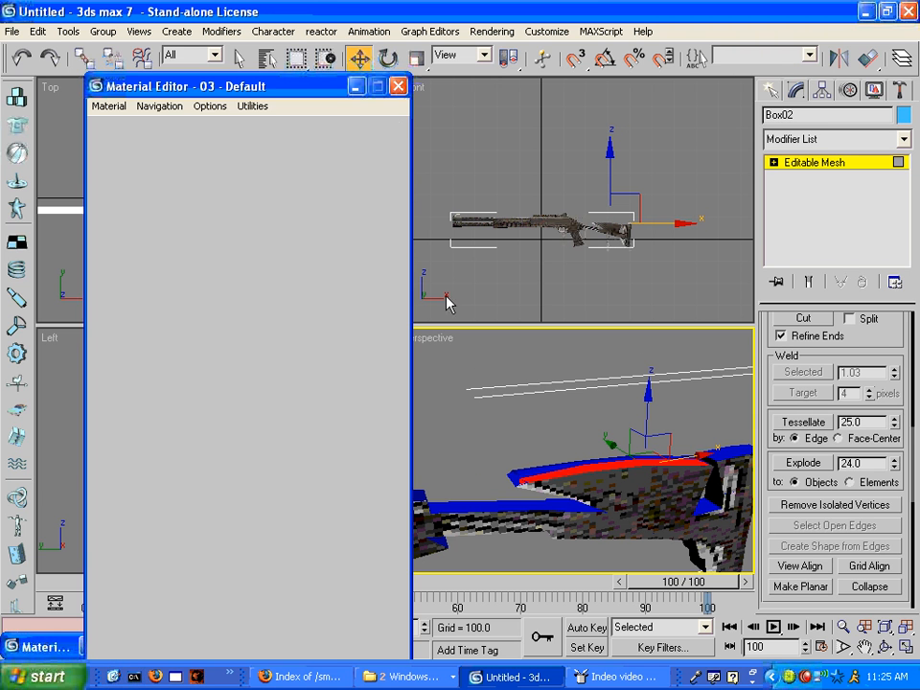
pyautogui.click(240, 200)
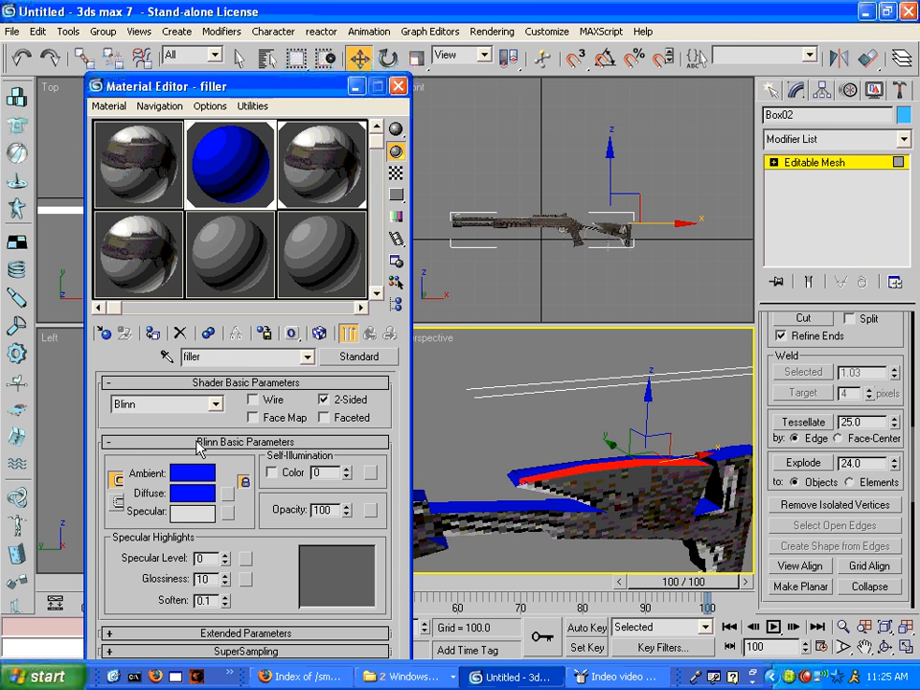
pyautogui.click(228, 493)
pyautogui.click(557, 147)
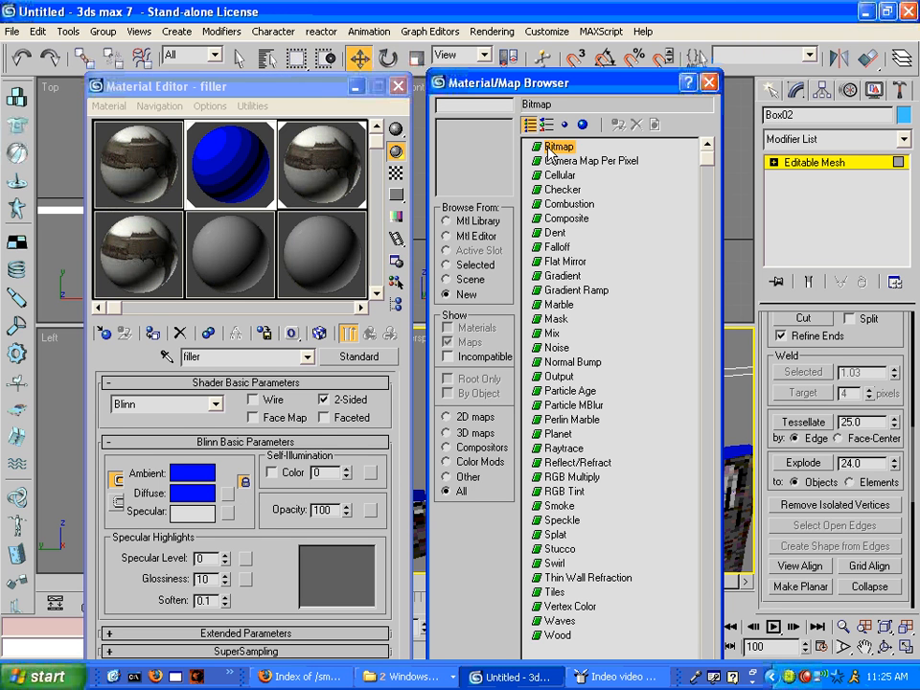
pyautogui.doubleClick(555, 147)
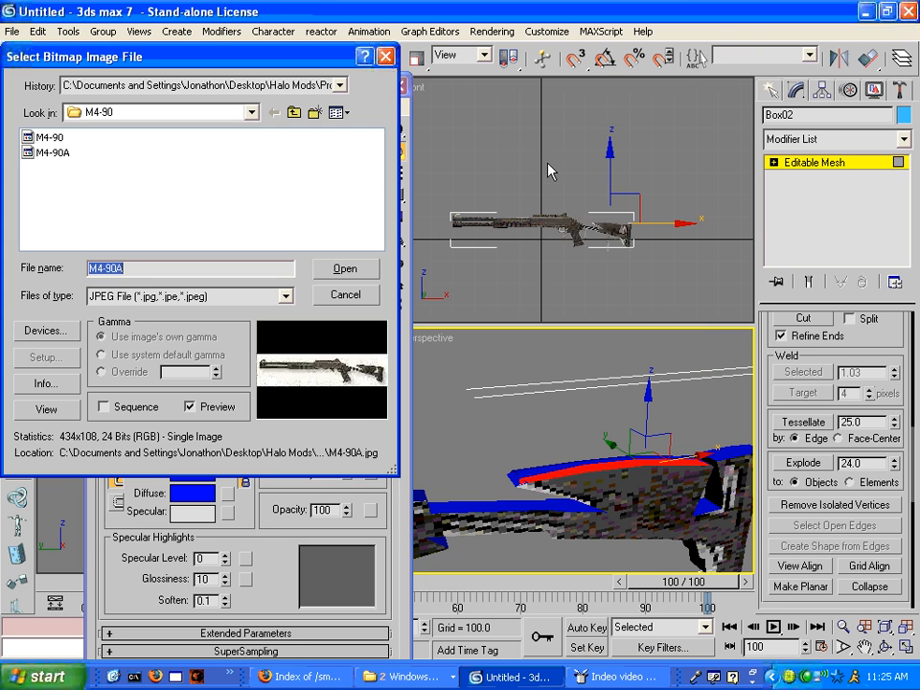
# Show all file types in the M490 Bitmaps folder under Halo Custom Edition and load filler.tif as the bitmap.
pyautogui.click(244, 88)
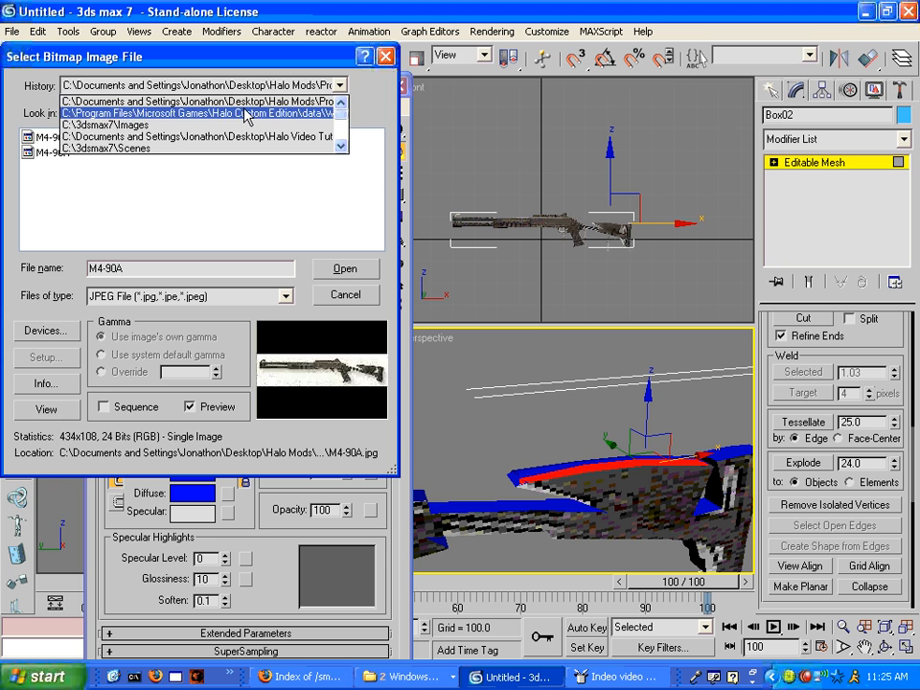
pyautogui.click(244, 113)
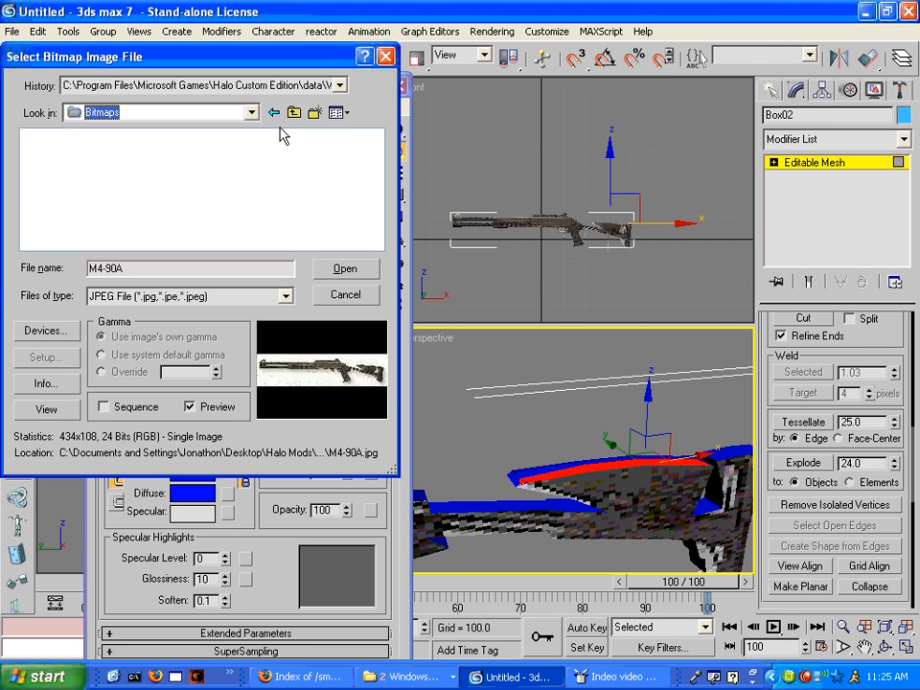
pyautogui.click(294, 114)
pyautogui.doubleClick(59, 138)
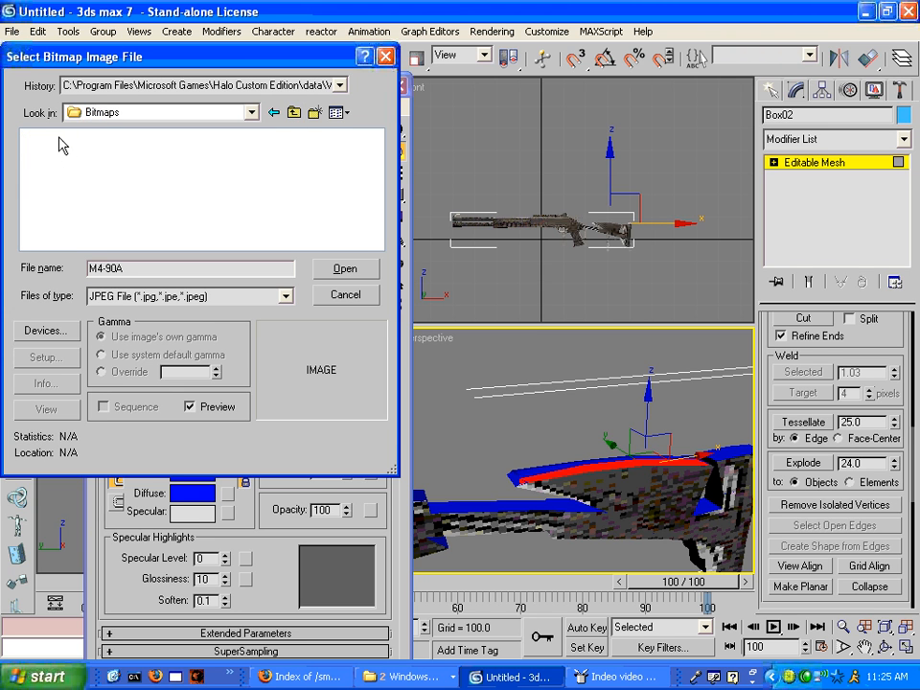
pyautogui.click(176, 303)
pyautogui.scroll(-1, 144, 406)
pyautogui.click(143, 420)
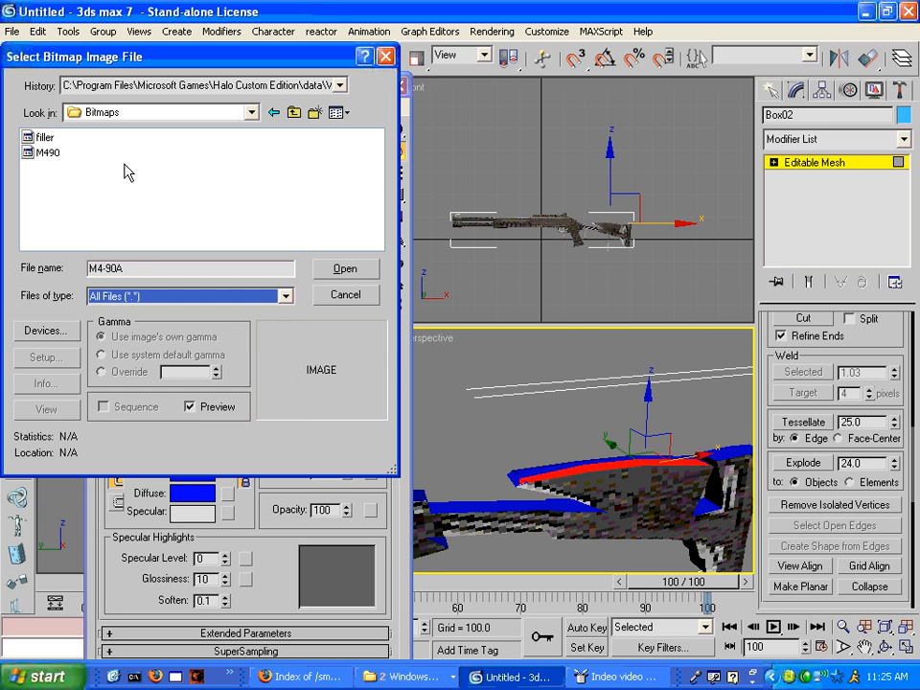
pyautogui.click(40, 154)
pyautogui.click(43, 139)
pyautogui.doubleClick(43, 139)
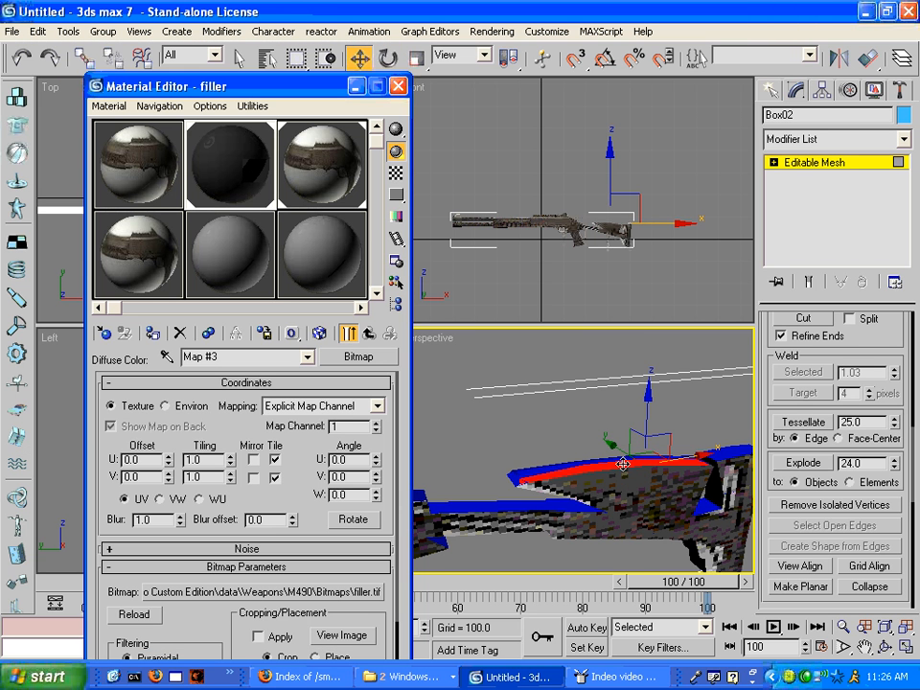
# Apply the filler material to the selected stock faces, deselect them and show the filler map in the viewport.
pyautogui.click(606, 382)
pyautogui.scroll(2, 606, 382)
pyautogui.moveTo(606, 382); pyautogui.dragTo(563, 354, button='middle')
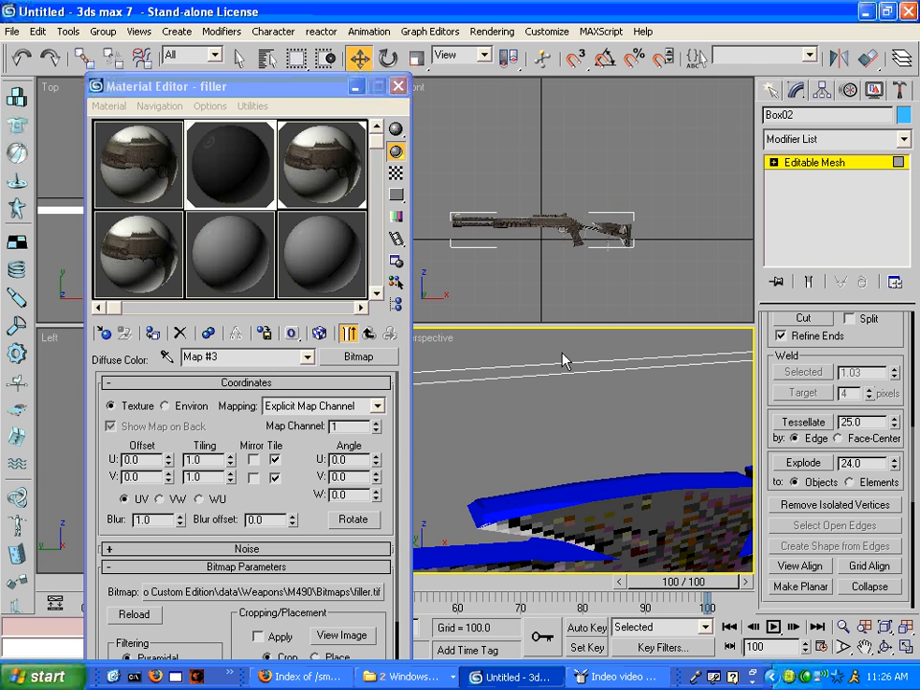
pyautogui.click(319, 333)
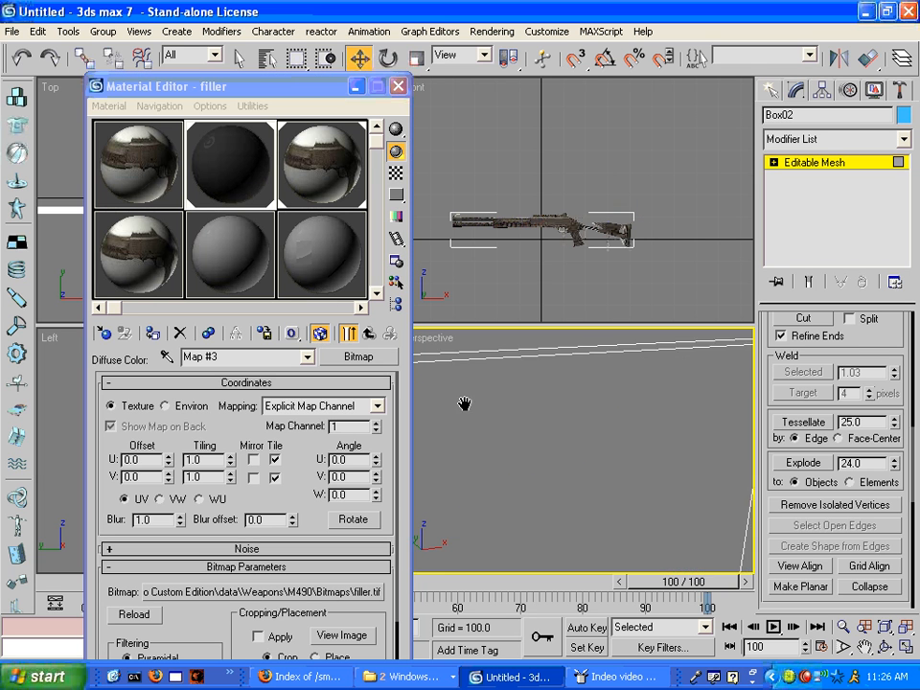
# Test-render close and wider Perspective views of the stock, grip and receiver to check how the filler texture covers the edges.
pyautogui.scroll(4, 430, 370)
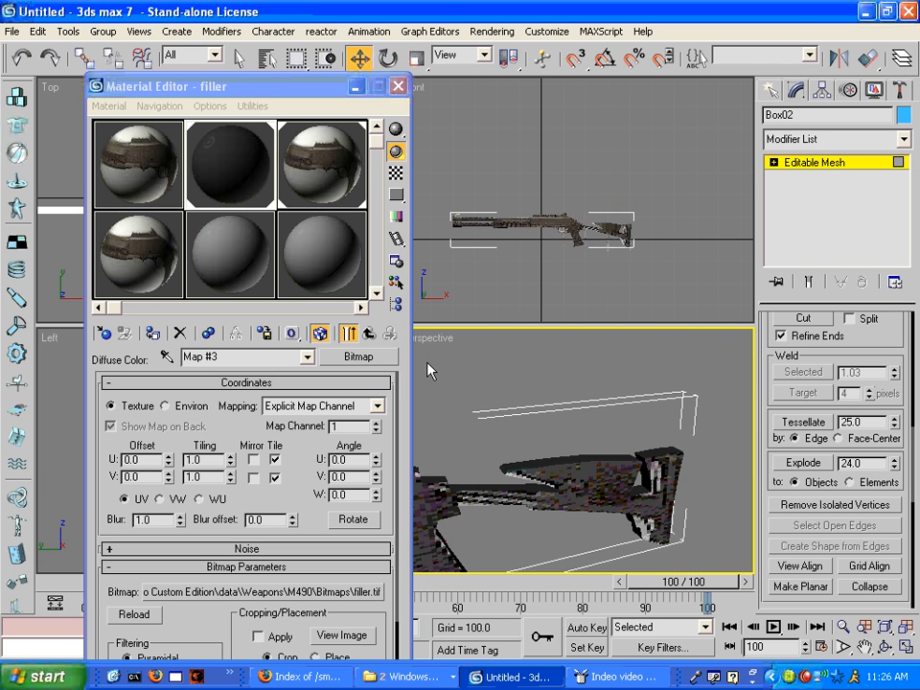
pyautogui.scroll(-4, 430, 370)
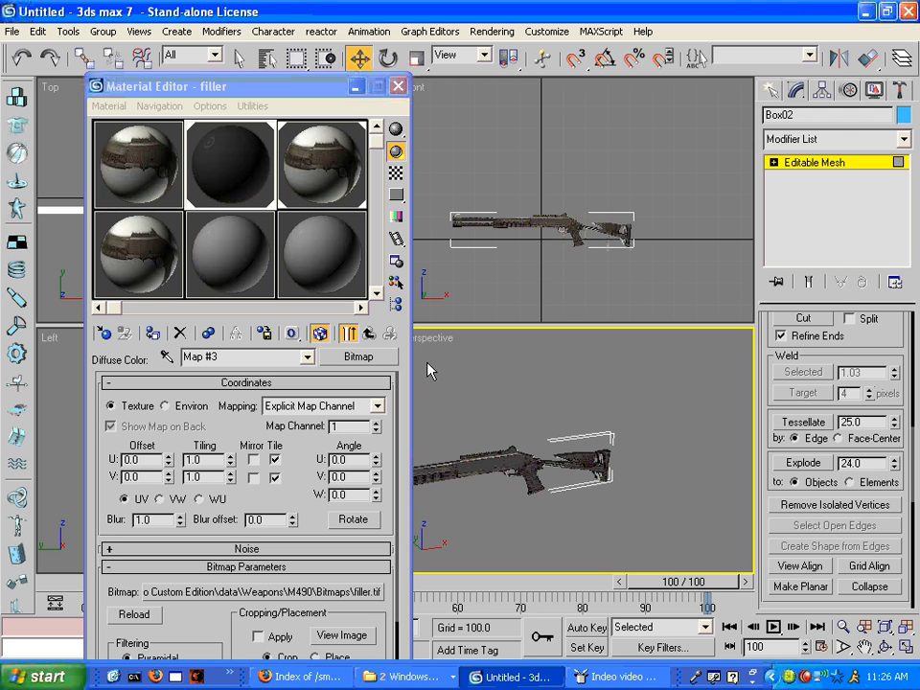
pyautogui.scroll(5, 430, 370)
pyautogui.hotkey('shift', 'q')
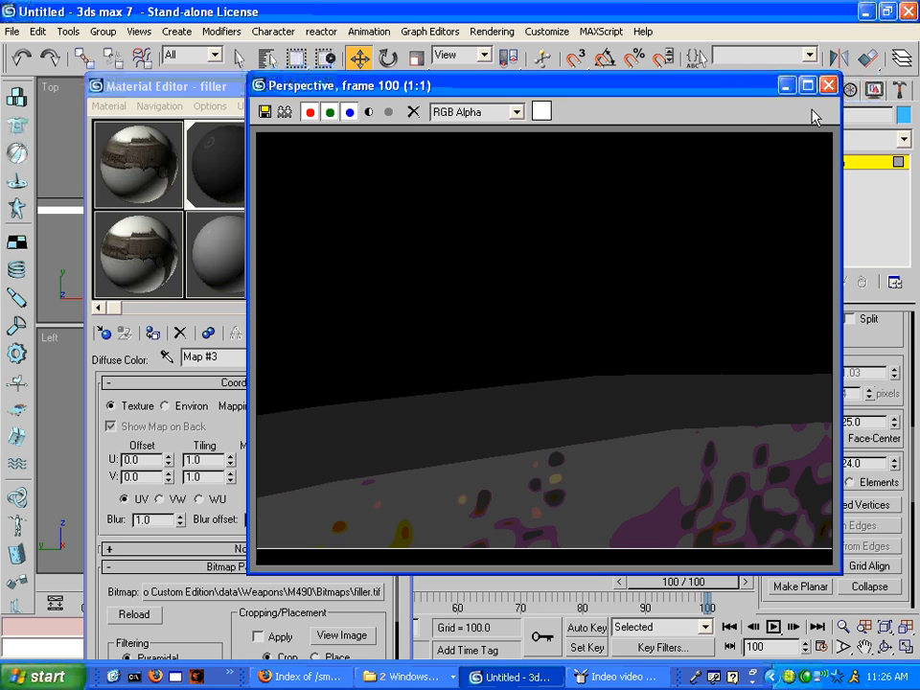
pyautogui.click(829, 85)
pyautogui.moveTo(671, 430); pyautogui.dragTo(622, 420, button='middle')
pyautogui.hotkey('shift', 'q')
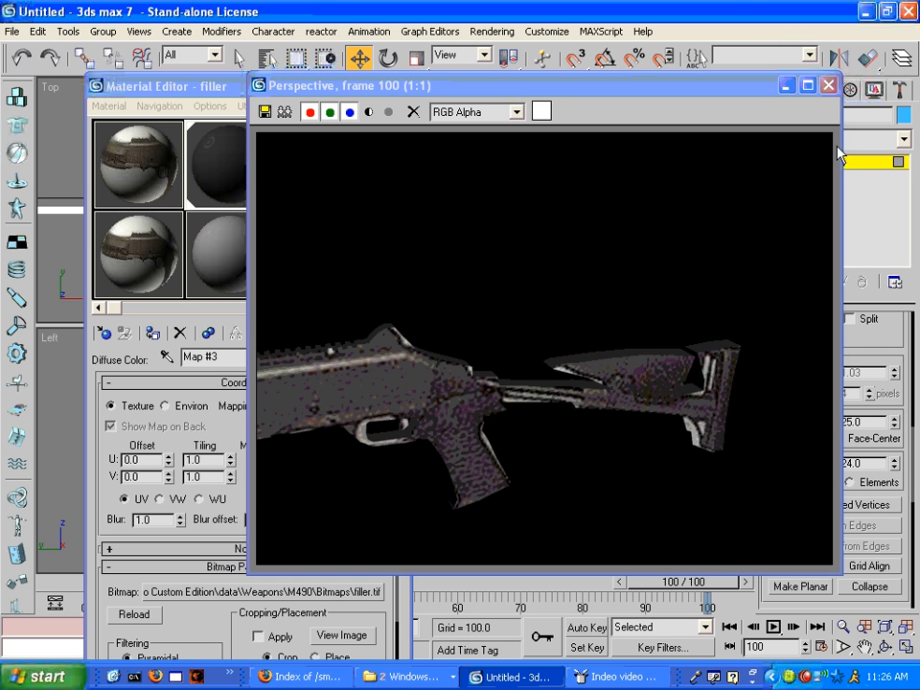
pyautogui.click(830, 85)
pyautogui.moveTo(700, 429); pyautogui.dragTo(557, 385, button='middle')
pyautogui.scroll(2, 556, 385)
pyautogui.hotkey('shift', 'q')
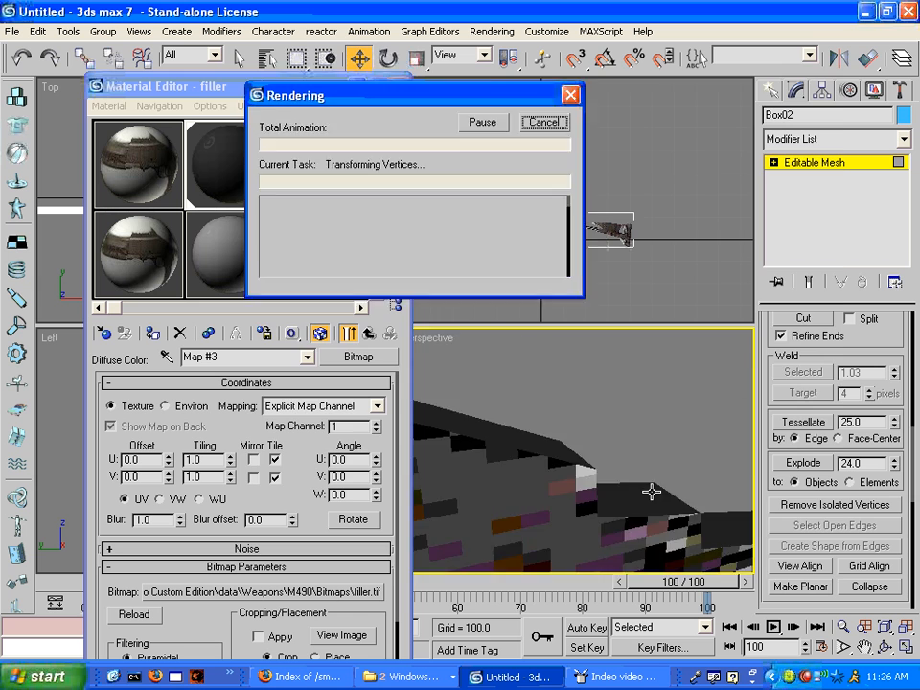
pyautogui.click(829, 85)
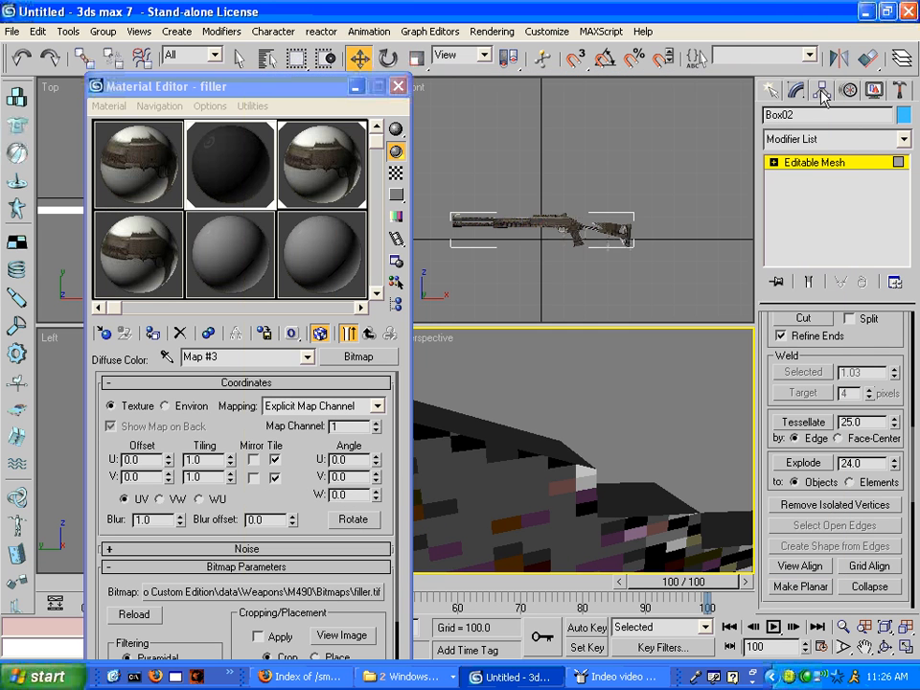
# Select the filler material sample and apply it to the badly mapped face at the rear top of the receiver, then deselect the face.
pyautogui.click(203, 174)
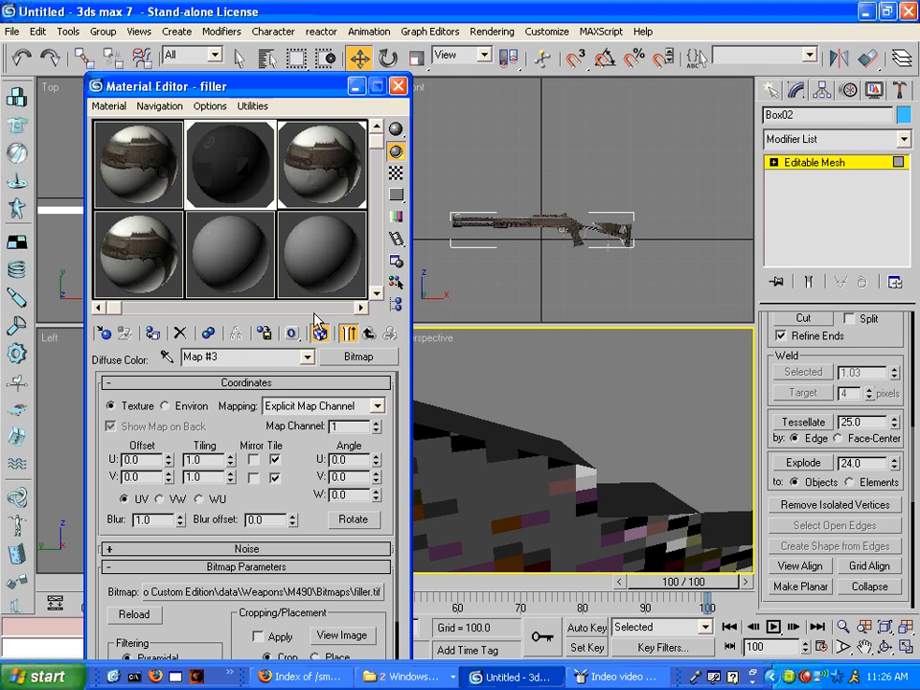
pyautogui.click(511, 489)
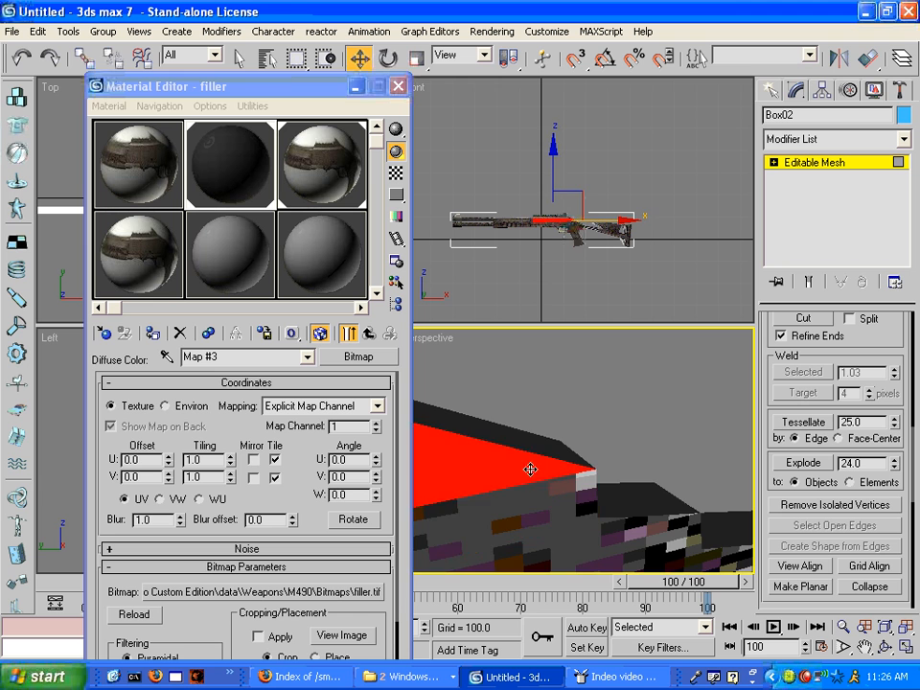
pyautogui.scroll(-5, 530, 470)
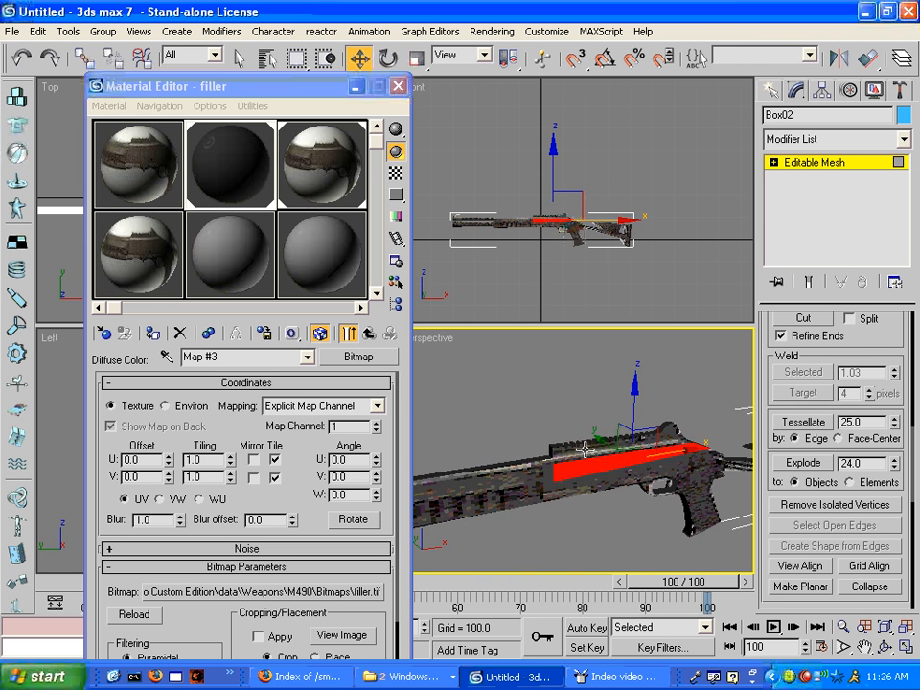
pyautogui.moveTo(585, 449); pyautogui.dragTo(611, 478, button='middle')
pyautogui.scroll(5, 484, 453)
pyautogui.scroll(3, 611, 478)
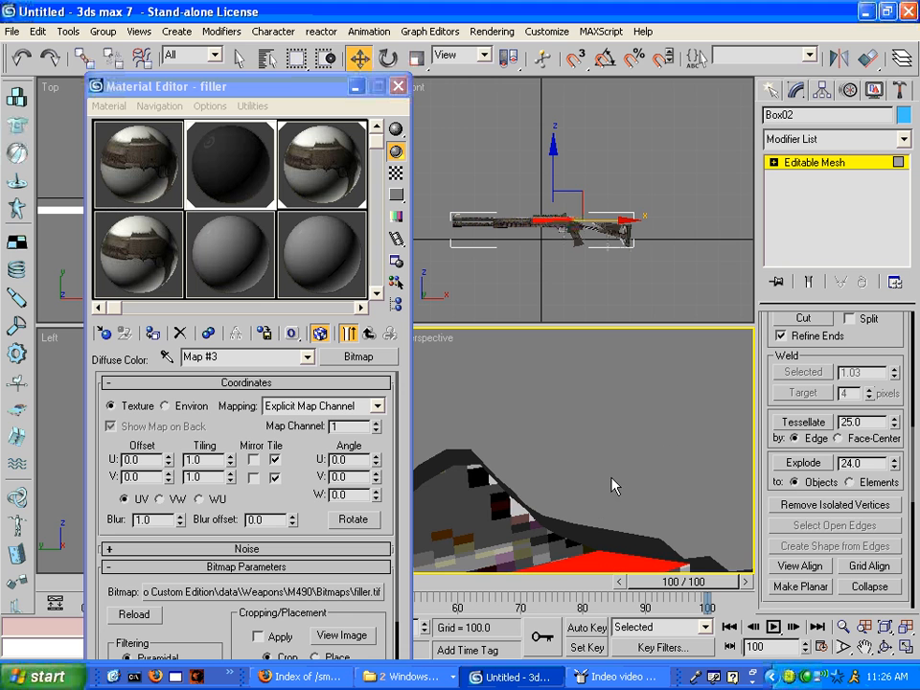
pyautogui.click(491, 501)
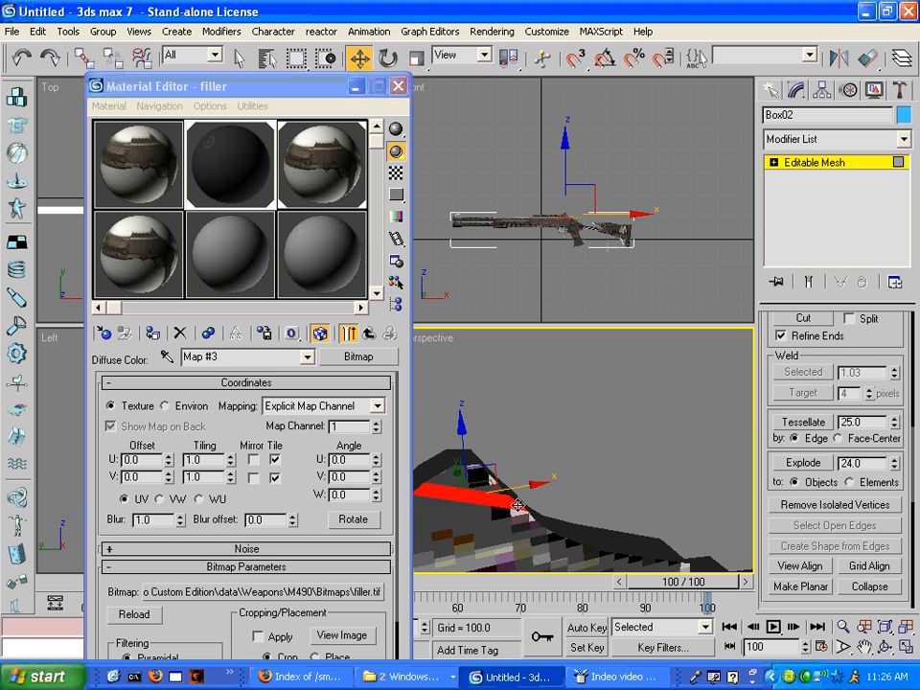
pyautogui.click(487, 476)
pyautogui.press('F3')
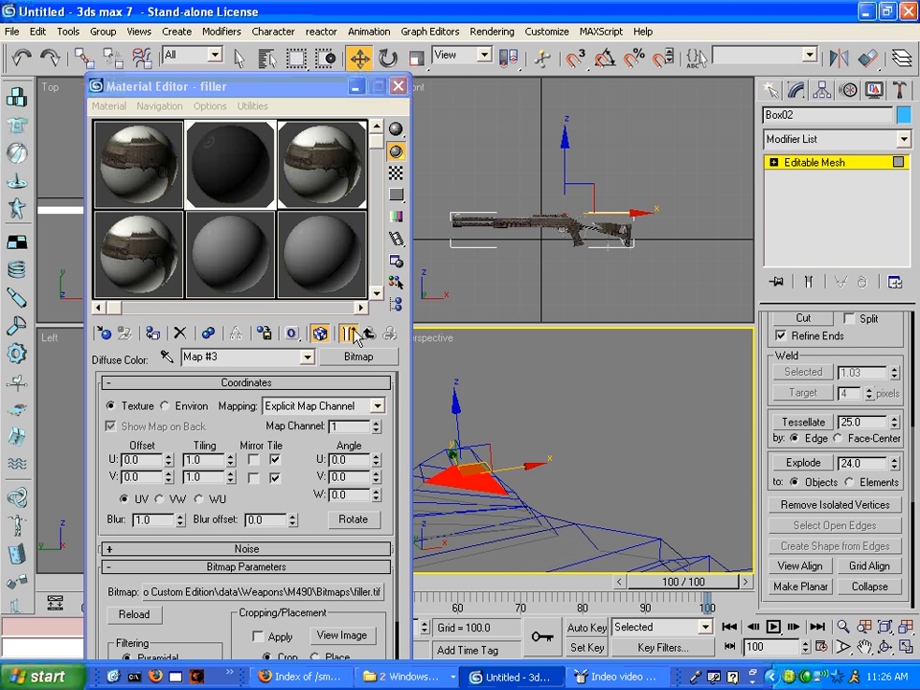
pyautogui.click(581, 471)
pyautogui.press('F3')
pyautogui.moveTo(581, 471)
pyautogui.mouseDown(button='middle')
pyautogui.moveTo(491, 449)
pyautogui.moveTo(474, 465)
pyautogui.mouseUp(button='middle')
pyautogui.moveTo(716, 466); pyautogui.dragTo(630, 458, button='middle')
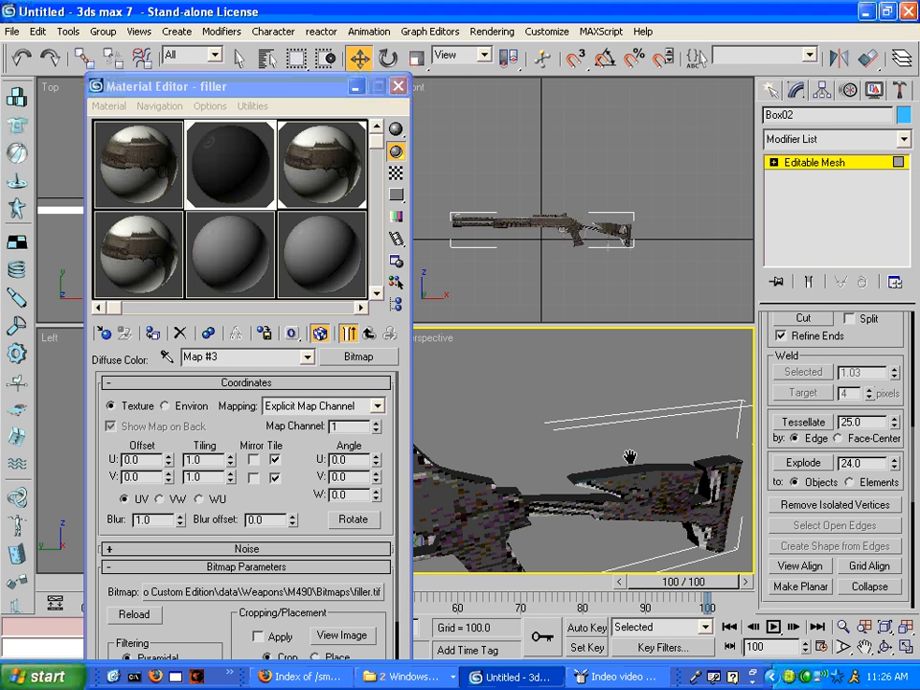
pyautogui.click(606, 497)
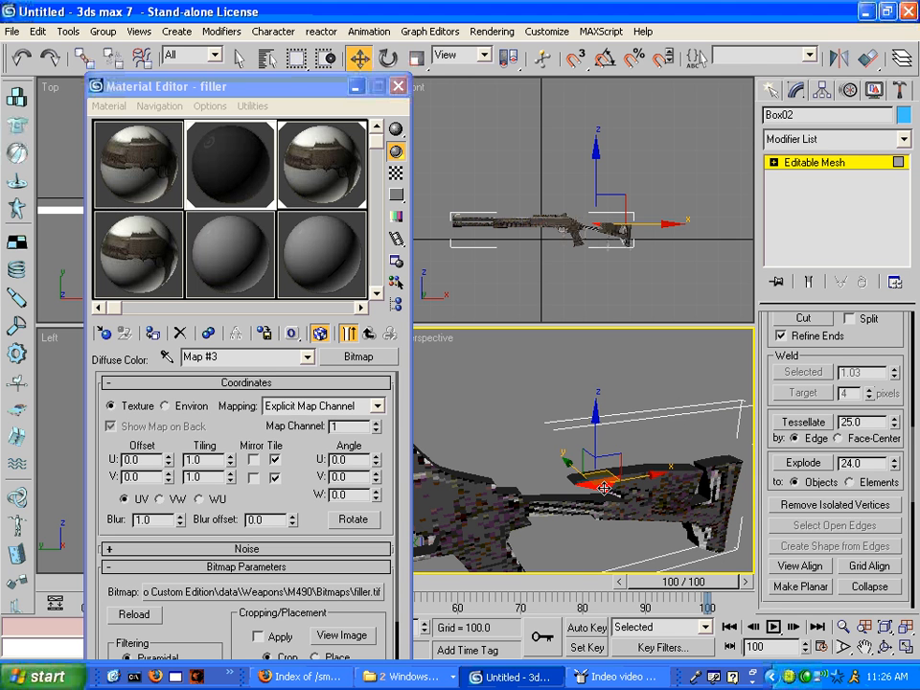
pyautogui.click(619, 495)
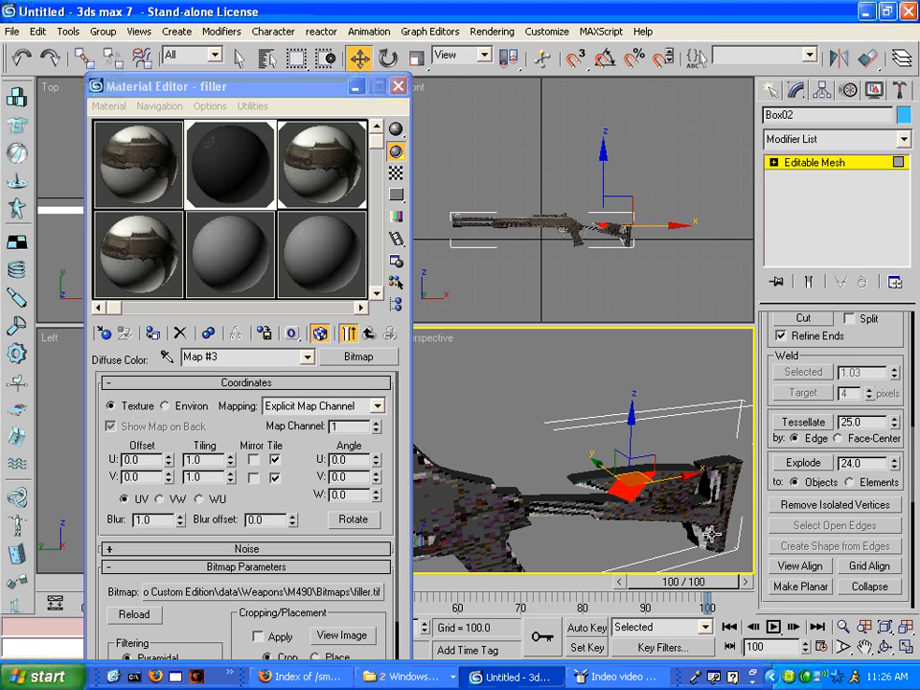
pyautogui.click(678, 565)
# Apply the filler material to the badly mapped faces around the lower tip of the stock's butt plate.
pyautogui.moveTo(669, 532); pyautogui.dragTo(544, 467, button='middle')
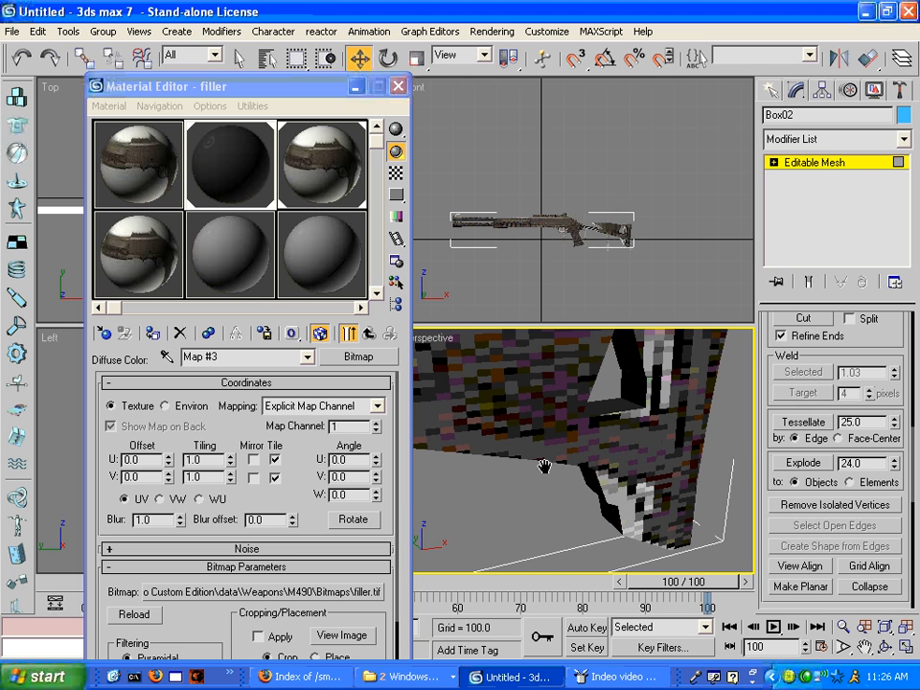
pyautogui.click(619, 479)
pyautogui.click(607, 488)
pyautogui.click(623, 503)
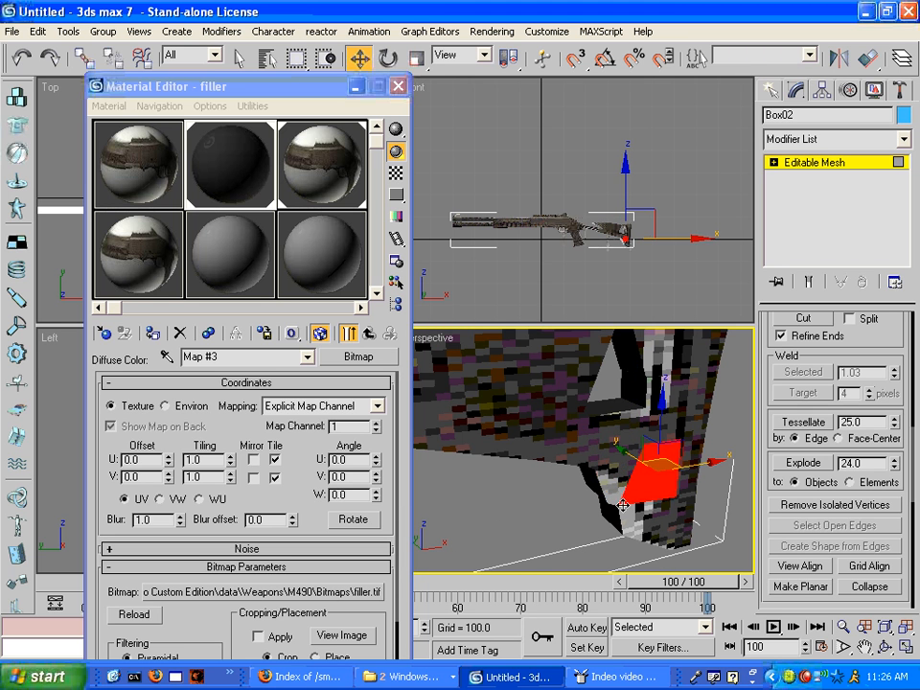
pyautogui.click(643, 528)
pyautogui.press('F3')
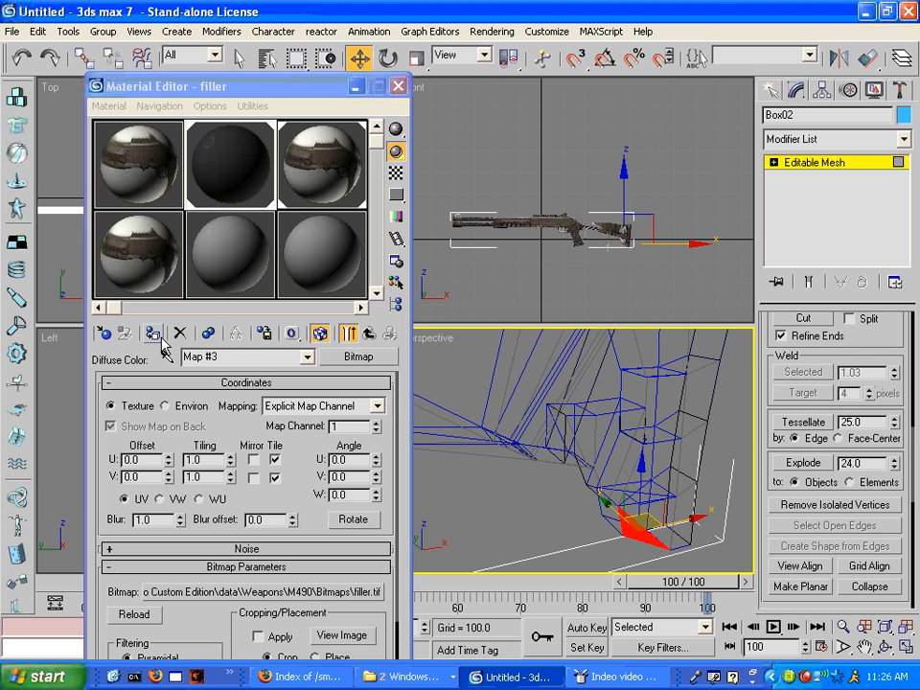
pyautogui.press('F3')
pyautogui.press('F3')
pyautogui.press('F3')
pyautogui.click(617, 499)
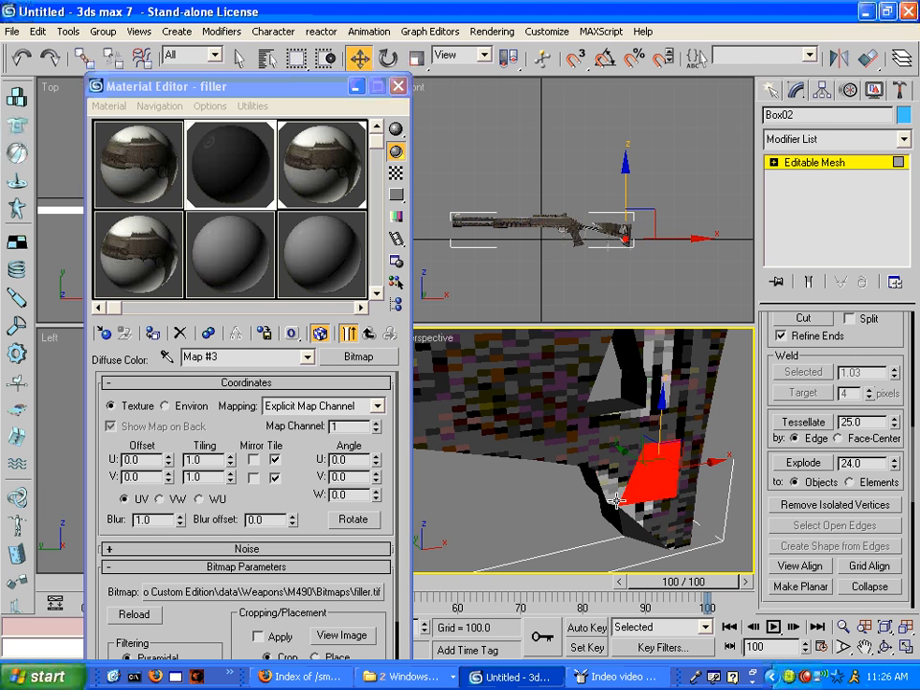
pyautogui.click(629, 510)
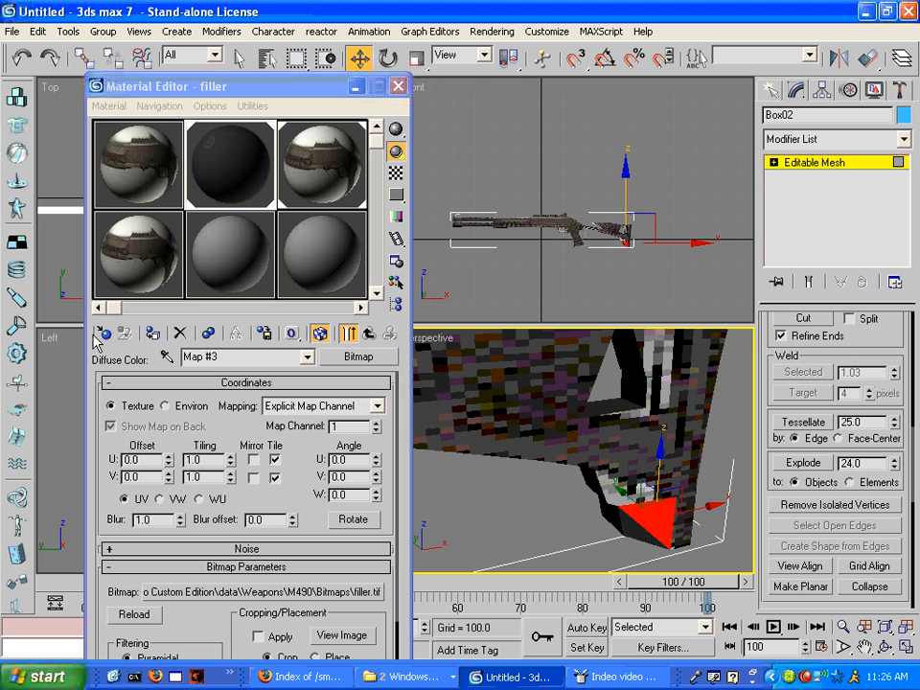
# Apply the filler material to the side faces and narrow strip just above the butt plate's lower tip.
pyautogui.click(607, 487)
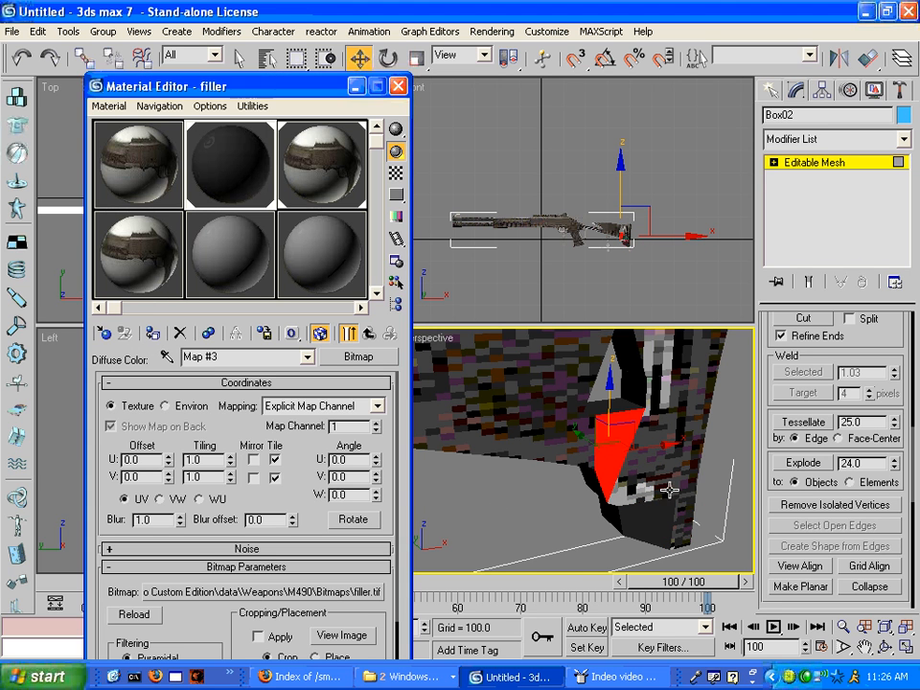
pyautogui.click(664, 489)
pyautogui.click(152, 334)
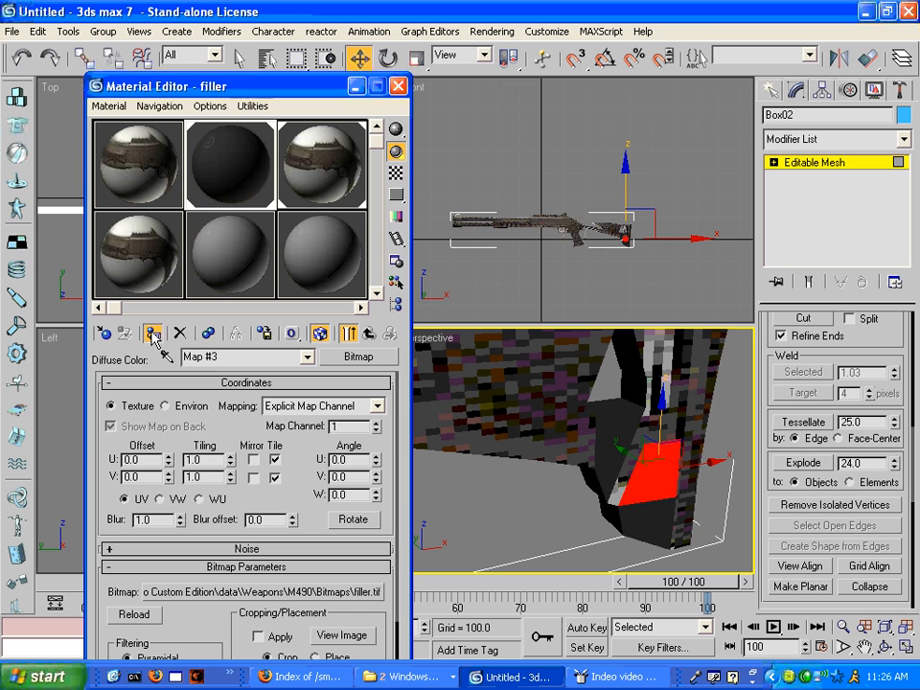
pyautogui.click(627, 471)
pyautogui.press('F3')
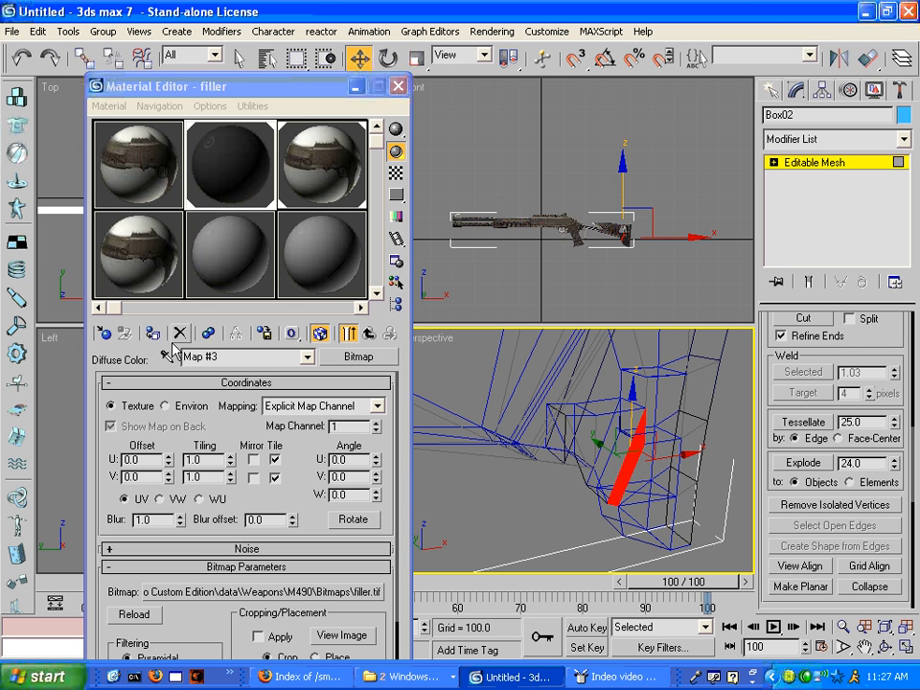
pyautogui.press('F3')
pyautogui.press('F3')
pyautogui.press('F3')
# Apply the filler material to the butt plate's middle side face and to the lowest face of its rear edge.
pyautogui.click(648, 404)
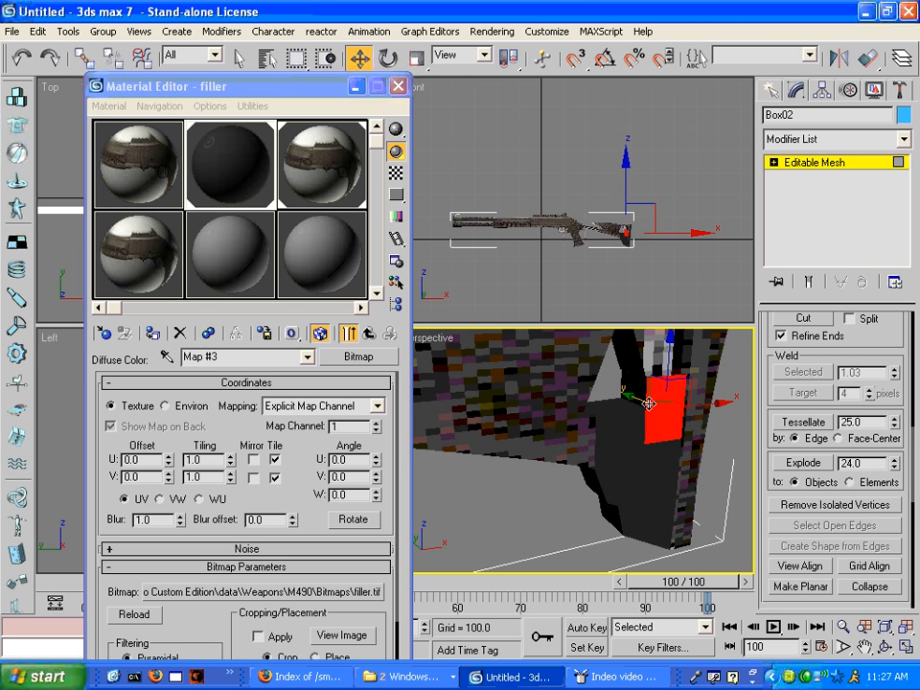
pyautogui.press('F3')
pyautogui.click(152, 334)
pyautogui.press('F3')
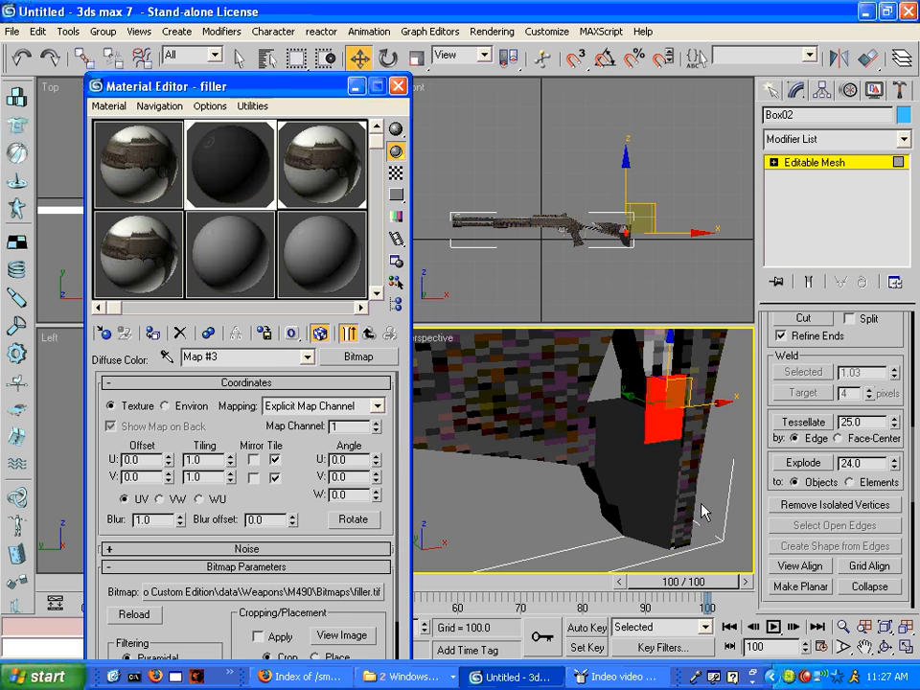
pyautogui.click(680, 523)
pyautogui.press('F3')
pyautogui.click(153, 333)
pyautogui.press('F3')
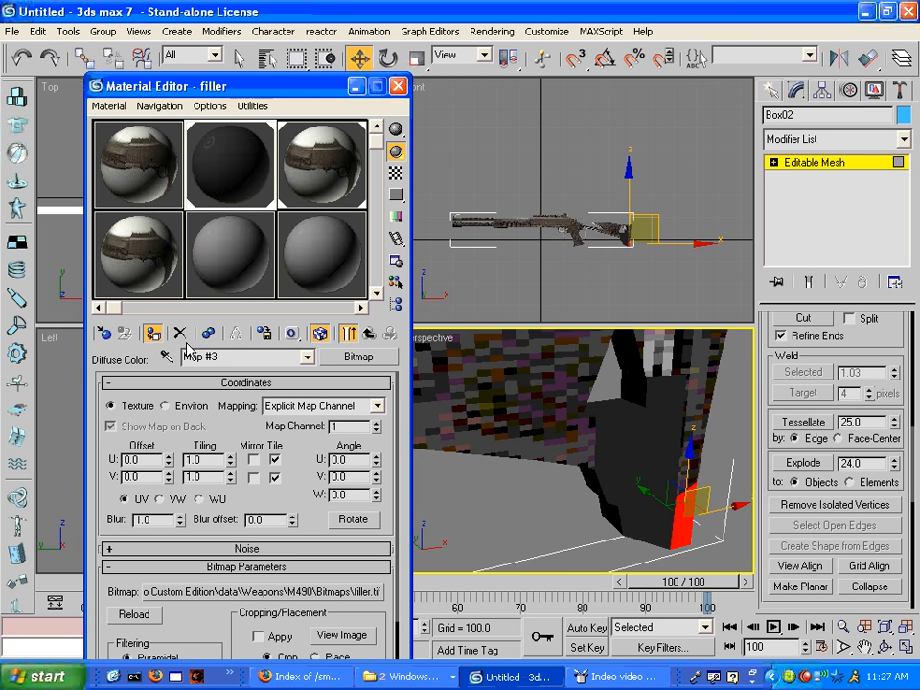
# Apply the filler material to the next two faces up the rear edge of the butt plate.
pyautogui.press('F3')
pyautogui.press('F3')
pyautogui.moveTo(691, 446); pyautogui.dragTo(670, 400)
pyautogui.moveTo(671, 401); pyautogui.dragTo(659, 457, button='middle')
pyautogui.click(152, 335)
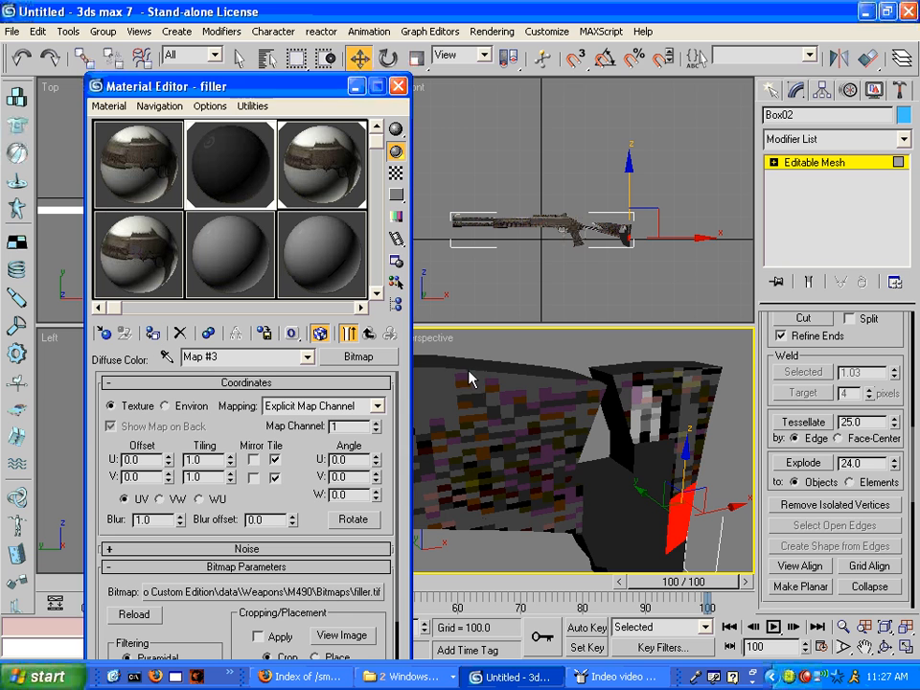
pyautogui.press('F3')
pyautogui.press('F3')
pyautogui.click(683, 462)
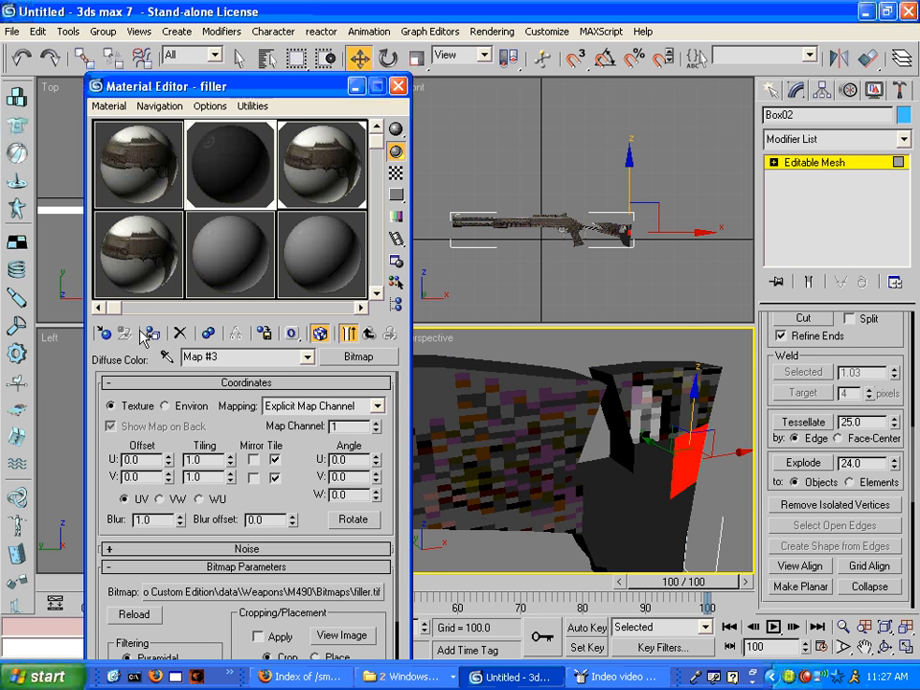
pyautogui.press('F3')
# Apply the filler material to the butt plate's upper side face and the topmost face of its rear edge.
pyautogui.click(640, 423)
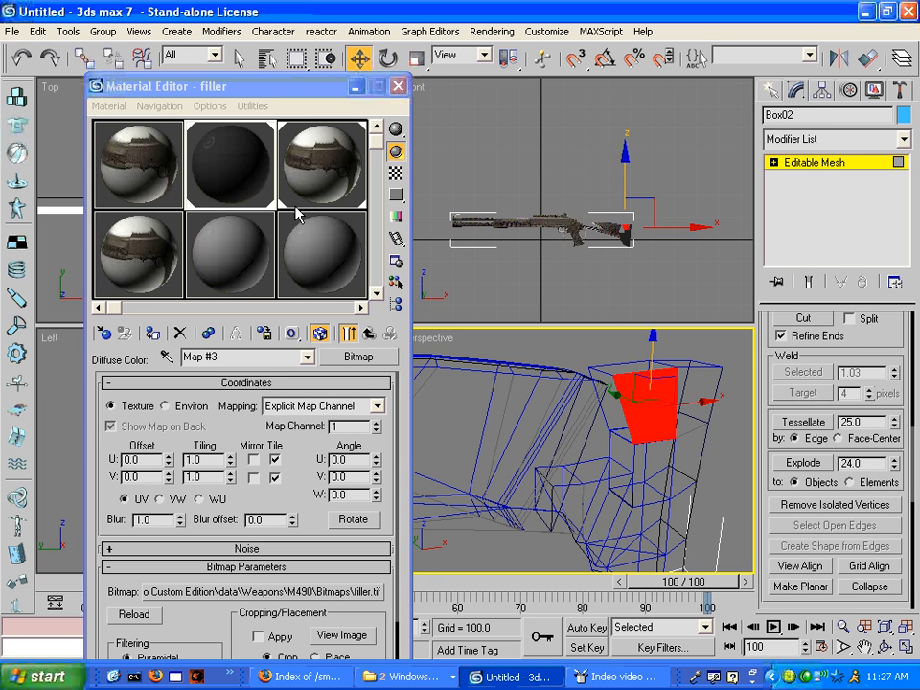
pyautogui.click(153, 335)
pyautogui.press('F3')
pyautogui.press('F3')
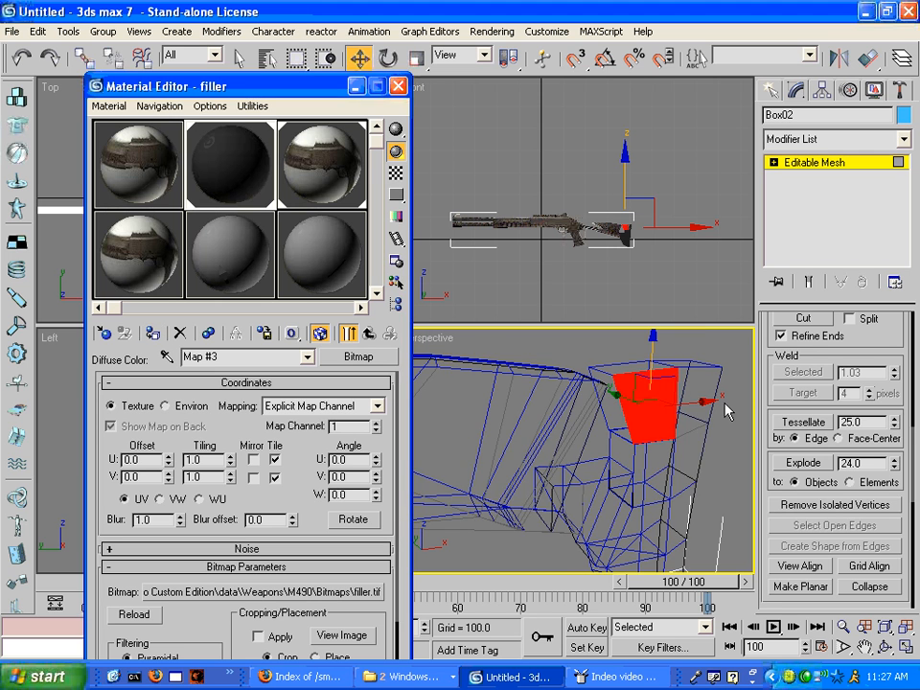
pyautogui.click(692, 397)
pyautogui.press('F3')
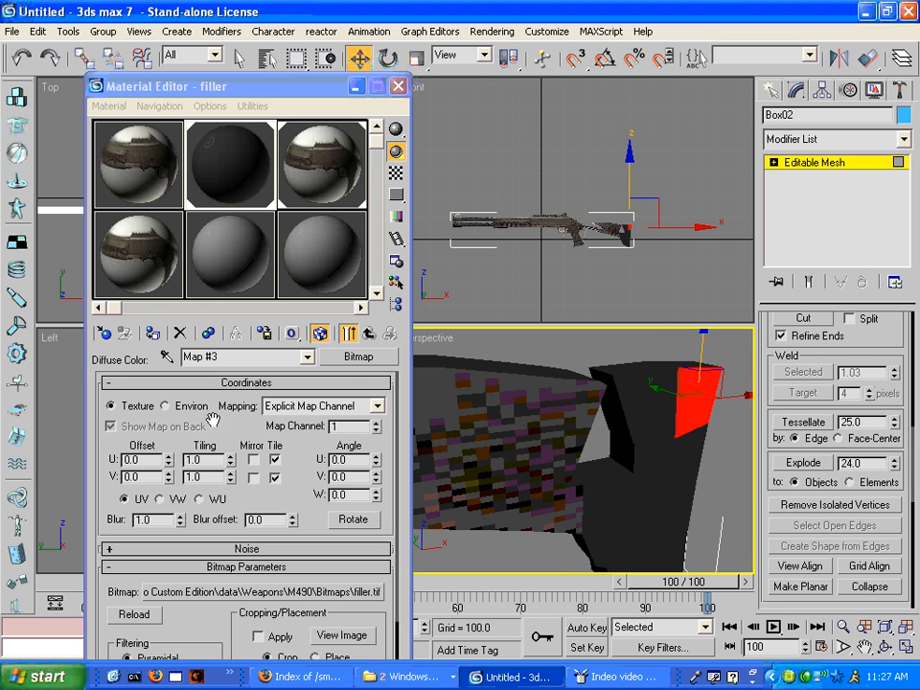
pyautogui.click(161, 334)
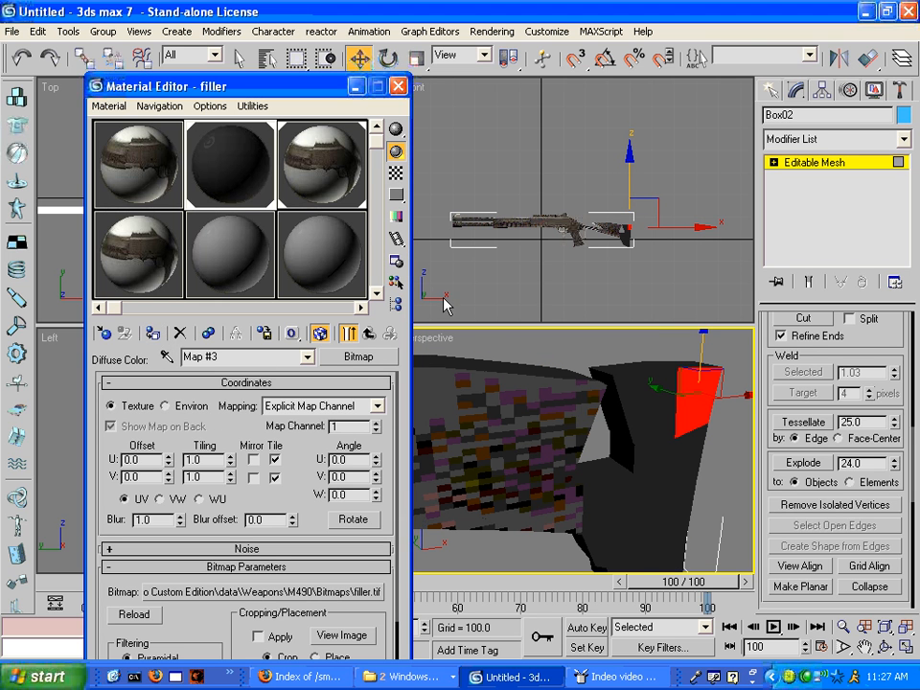
pyautogui.click(489, 331)
# Select the outer side faces along the front and underside of the trigger guard, apply the filler material and deselect them.
pyautogui.scroll(-4, 519, 376)
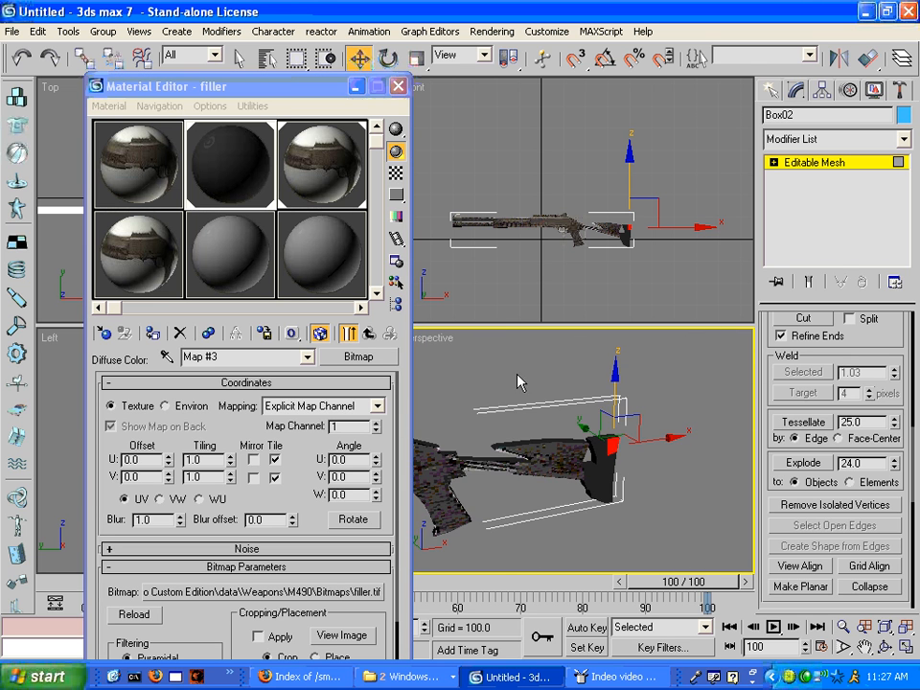
pyautogui.moveTo(518, 380)
pyautogui.mouseDown(button='middle')
pyautogui.moveTo(514, 442)
pyautogui.moveTo(631, 414)
pyautogui.moveTo(622, 454)
pyautogui.moveTo(544, 468)
pyautogui.mouseUp(button='middle')
pyautogui.scroll(3, 631, 415)
pyautogui.scroll(3, 544, 468)
pyautogui.click(472, 450)
pyautogui.press('F3')
pyautogui.press('F3')
pyautogui.keyDown('ctrl'); pyautogui.click(455, 437); pyautogui.keyUp('ctrl')
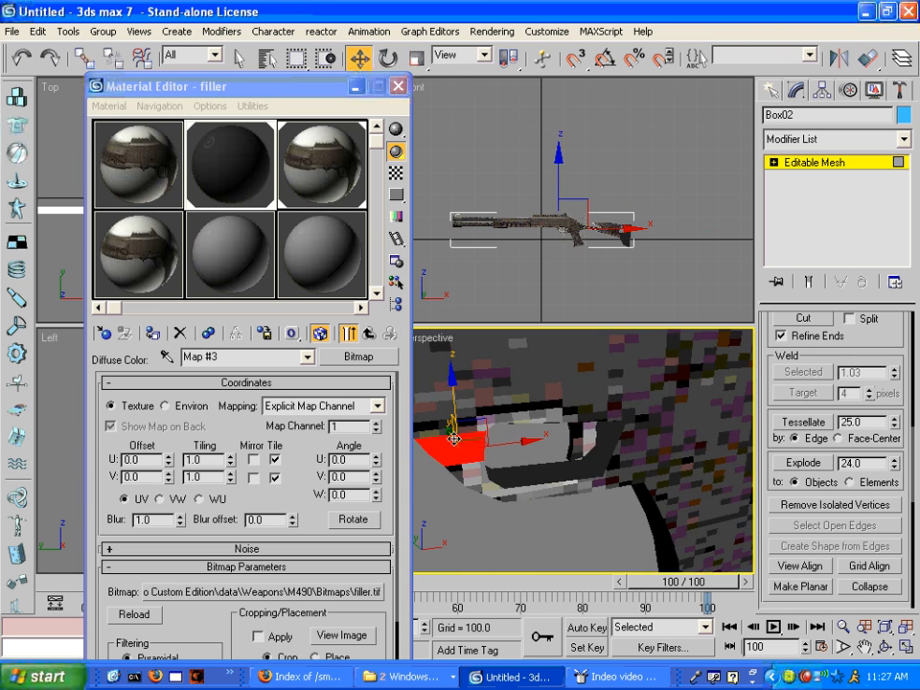
pyautogui.keyDown('ctrl'); pyautogui.click(461, 469); pyautogui.keyUp('ctrl')
pyautogui.keyDown('ctrl'); pyautogui.click(540, 494); pyautogui.keyUp('ctrl')
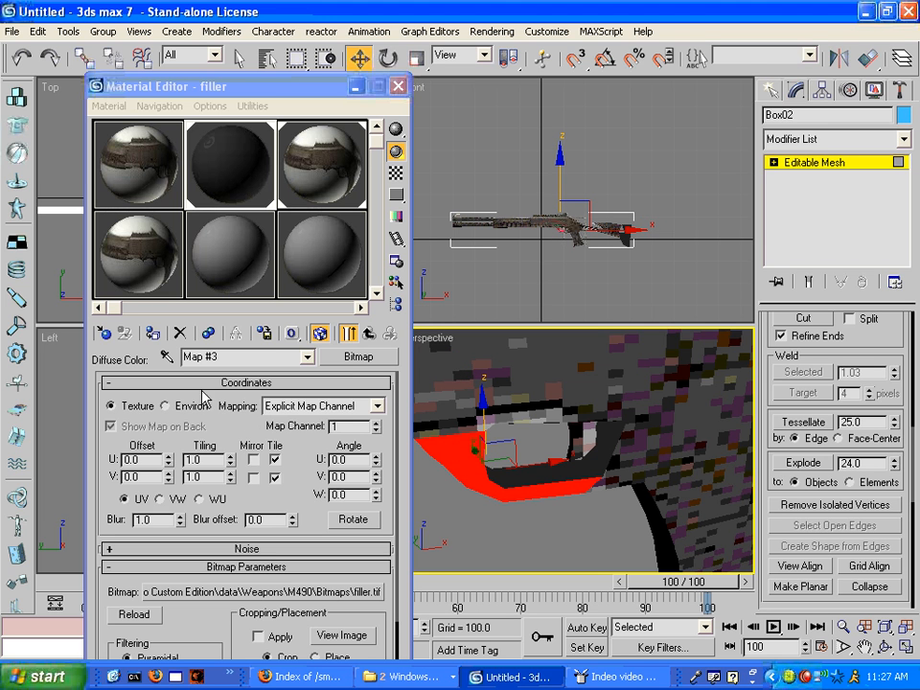
pyautogui.click(154, 334)
pyautogui.click(588, 548)
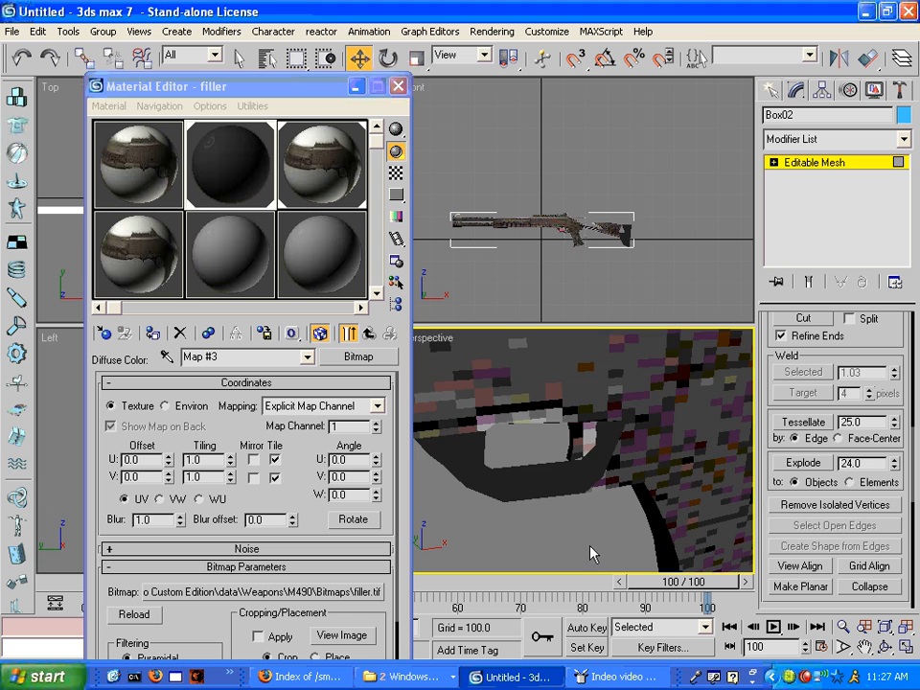
# Apply the filler material to the speckled faces at the rear of the trigger guard opening.
pyautogui.moveTo(590, 547); pyautogui.dragTo(579, 545, button='middle')
pyautogui.scroll(3, 579, 545)
pyautogui.scroll(1, 576, 542)
pyautogui.scroll(-1, 546, 491)
pyautogui.scroll(-1, 549, 469)
pyautogui.scroll(1, 550, 469)
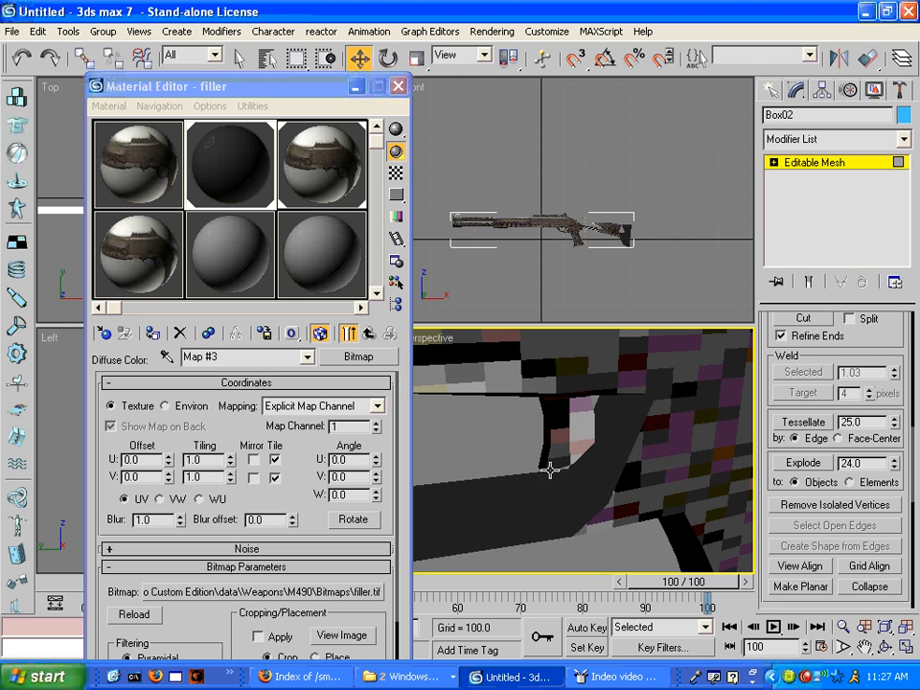
pyautogui.click(586, 403)
pyautogui.press('F3')
pyautogui.press('F3')
pyautogui.press('F3')
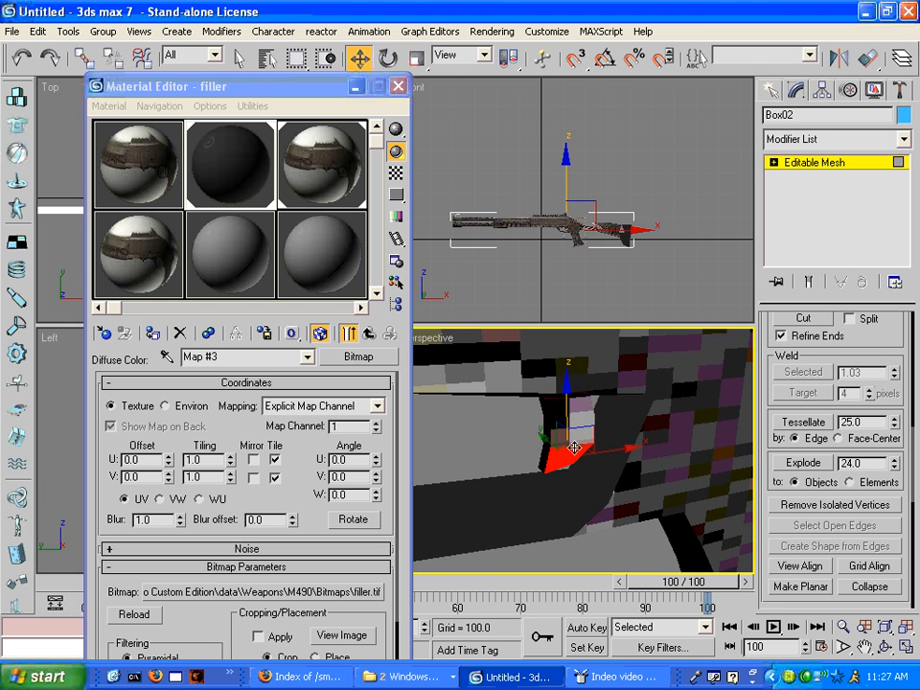
pyautogui.press('F3')
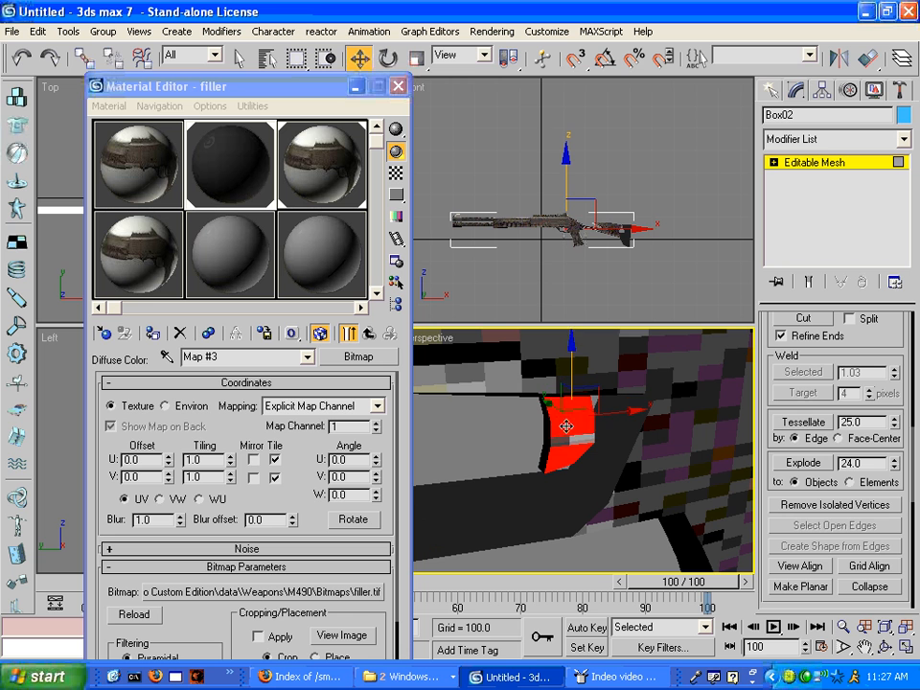
pyautogui.click(156, 334)
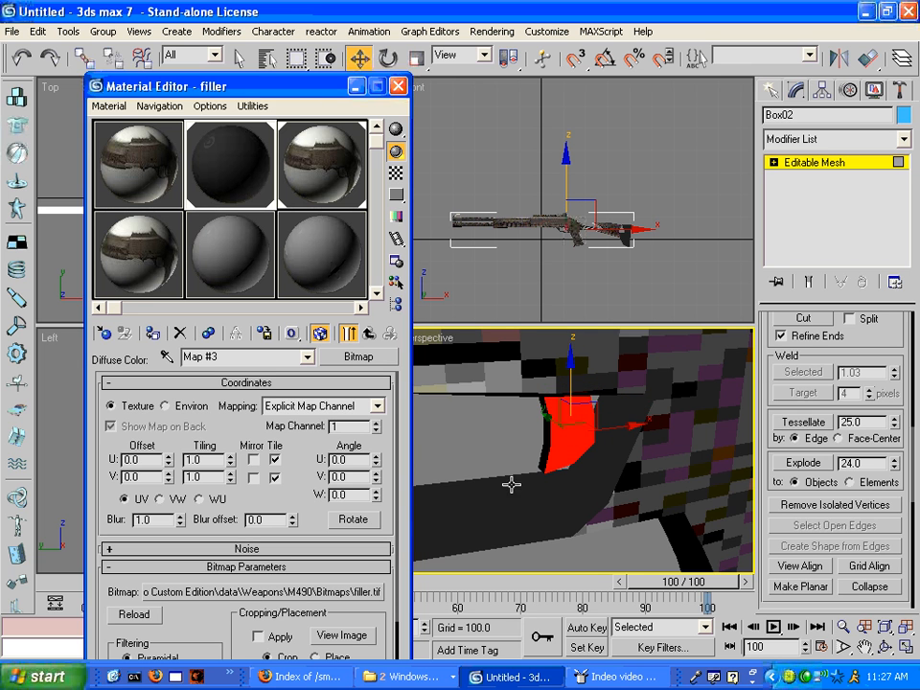
# Apply the filler material to the narrow side strip near the top of the upper barrel where it meets the handguard and deselect it.
pyautogui.middleClick(504, 474)
pyautogui.scroll(-5, 505, 475)
pyautogui.scroll(4, 515, 491)
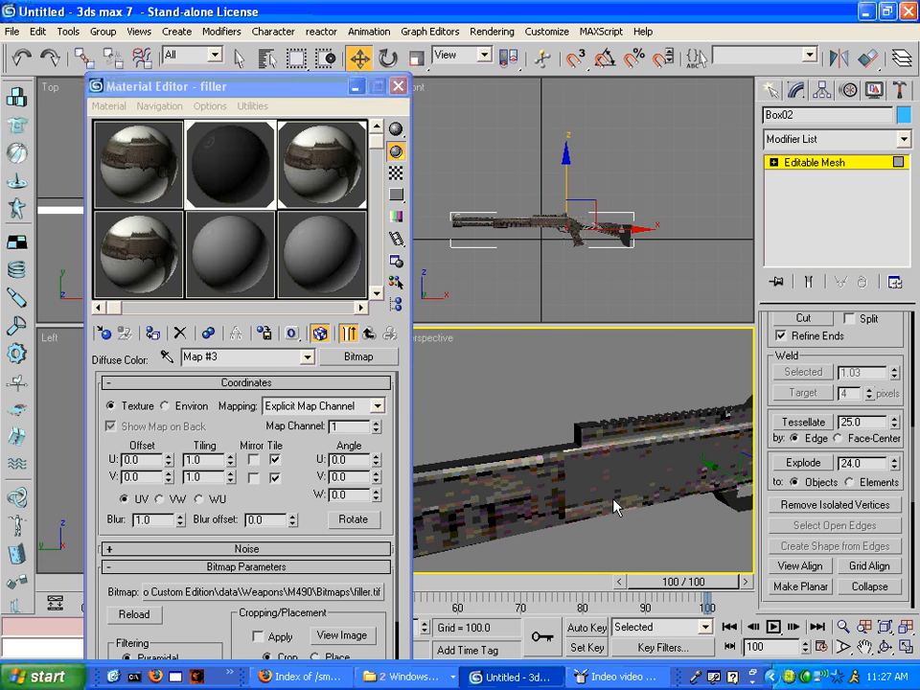
pyautogui.scroll(-4, 611, 503)
pyautogui.scroll(5, 592, 507)
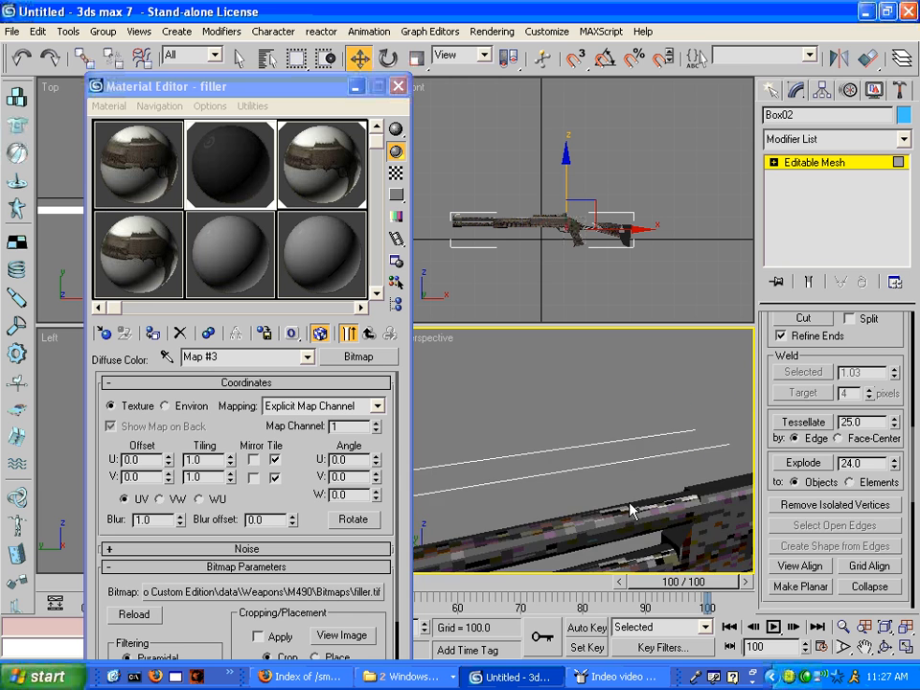
pyautogui.moveTo(633, 508); pyautogui.dragTo(579, 484, button='middle')
pyautogui.click(617, 410)
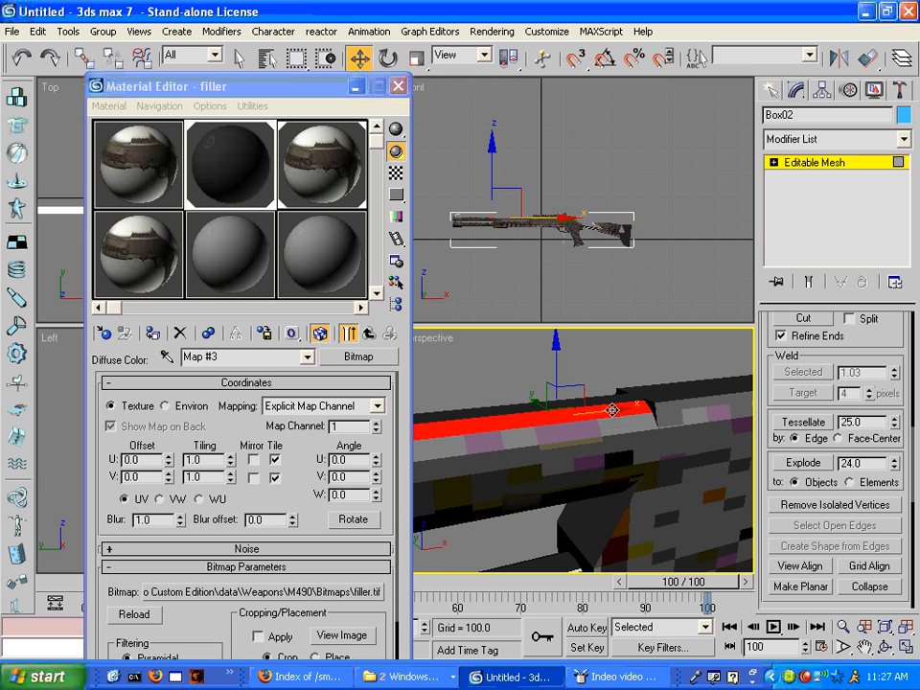
pyautogui.click(152, 334)
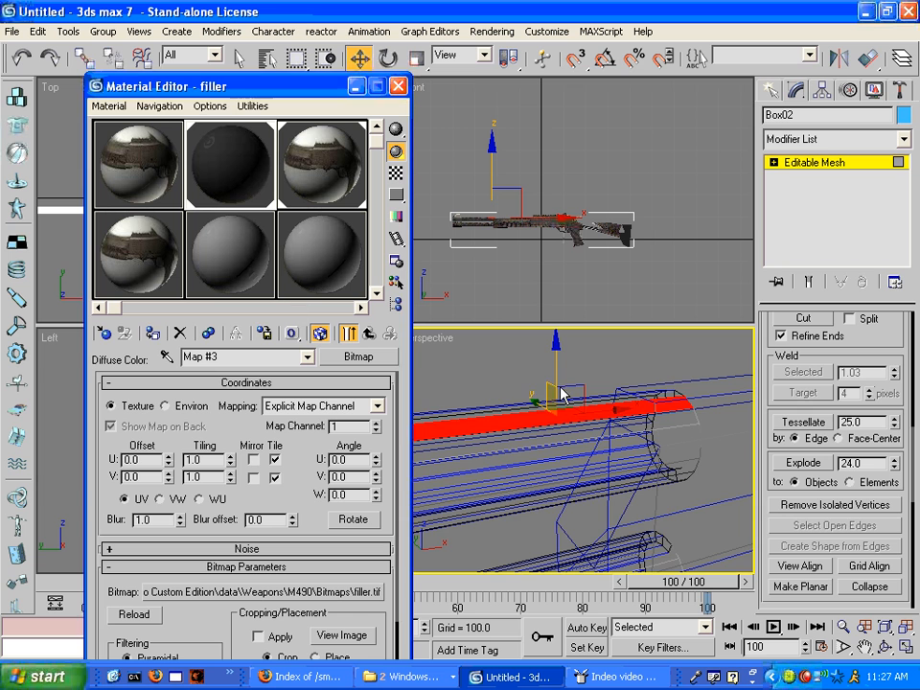
pyautogui.click(532, 368)
# Apply the filler material to the adjoining strip farther forward along the top of the upper barrel and deselect it.
pyautogui.scroll(-3, 628, 509)
pyautogui.moveTo(628, 508); pyautogui.dragTo(650, 494, button='middle')
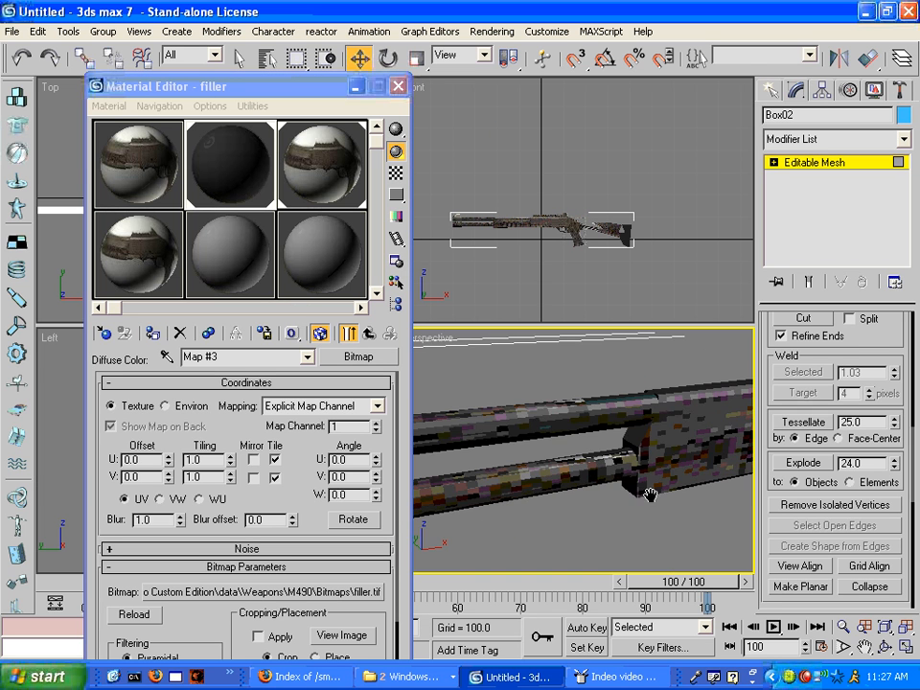
pyautogui.click(590, 430)
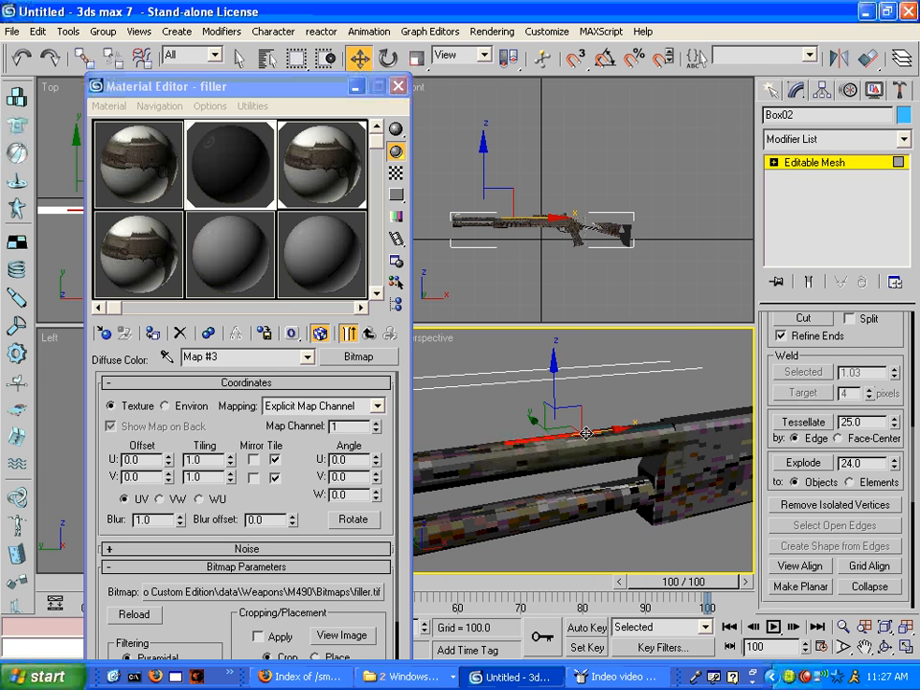
pyautogui.click(152, 332)
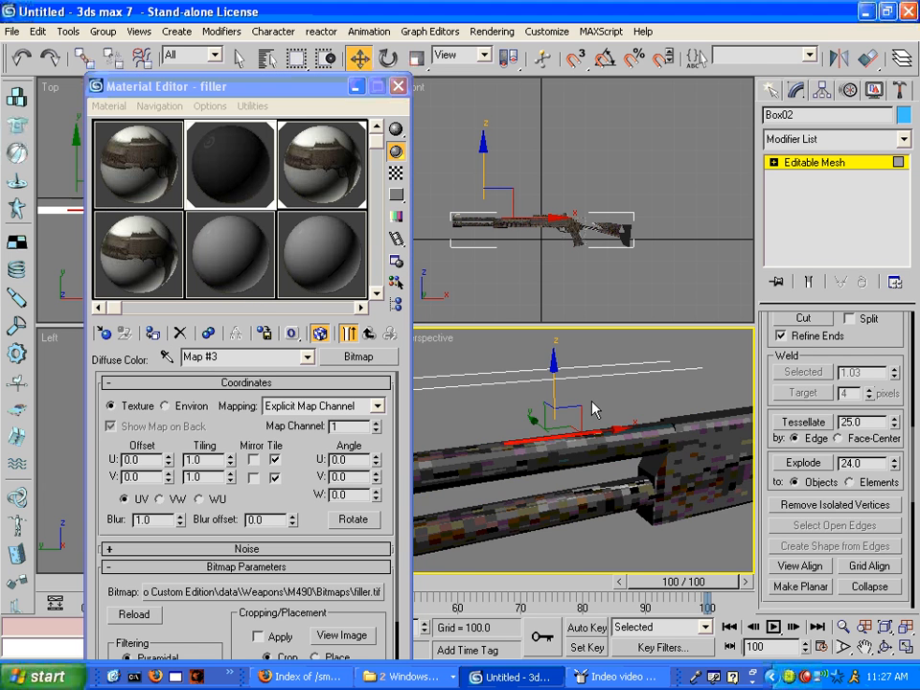
pyautogui.click(633, 538)
# Apply the filler material to the light strips along the top of the lower tube ahead of the handguard and clear the selection.
pyautogui.scroll(3, 621, 538)
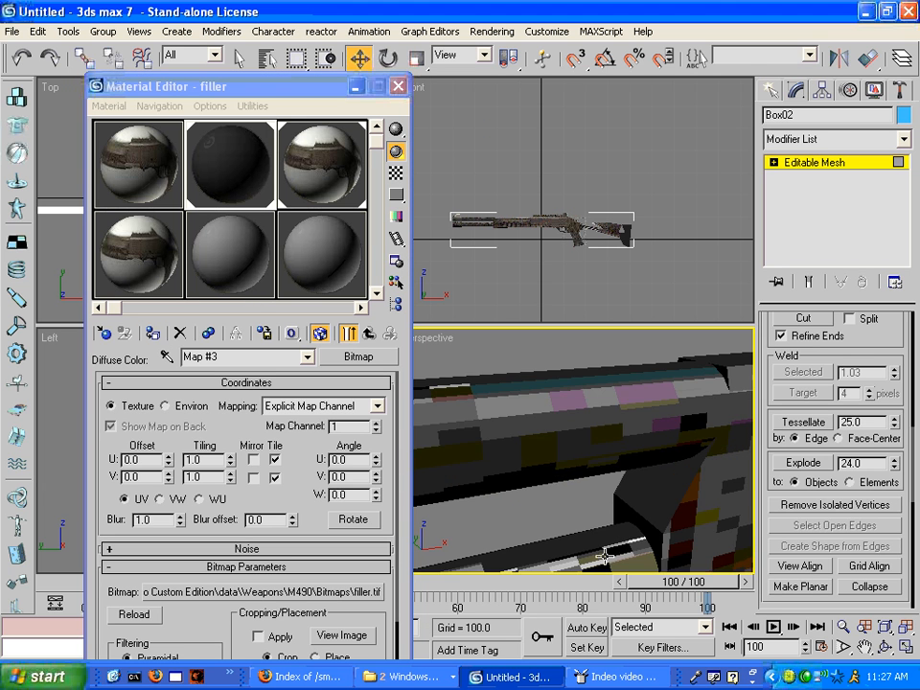
pyautogui.click(604, 556)
pyautogui.moveTo(604, 557); pyautogui.dragTo(599, 516, button='middle')
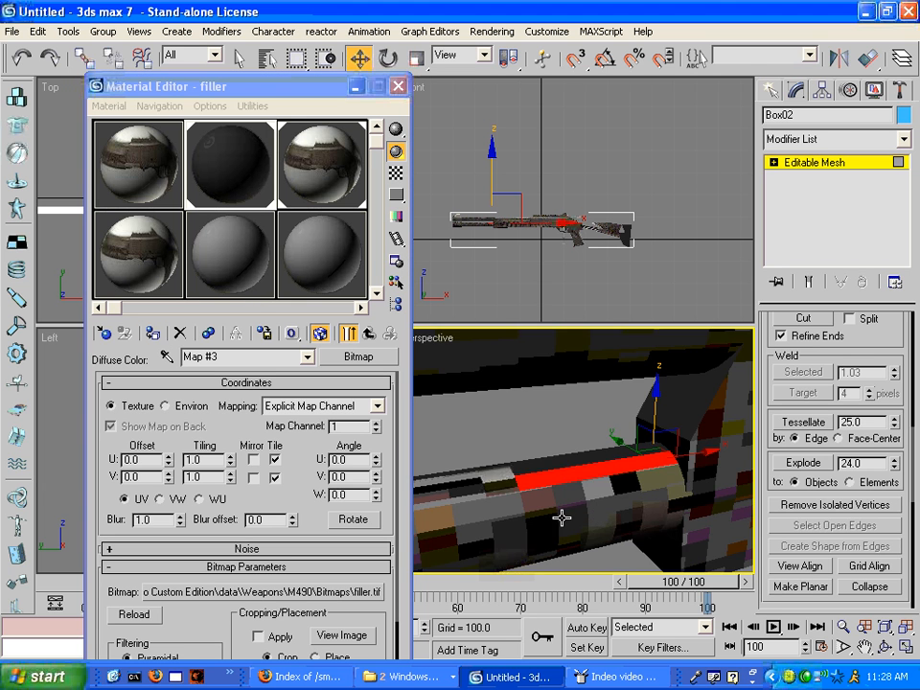
pyautogui.click(154, 333)
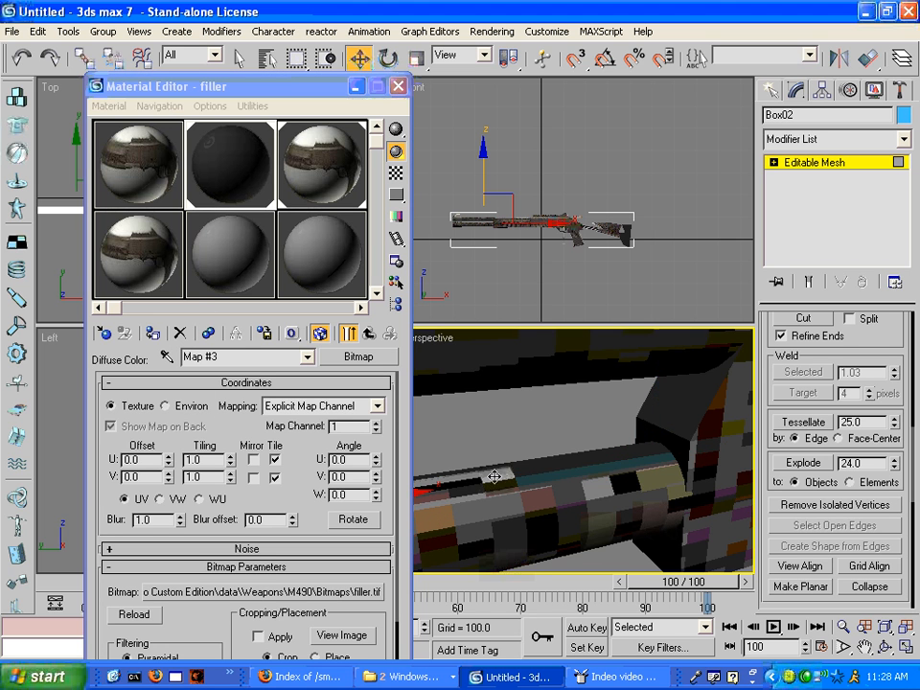
pyautogui.scroll(3, 647, 444)
pyautogui.moveTo(648, 444); pyautogui.dragTo(611, 487, button='middle')
pyautogui.scroll(-4, 601, 451)
pyautogui.scroll(3, 581, 461)
pyautogui.scroll(-2, 649, 480)
pyautogui.scroll(-3, 610, 488)
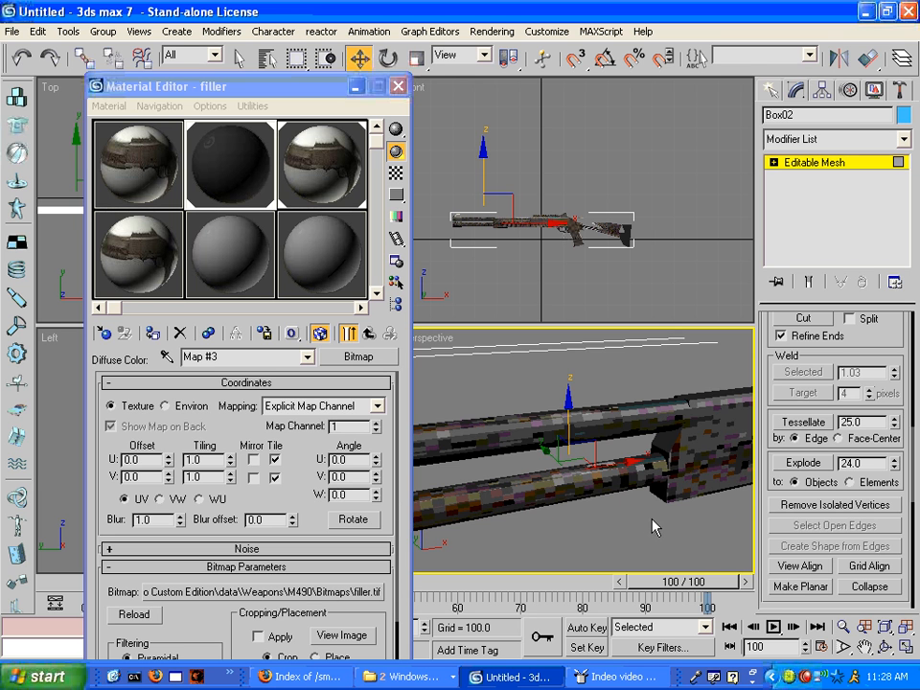
pyautogui.moveTo(652, 519); pyautogui.dragTo(660, 502, button='middle')
pyautogui.scroll(-4, 646, 519)
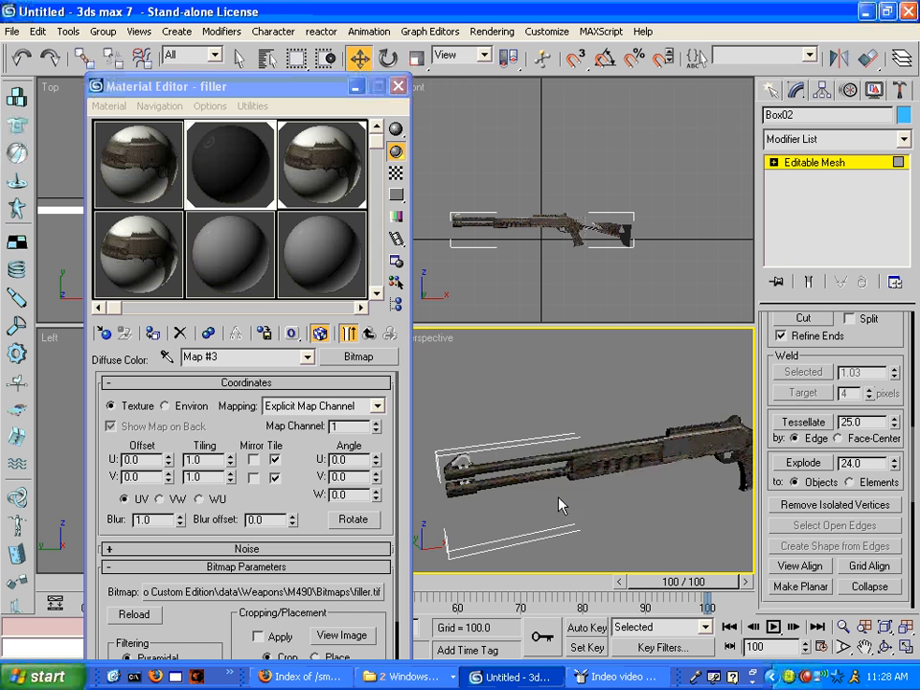
# Apply the filler material to the two light upper faces on the lower tube's thicker muzzle end and deselect them.
pyautogui.scroll(4, 566, 506)
pyautogui.scroll(-3, 590, 512)
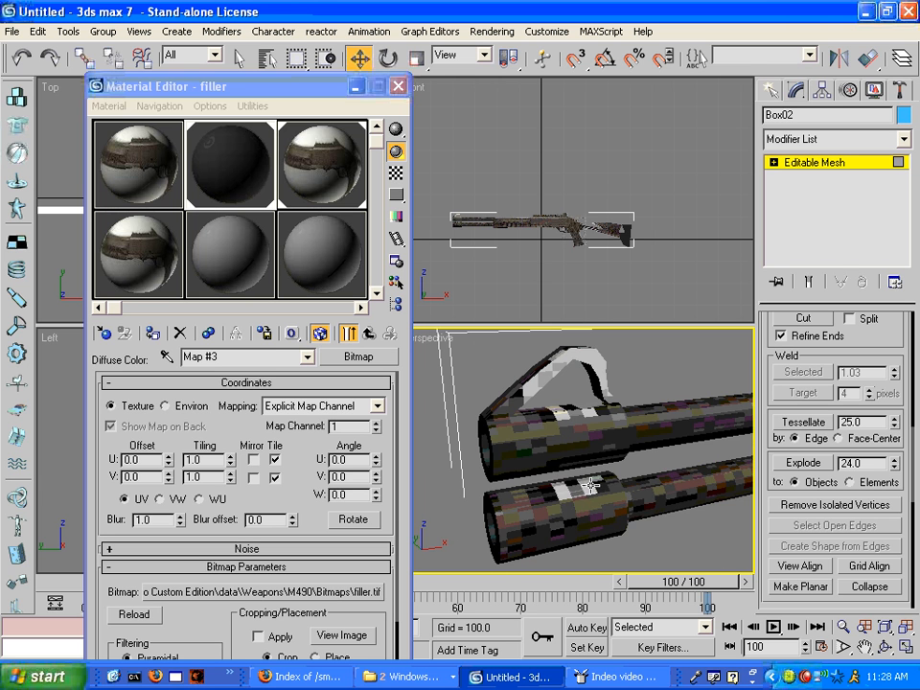
pyautogui.click(560, 495)
pyautogui.press('F3')
pyautogui.press('F3')
pyautogui.press('F3')
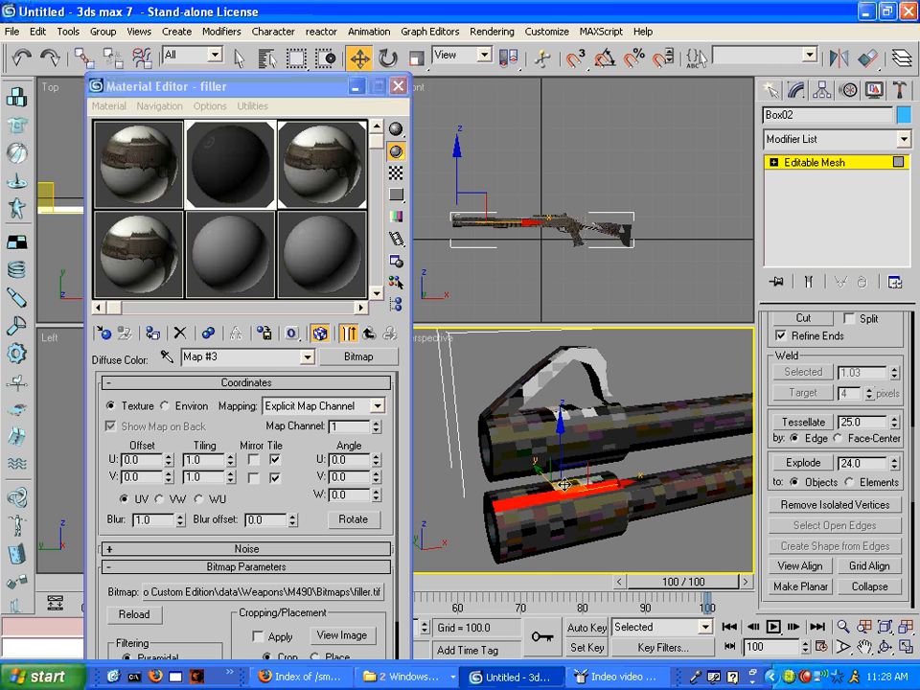
pyautogui.press('F3')
pyautogui.keyDown('ctrl'); pyautogui.click(559, 485); pyautogui.keyUp('ctrl')
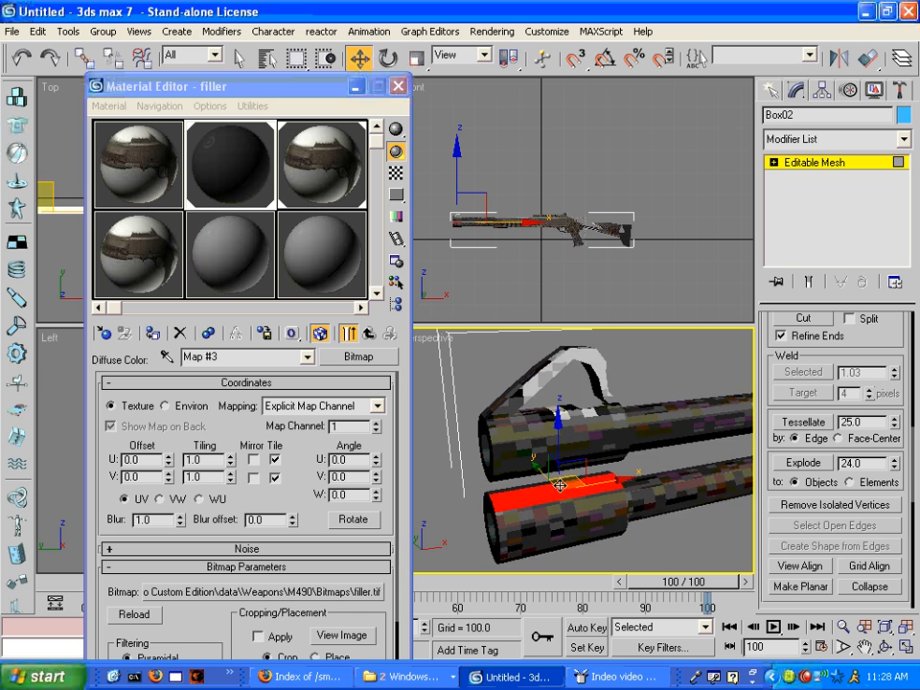
pyautogui.click(157, 335)
pyautogui.click(460, 519)
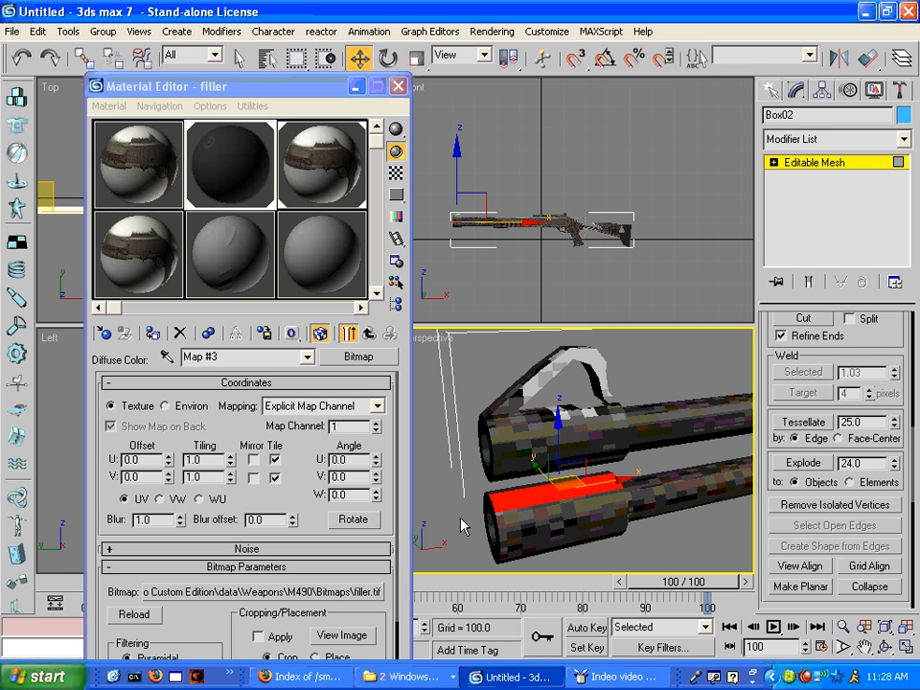
# Select all the light side faces along the arch of the front sight, apply the filler material and deselect them.
pyautogui.moveTo(468, 407); pyautogui.dragTo(471, 480, button='middle')
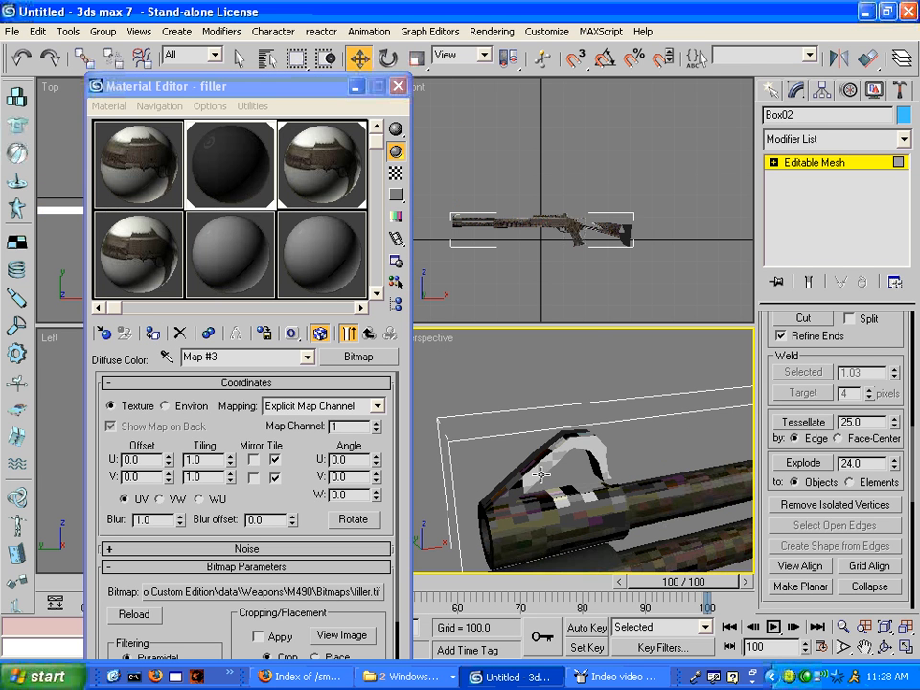
pyautogui.click(541, 473)
pyautogui.keyDown('ctrl'); pyautogui.click(530, 479); pyautogui.keyUp('ctrl')
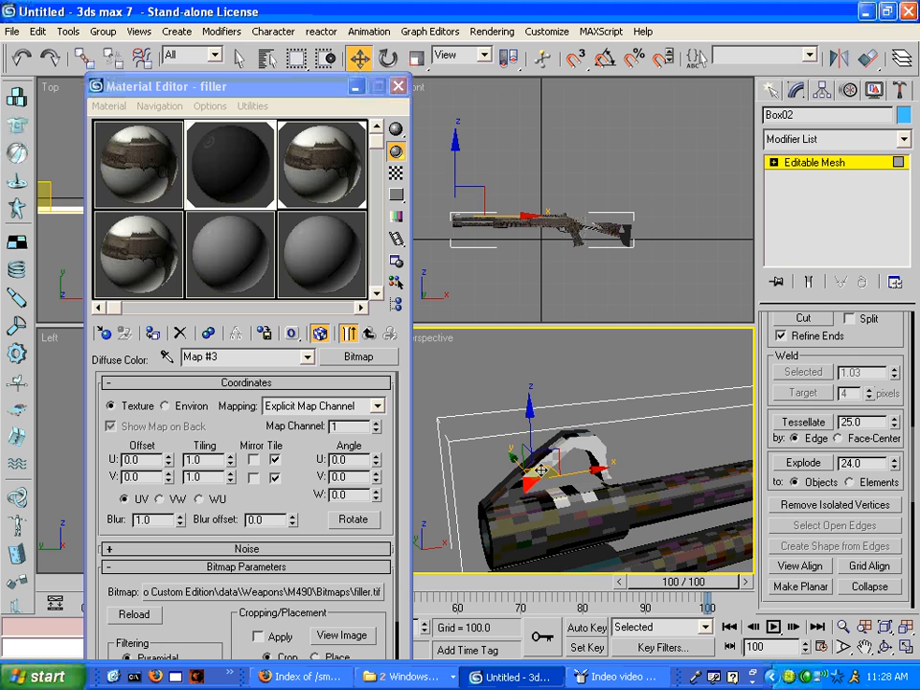
pyautogui.keyDown('ctrl'); pyautogui.click(545, 464); pyautogui.keyUp('ctrl')
pyautogui.keyDown('ctrl'); pyautogui.click(552, 455); pyautogui.keyUp('ctrl')
pyautogui.keyDown('ctrl'); pyautogui.click(562, 449); pyautogui.keyUp('ctrl')
pyautogui.keyDown('ctrl'); pyautogui.click(581, 445); pyautogui.keyUp('ctrl')
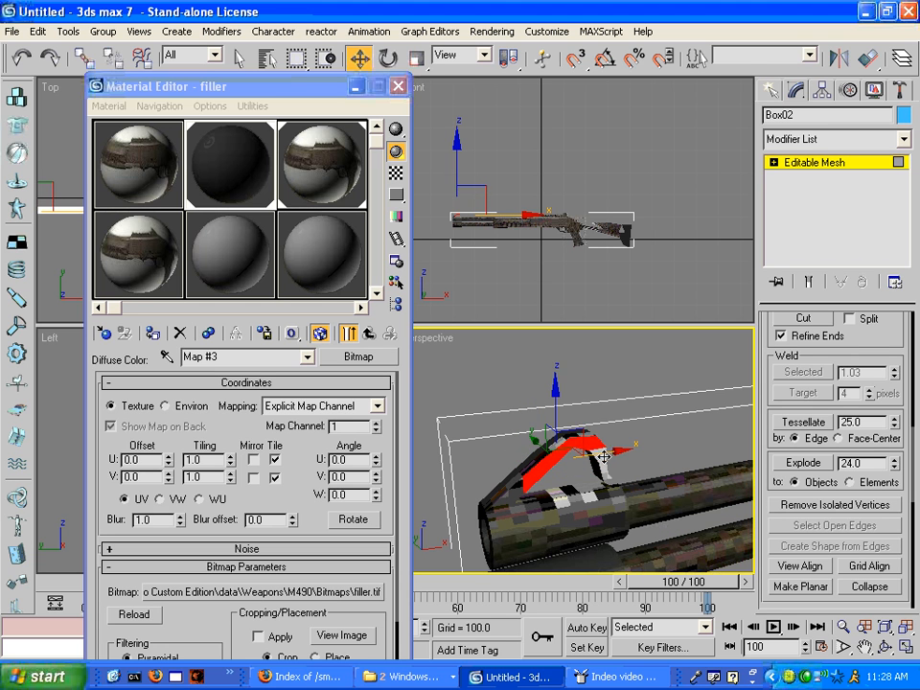
pyautogui.keyDown('ctrl'); pyautogui.click(603, 457); pyautogui.keyUp('ctrl')
pyautogui.keyDown('ctrl'); pyautogui.click(603, 465); pyautogui.keyUp('ctrl')
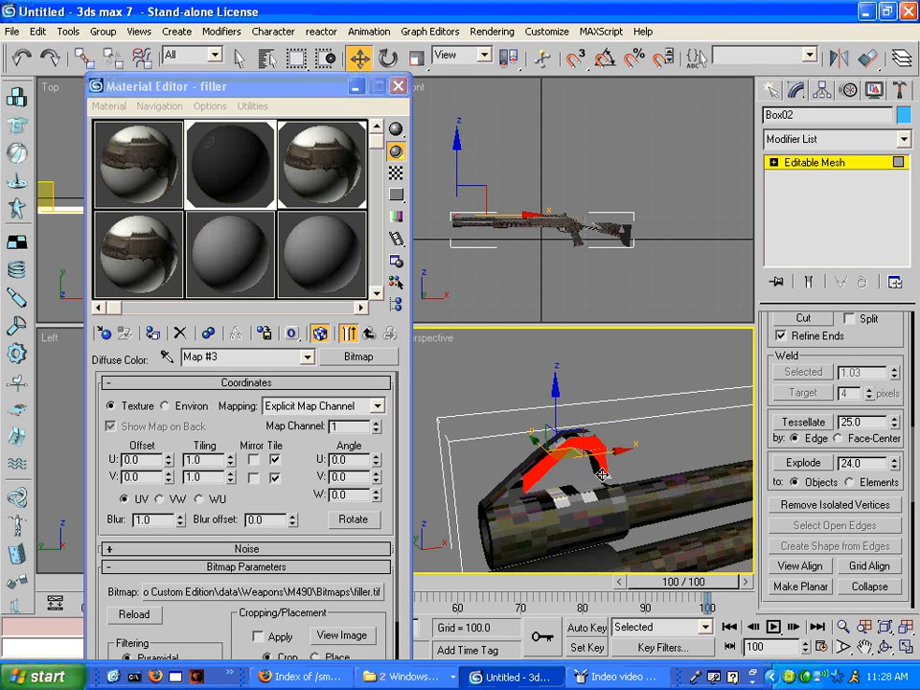
pyautogui.press('F3')
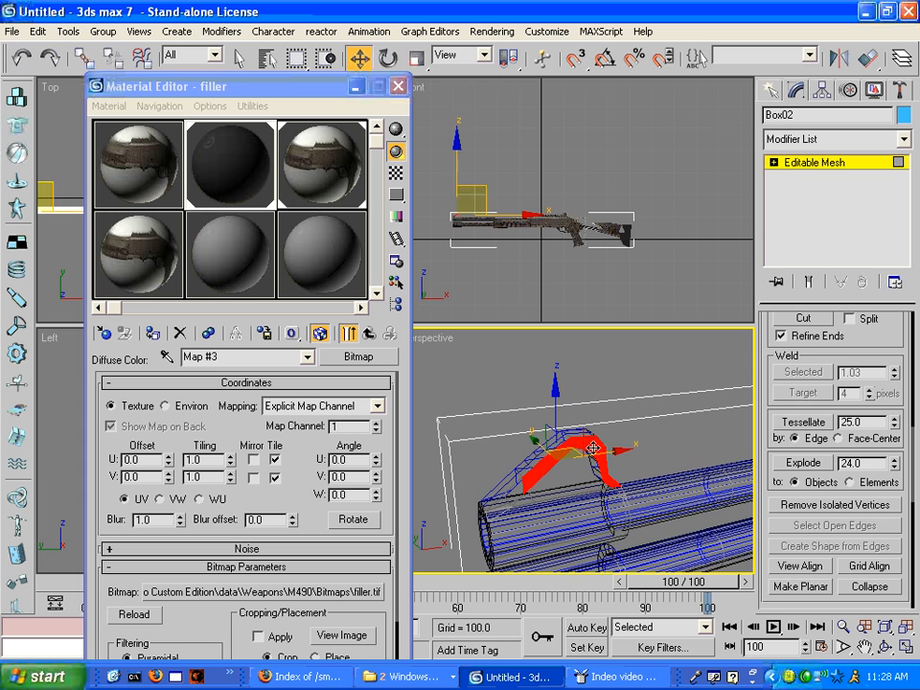
pyautogui.keyDown('ctrl'); pyautogui.click(601, 456); pyautogui.keyUp('ctrl')
pyautogui.keyDown('ctrl'); pyautogui.click(592, 448); pyautogui.keyUp('ctrl')
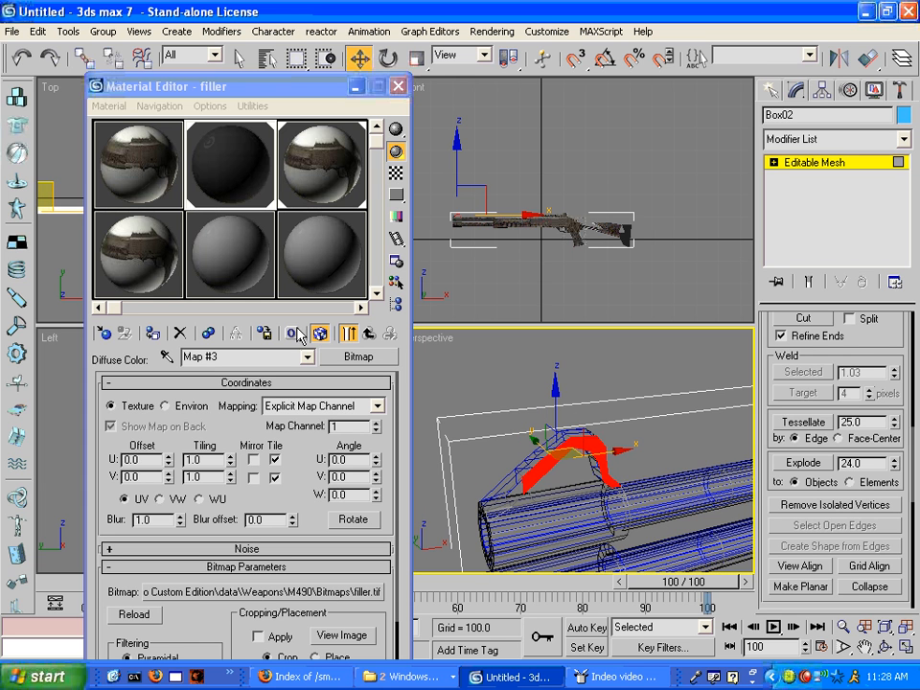
pyautogui.click(148, 336)
pyautogui.press('F3')
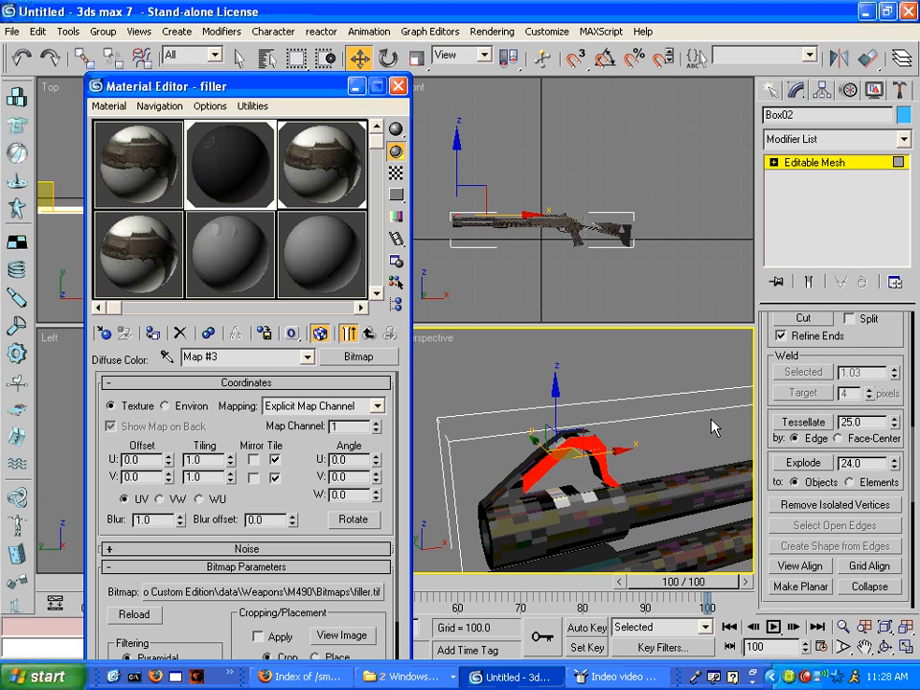
pyautogui.click(710, 422)
# Apply the filler material to the light upper faces of the upper barrel's muzzle end beneath the front sight and deselect them.
pyautogui.click(563, 500)
pyautogui.press('F3')
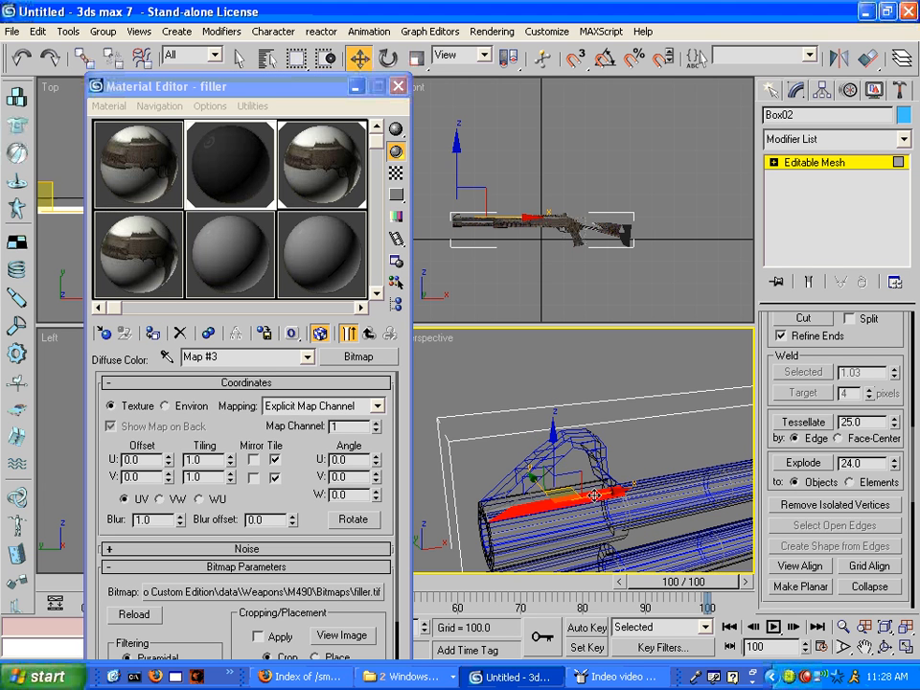
pyautogui.keyDown('ctrl'); pyautogui.click(571, 495); pyautogui.keyUp('ctrl')
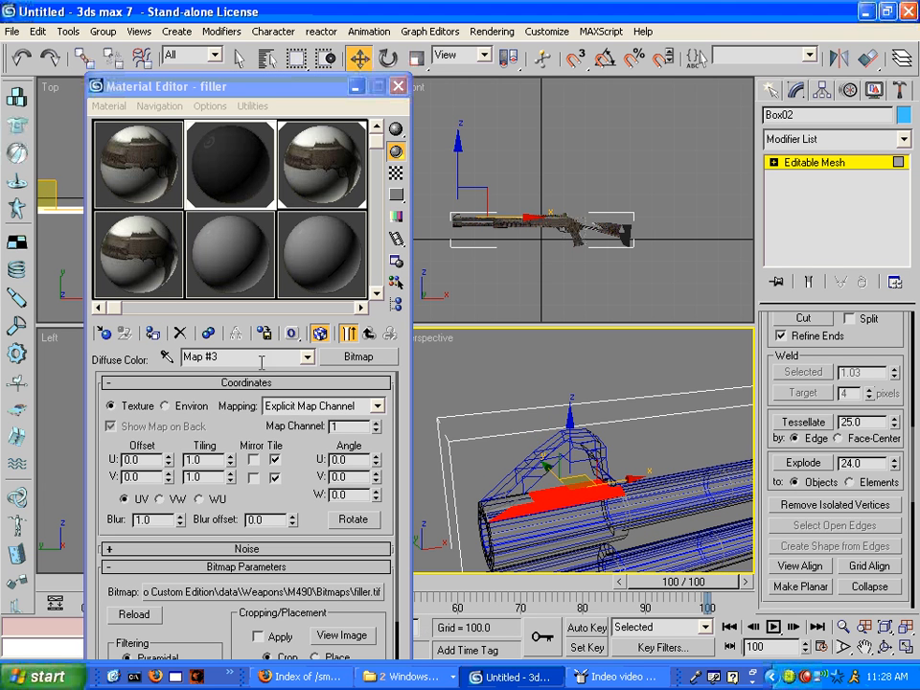
pyautogui.click(153, 334)
pyautogui.click(732, 436)
# Select the speckled inner faces of the upper barrel's bore from the muzzle side and apply the filler material to them.
pyautogui.moveTo(732, 435); pyautogui.dragTo(635, 457, button='middle')
pyautogui.scroll(2, 629, 447)
pyautogui.scroll(-1, 629, 449)
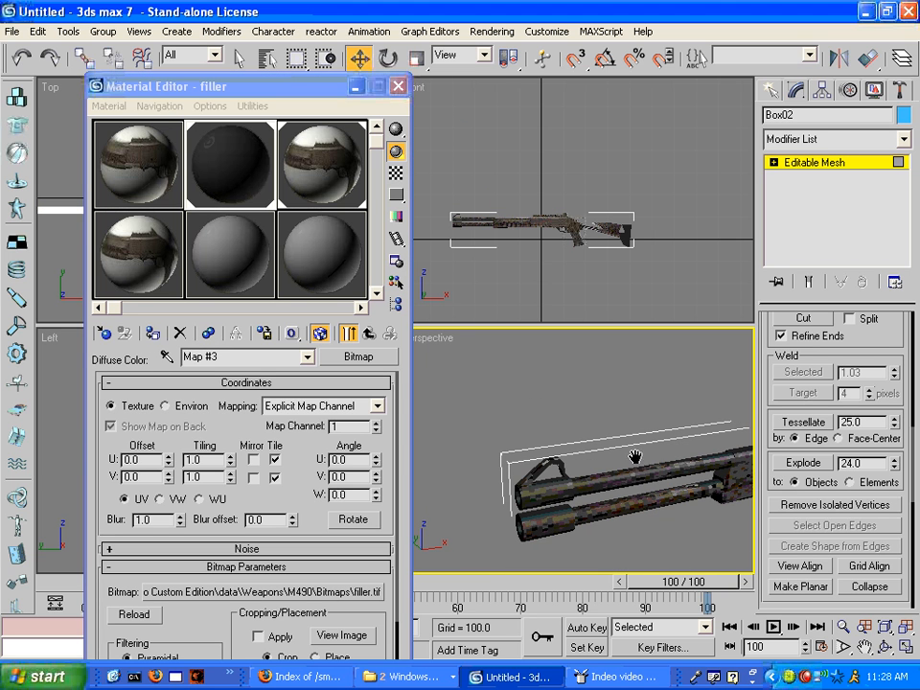
pyautogui.click(885, 648)
pyautogui.moveTo(628, 404)
pyautogui.mouseDown()
pyautogui.moveTo(699, 417)
pyautogui.moveTo(575, 437)
pyautogui.moveTo(595, 426)
pyautogui.moveTo(649, 428)
pyautogui.moveTo(621, 418)
pyautogui.mouseUp()
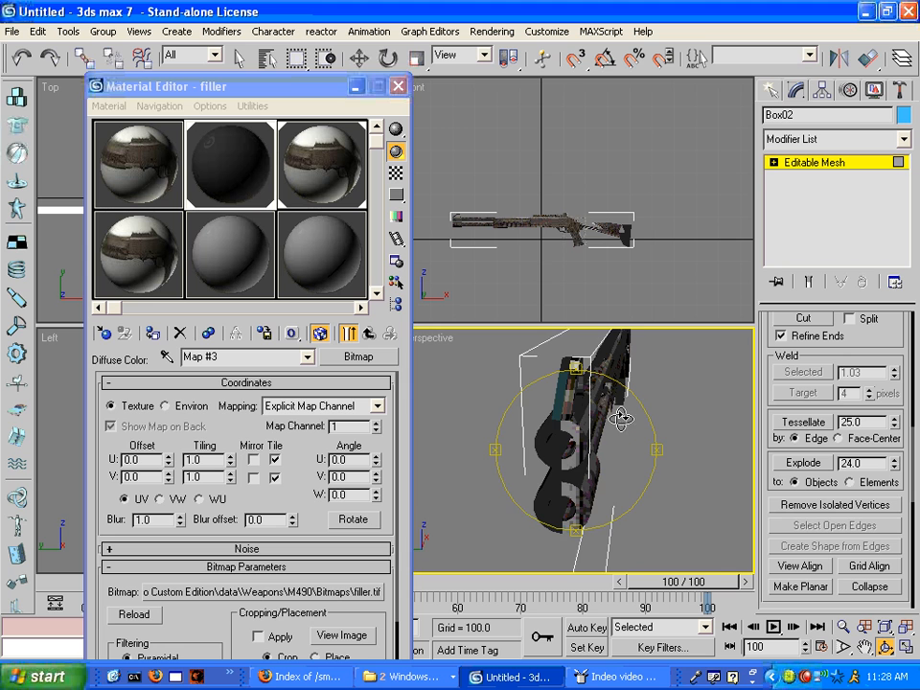
pyautogui.click(243, 189)
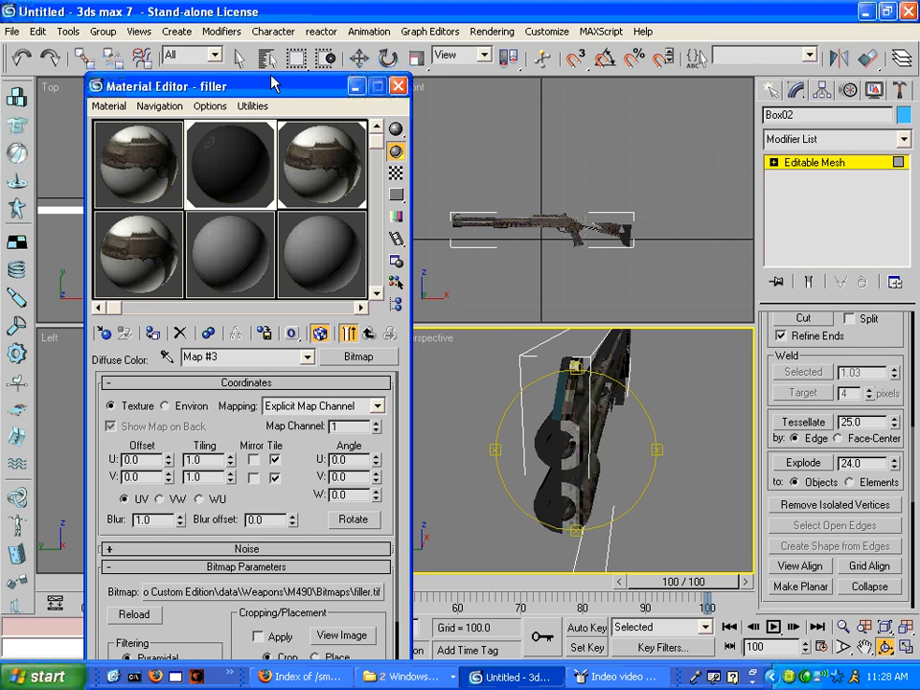
pyautogui.click(241, 59)
pyautogui.moveTo(623, 436); pyautogui.dragTo(614, 423, button='middle')
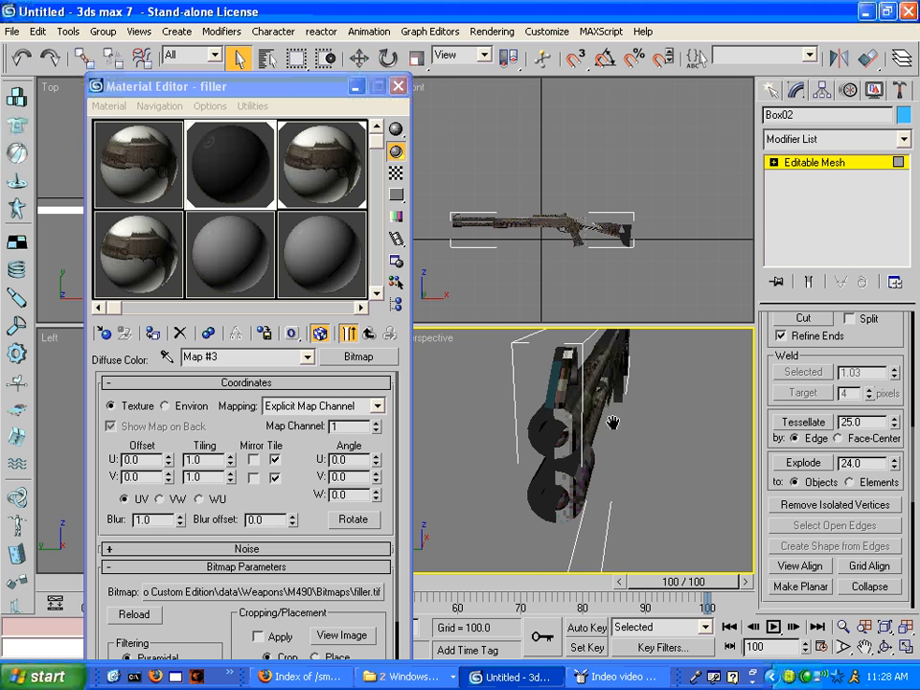
pyautogui.click(568, 426)
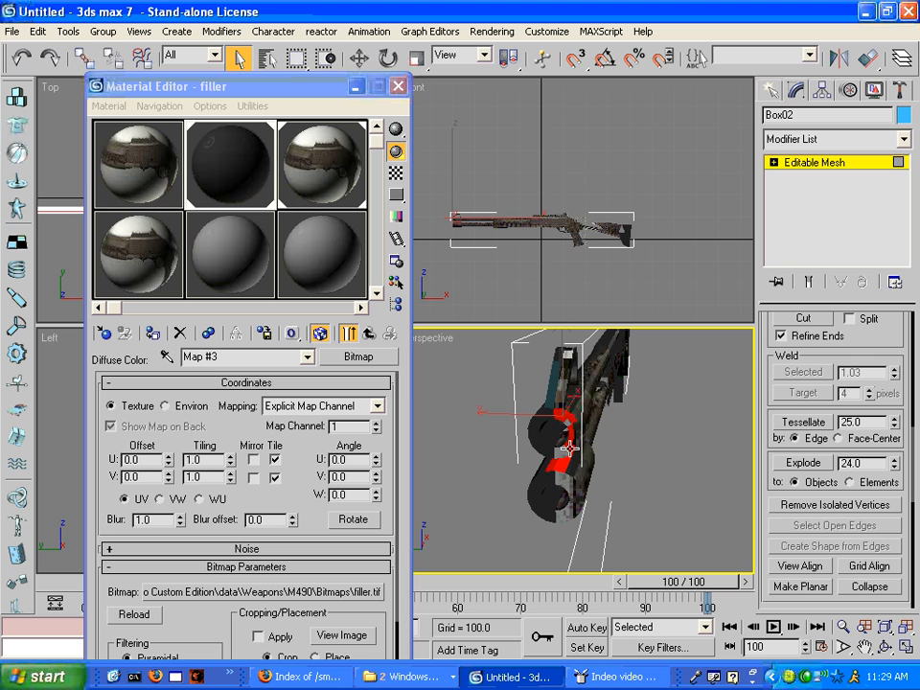
pyautogui.moveTo(548, 414)
pyautogui.mouseDown(button='middle')
pyautogui.moveTo(532, 386)
pyautogui.moveTo(559, 440)
pyautogui.moveTo(580, 429)
pyautogui.moveTo(606, 456)
pyautogui.moveTo(610, 496)
pyautogui.mouseUp(button='middle')
pyautogui.click(590, 490)
pyautogui.keyDown('ctrl'); pyautogui.click(713, 481); pyautogui.keyUp('ctrl')
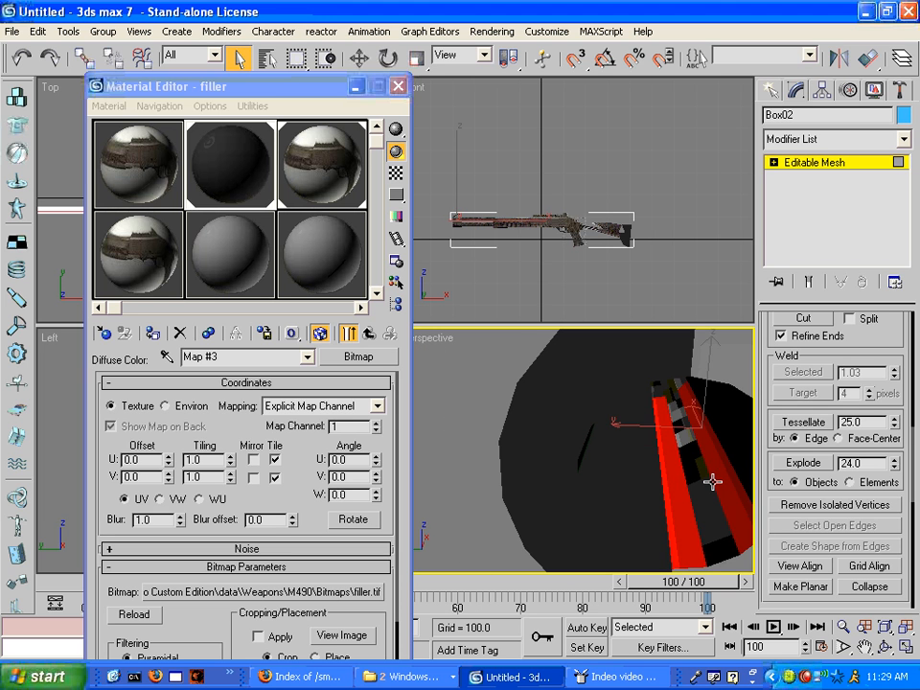
pyautogui.keyDown('ctrl'); pyautogui.click(709, 518); pyautogui.keyUp('ctrl')
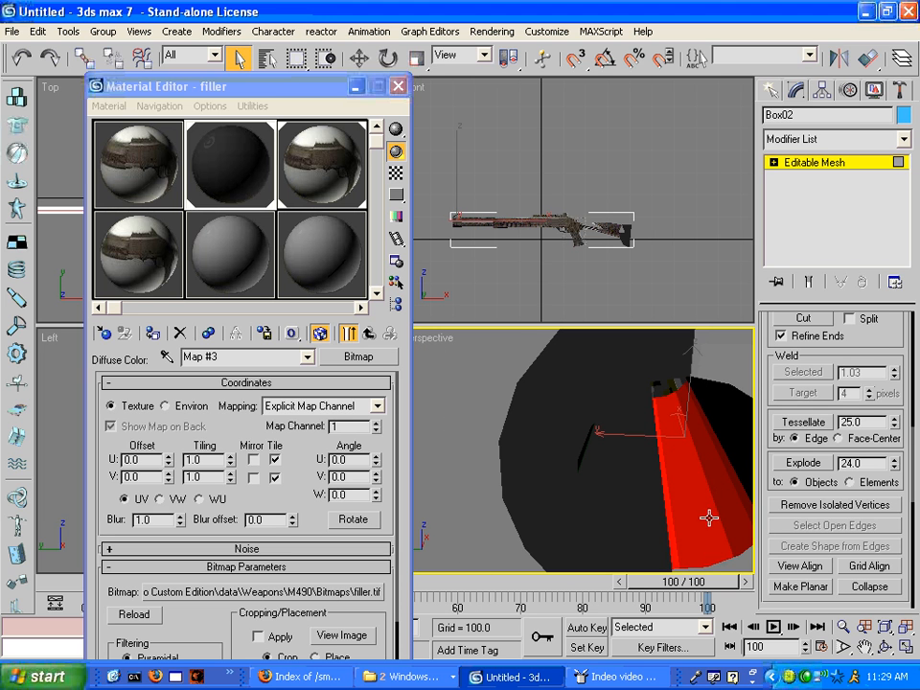
pyautogui.keyDown('ctrl'); pyautogui.click(681, 385); pyautogui.keyUp('ctrl')
pyautogui.keyDown('ctrl'); pyautogui.click(669, 386); pyautogui.keyUp('ctrl')
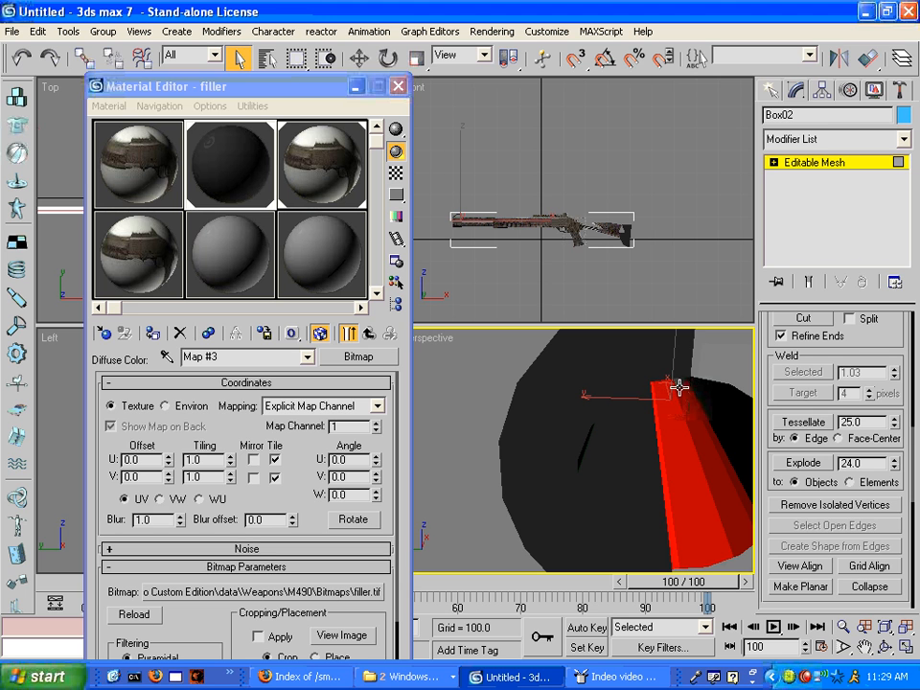
pyautogui.keyDown('ctrl'); pyautogui.click(680, 387); pyautogui.keyUp('ctrl')
pyautogui.click(154, 334)
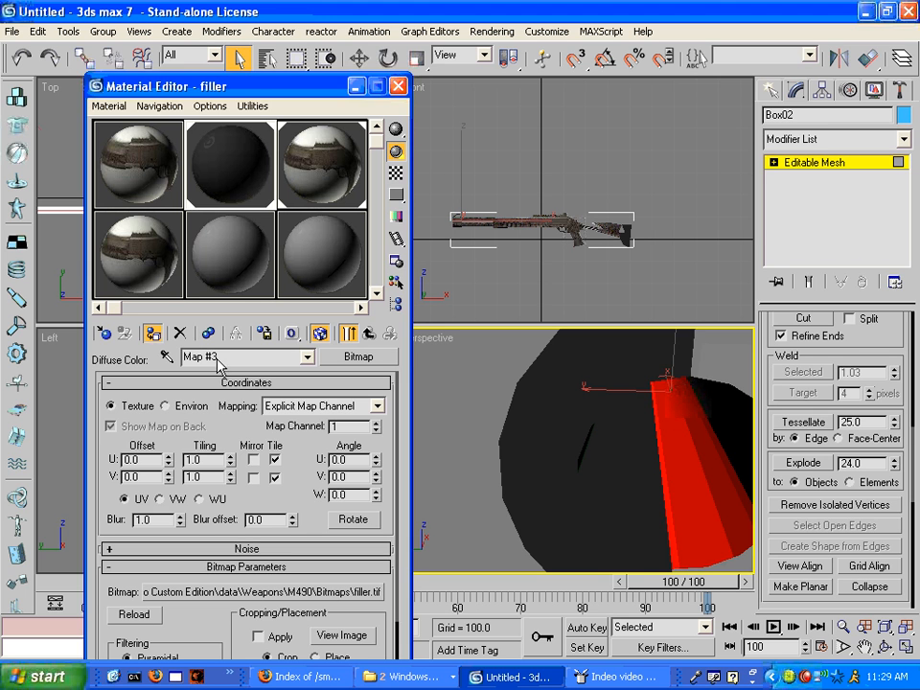
# Select the light and speckled faces around one half of the upper barrel's front muzzle ring and apply the filler material to them.
pyautogui.moveTo(688, 431); pyautogui.dragTo(669, 434, button='middle')
pyautogui.click(601, 375)
pyautogui.keyDown('ctrl'); pyautogui.click(579, 395); pyautogui.keyUp('ctrl')
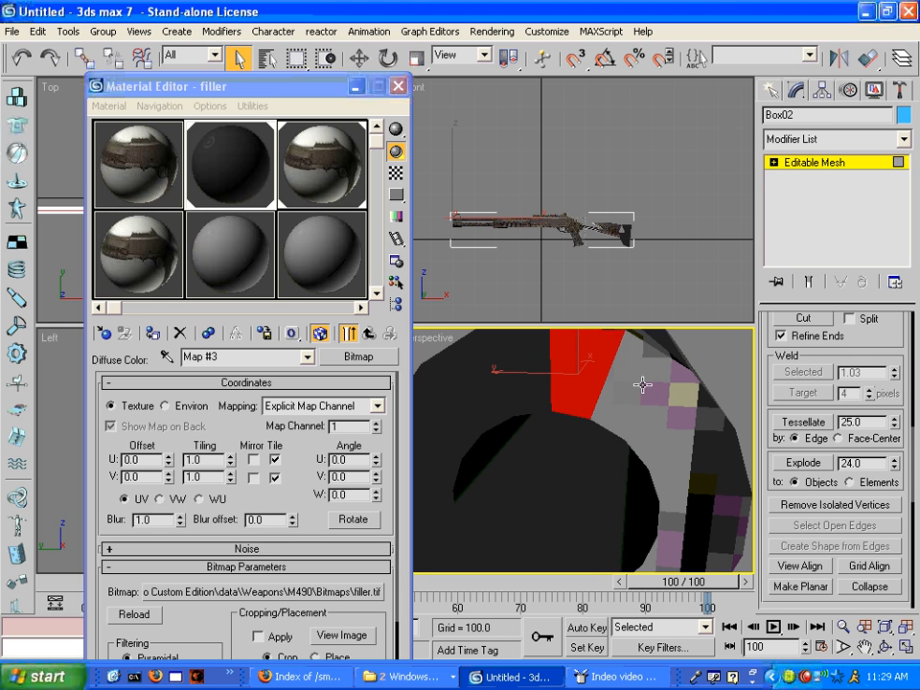
pyautogui.keyDown('ctrl'); pyautogui.click(645, 384); pyautogui.keyUp('ctrl')
pyautogui.keyDown('ctrl'); pyautogui.click(617, 412); pyautogui.keyUp('ctrl')
pyautogui.keyDown('ctrl'); pyautogui.click(692, 420); pyautogui.keyUp('ctrl')
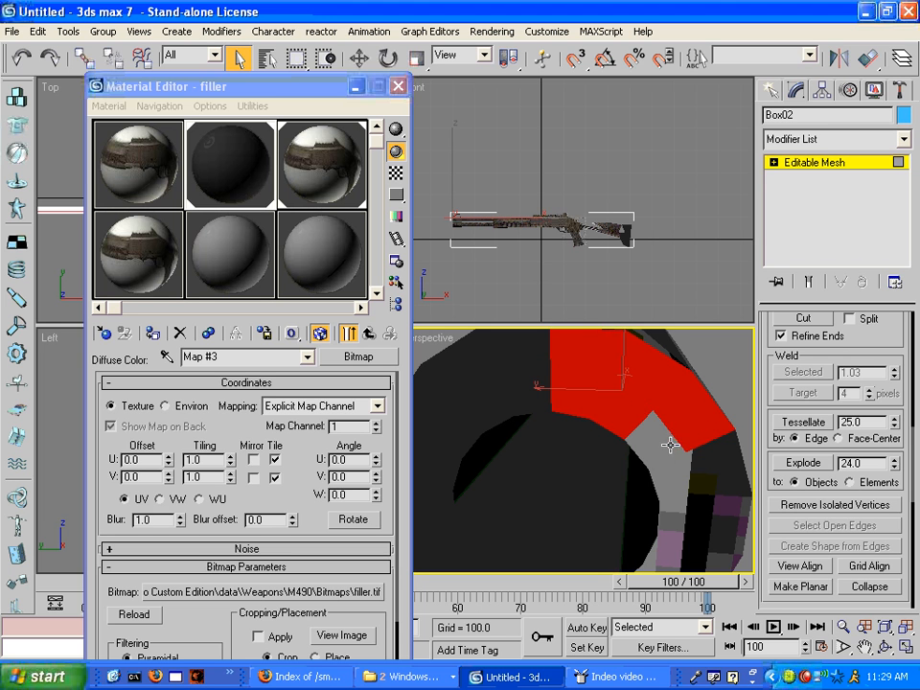
pyautogui.keyDown('ctrl'); pyautogui.click(670, 445); pyautogui.keyUp('ctrl')
pyautogui.keyDown('ctrl'); pyautogui.click(681, 479); pyautogui.keyUp('ctrl')
pyautogui.keyDown('ctrl'); pyautogui.click(740, 463); pyautogui.keyUp('ctrl')
pyautogui.moveTo(711, 524); pyautogui.dragTo(706, 508, button='middle')
pyautogui.moveTo(665, 365); pyautogui.dragTo(667, 530, button='middle')
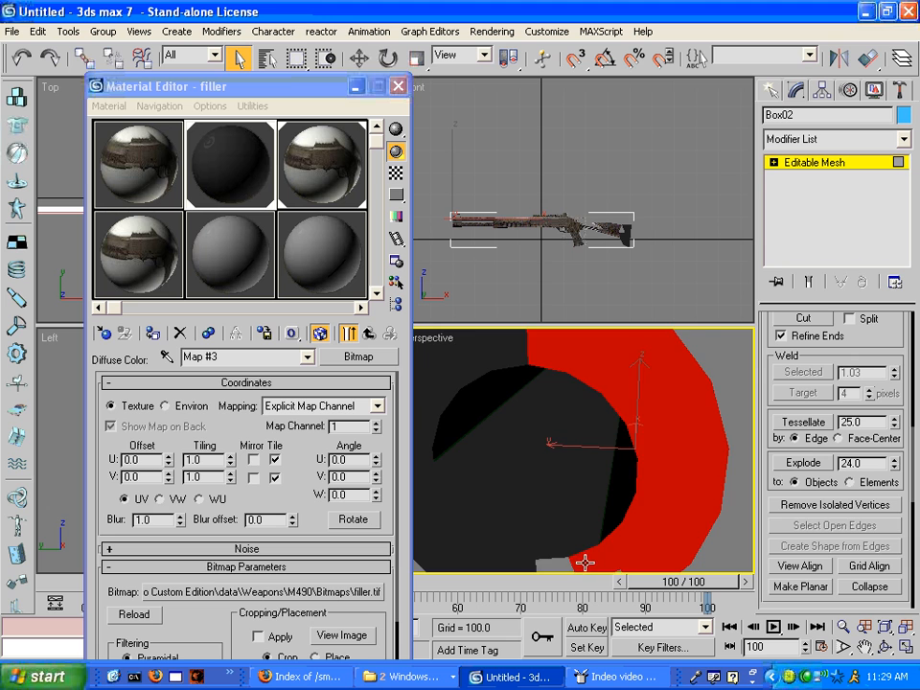
pyautogui.moveTo(586, 559); pyautogui.dragTo(593, 533, button='middle')
pyautogui.keyDown('ctrl'); pyautogui.click(552, 482); pyautogui.keyUp('ctrl')
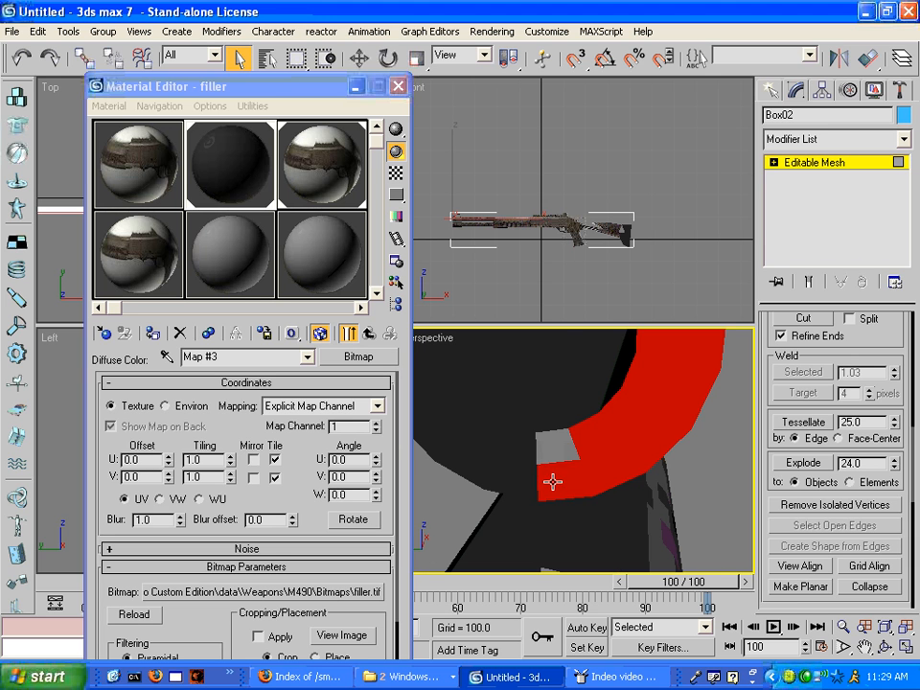
pyautogui.keyDown('ctrl'); pyautogui.click(563, 458); pyautogui.keyUp('ctrl')
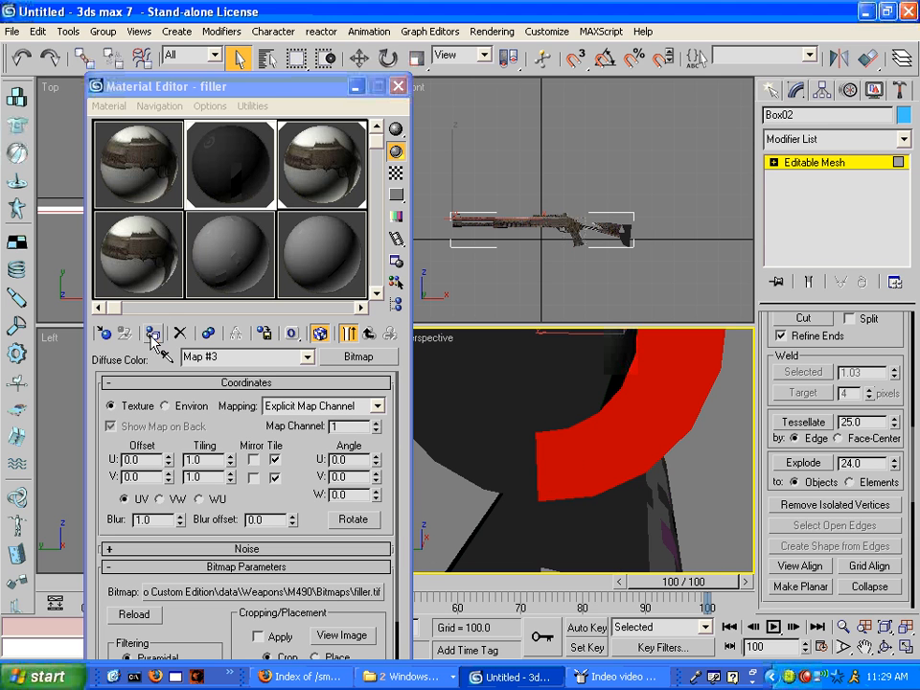
# Select the speckled faces around the same half of the lower tube's front muzzle ring and apply the filler material to them.
pyautogui.scroll(-6, 565, 436)
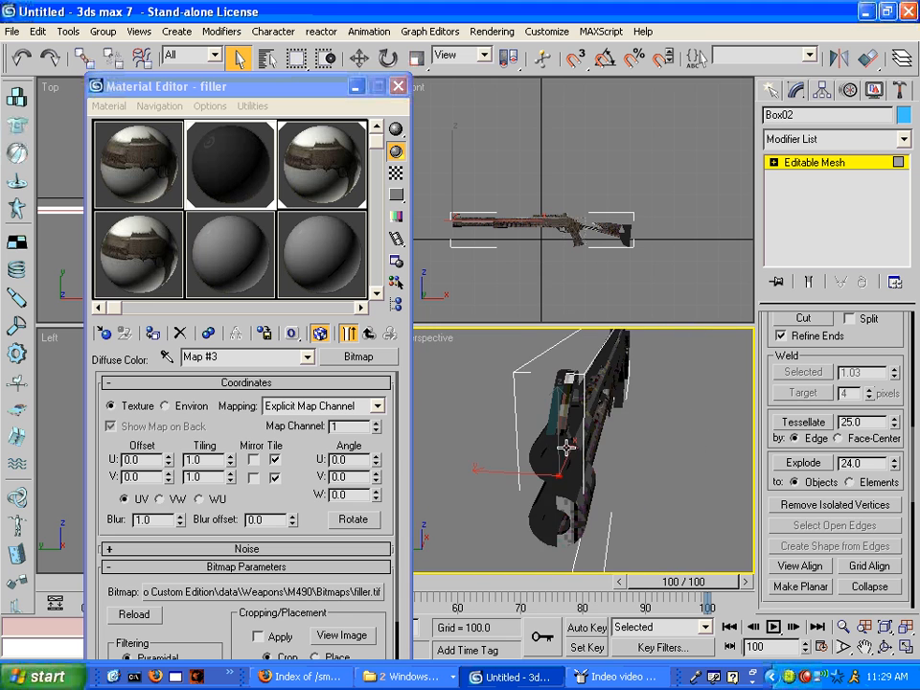
pyautogui.keyDown('alt'); pyautogui.moveTo(567, 447); pyautogui.dragTo(567, 416, button='middle'); pyautogui.keyUp('alt')
pyautogui.scroll(4, 592, 448)
pyautogui.scroll(-1, 573, 416)
pyautogui.scroll(-3, 573, 423)
pyautogui.scroll(3, 551, 460)
pyautogui.scroll(1, 551, 473)
pyautogui.scroll(-1, 557, 448)
pyautogui.scroll(1, 570, 413)
pyautogui.scroll(-3, 567, 416)
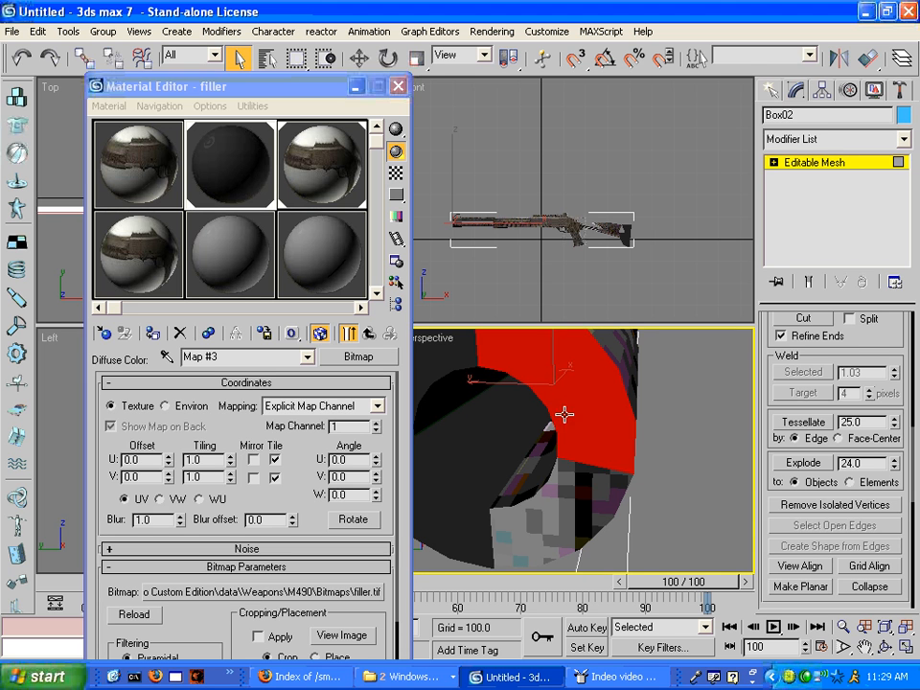
pyautogui.keyDown('alt'); pyautogui.moveTo(581, 478); pyautogui.dragTo(510, 539, button='middle'); pyautogui.keyUp('alt')
pyautogui.keyDown('ctrl'); pyautogui.click(509, 540); pyautogui.keyUp('ctrl')
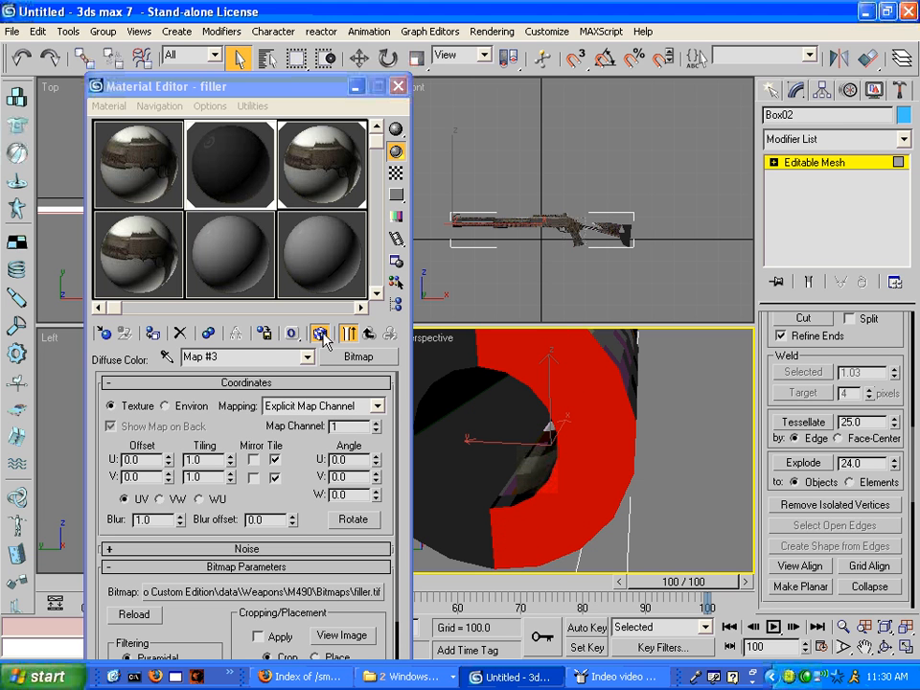
pyautogui.click(154, 334)
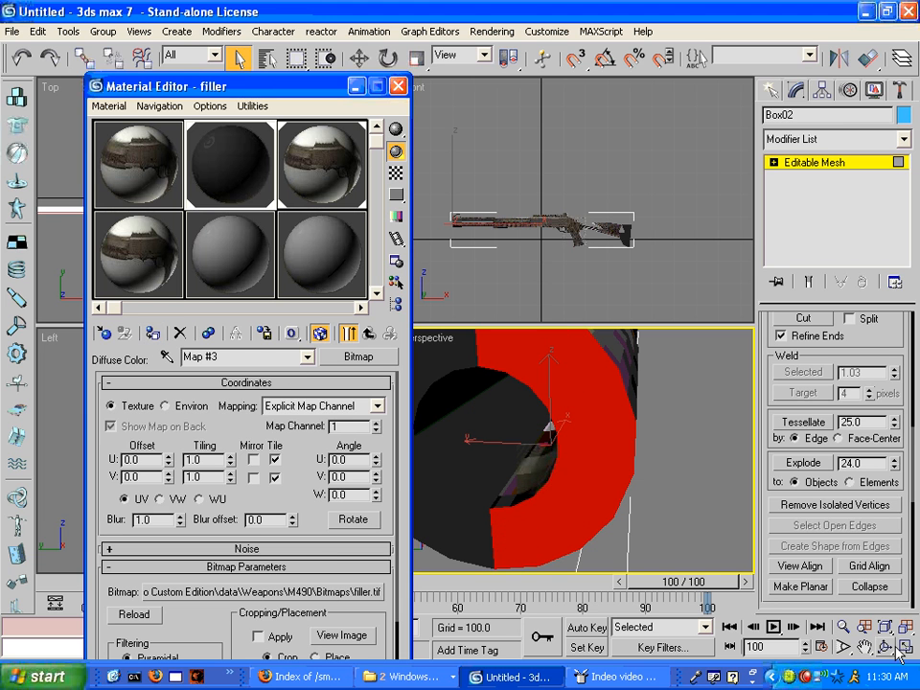
# Add the striped inner faces of the lower tube's bore to the selection and apply the filler material.
pyautogui.hotkey('ctrl', 'r')
pyautogui.moveTo(628, 443)
pyautogui.mouseDown(button='middle')
pyautogui.moveTo(631, 401)
pyautogui.moveTo(625, 449)
pyautogui.moveTo(624, 439)
pyautogui.mouseUp(button='middle')
pyautogui.click(231, 172)
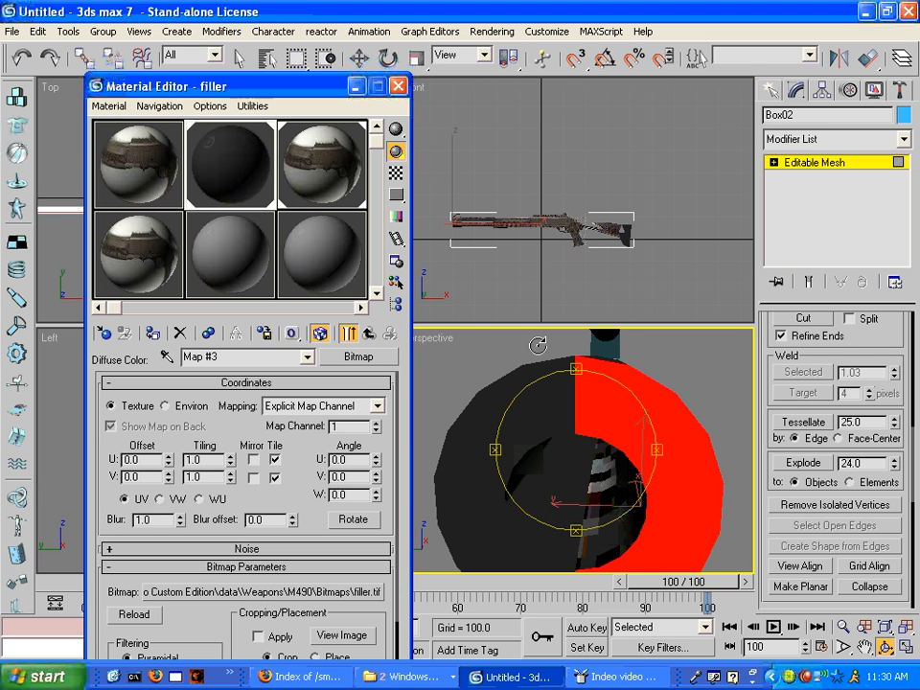
pyautogui.click(240, 58)
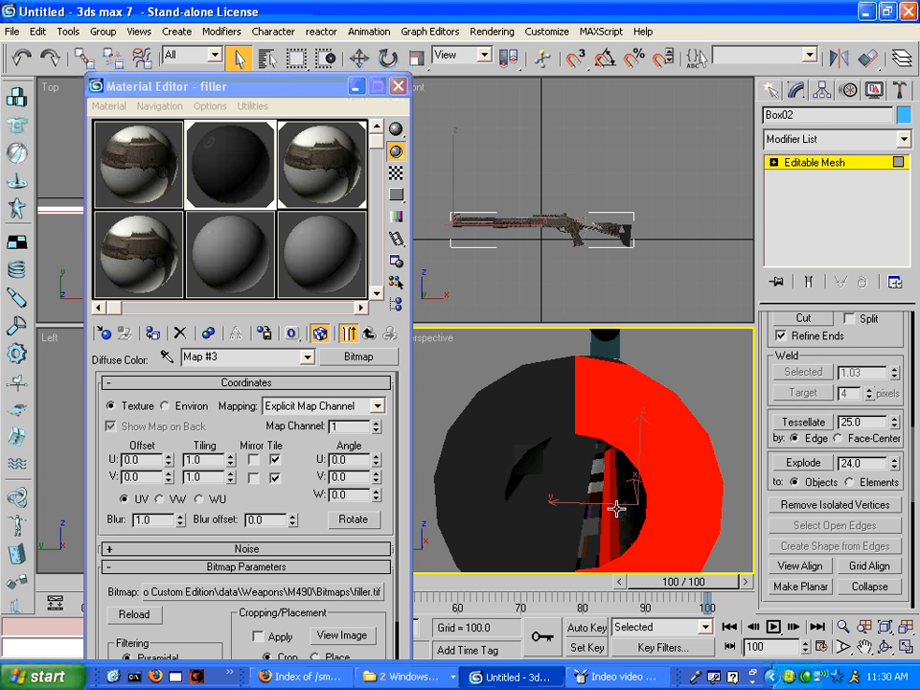
pyautogui.keyDown('ctrl'); pyautogui.click(587, 527); pyautogui.keyUp('ctrl')
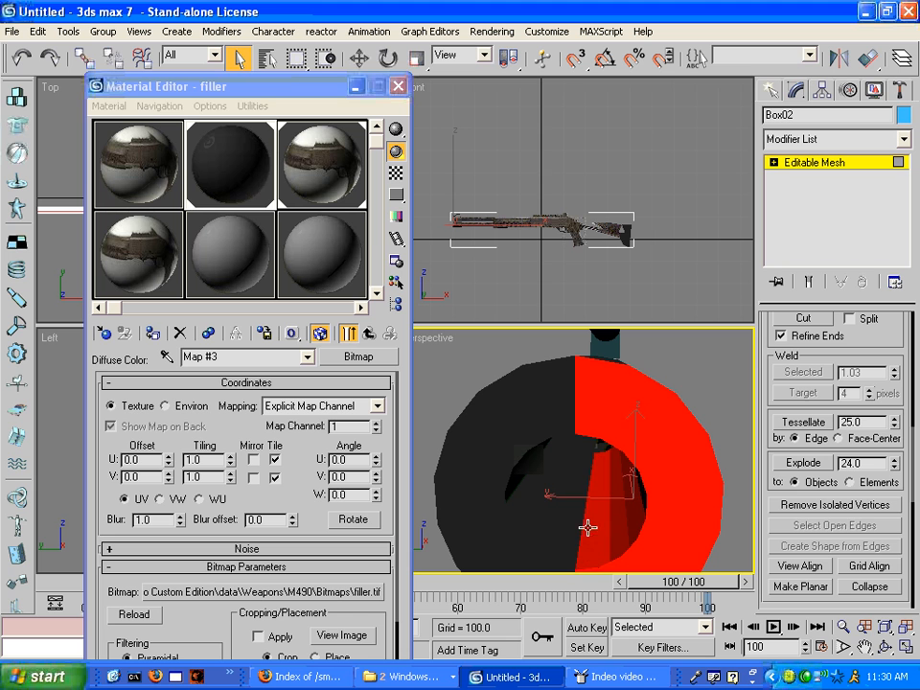
pyautogui.click(153, 334)
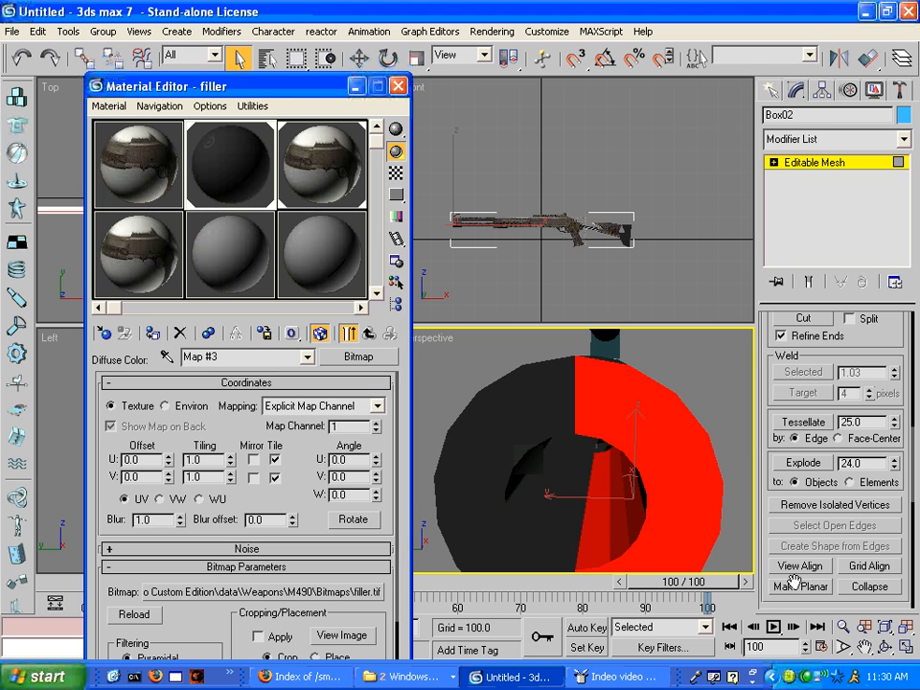
# Render the gun in the Perspective view from the muzzle end to check the filled faces, and close the render.
pyautogui.click(886, 648)
pyautogui.moveTo(647, 417); pyautogui.dragTo(590, 423)
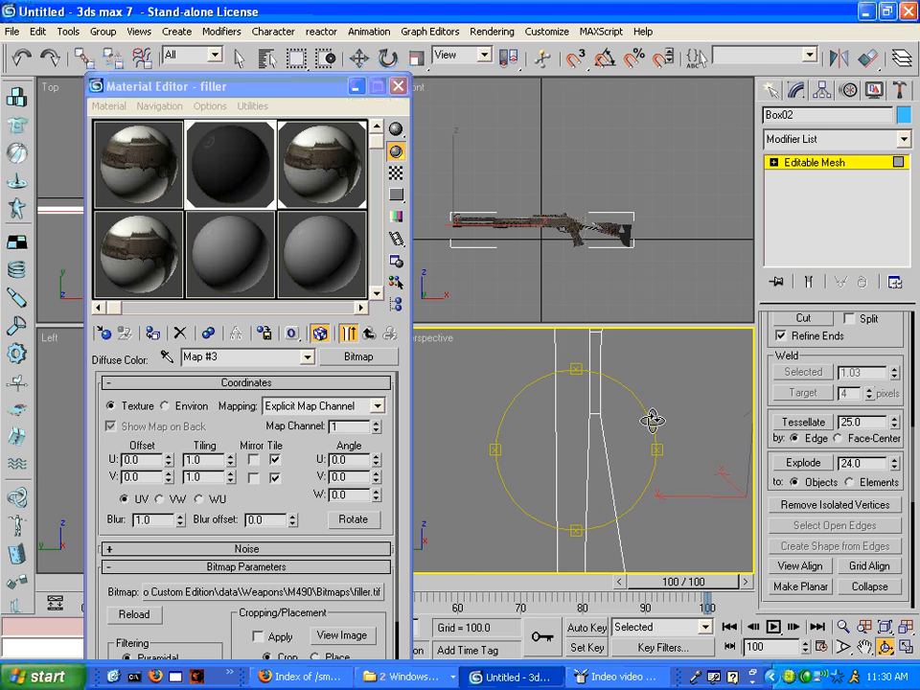
pyautogui.moveTo(652, 421); pyautogui.dragTo(489, 415, button='middle')
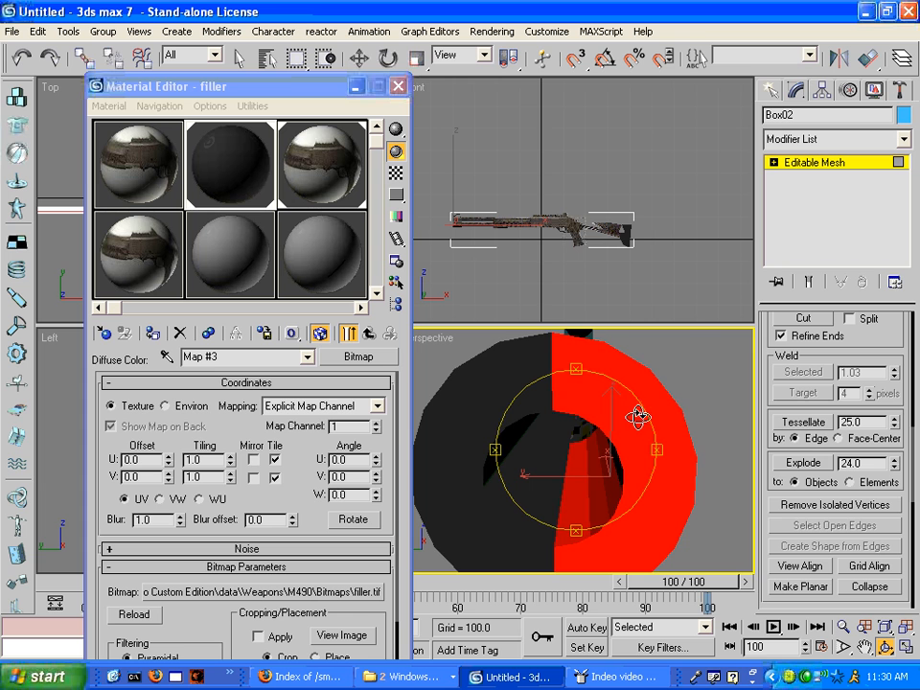
pyautogui.moveTo(636, 417)
pyautogui.mouseDown()
pyautogui.moveTo(645, 420)
pyautogui.moveTo(638, 409)
pyautogui.moveTo(614, 410)
pyautogui.moveTo(608, 421)
pyautogui.moveTo(585, 415)
pyautogui.mouseUp()
pyautogui.hotkey('shift', 'q')
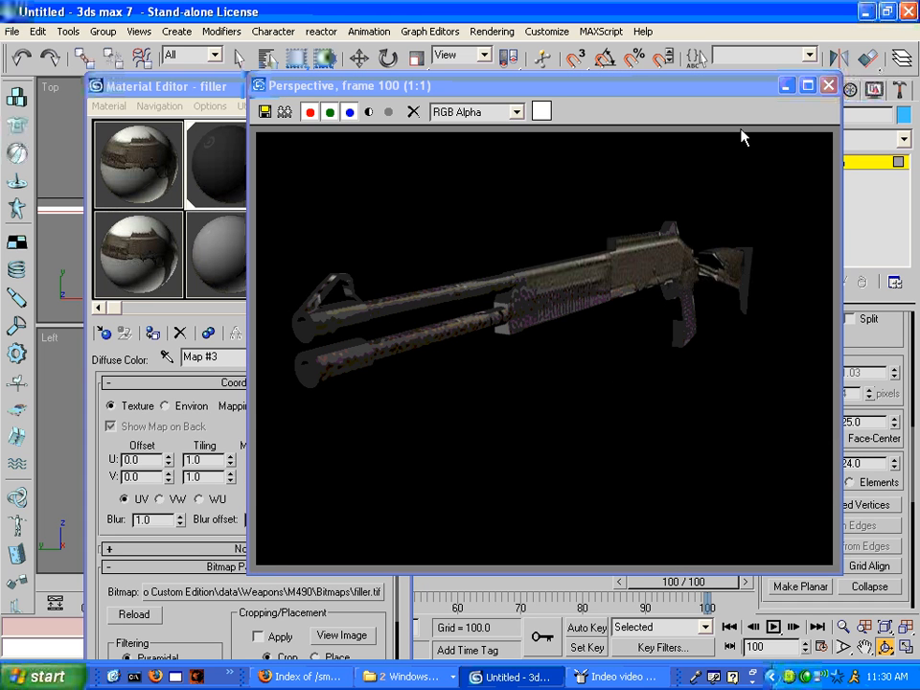
pyautogui.click(830, 85)
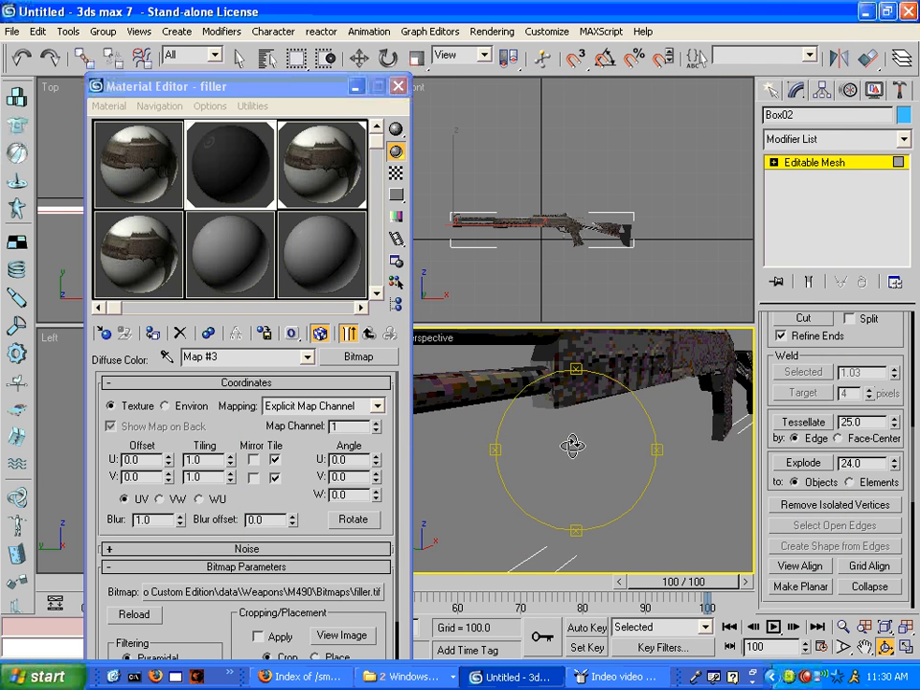
# Select the light front end faces of the handguard around the lower tube, apply the filler material and deselect them.
pyautogui.scroll(3, 556, 430)
pyautogui.moveTo(556, 431); pyautogui.dragTo(518, 465, button='middle')
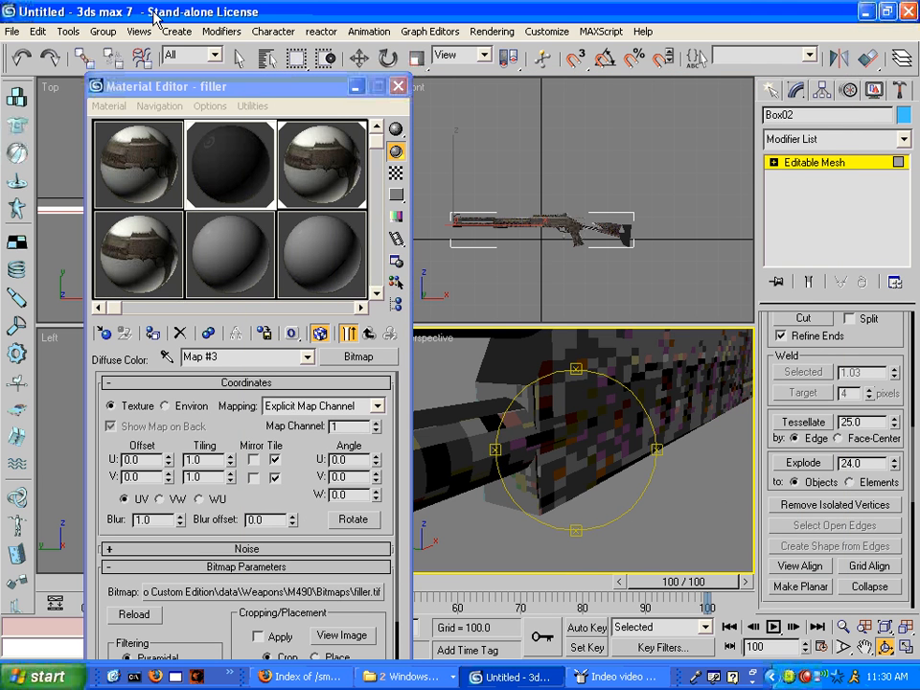
pyautogui.click(237, 59)
pyautogui.click(521, 501)
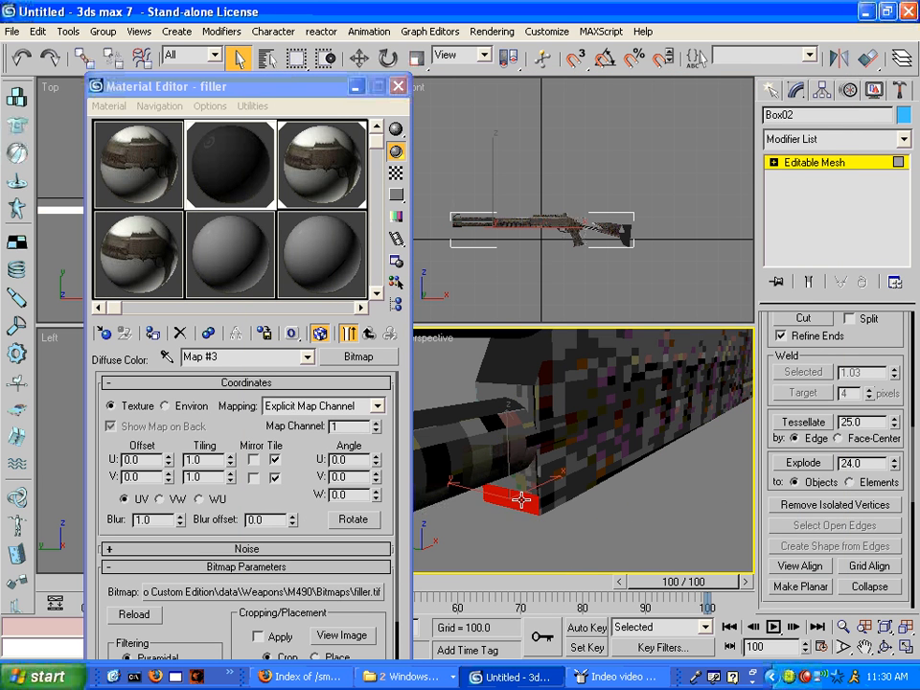
pyautogui.click(539, 463)
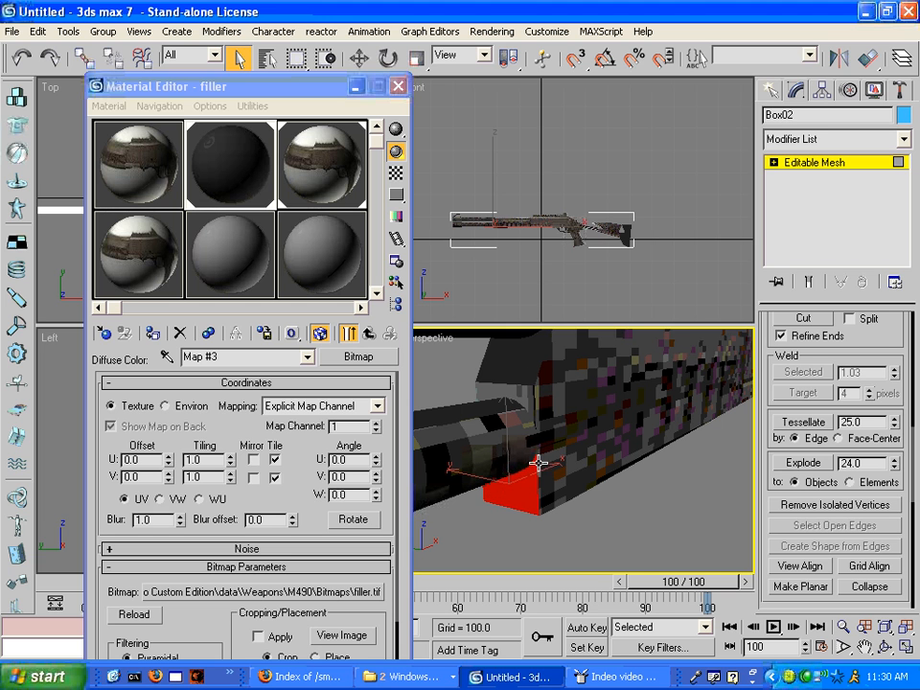
pyautogui.click(539, 402)
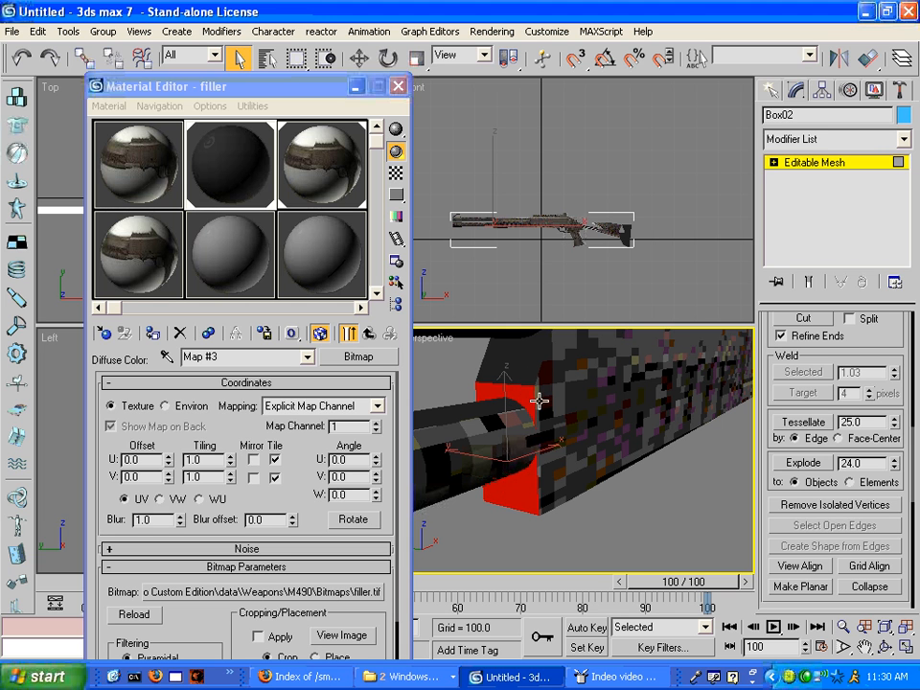
pyautogui.click(159, 372)
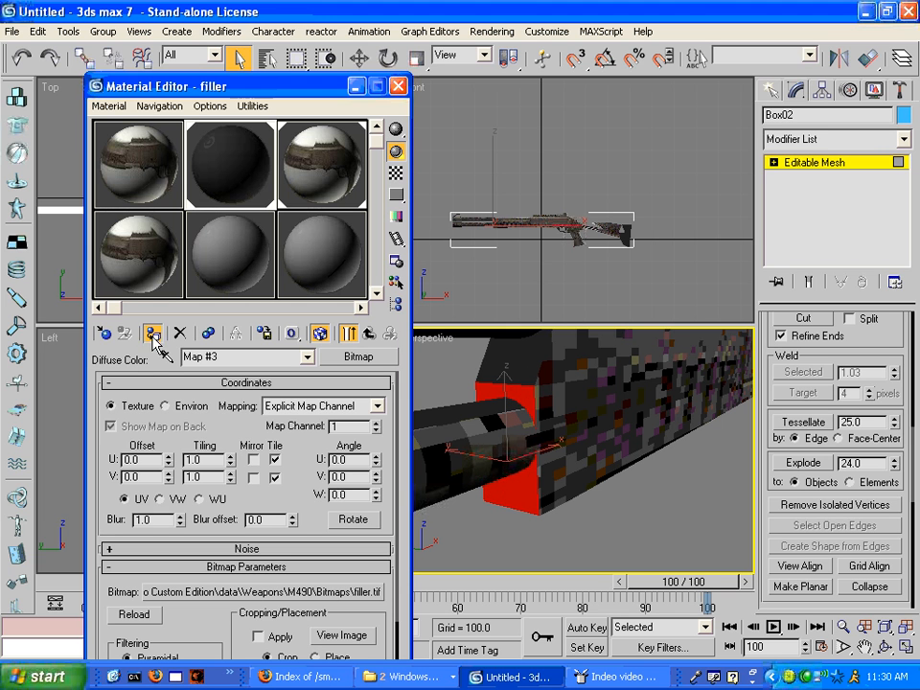
pyautogui.click(678, 550)
# Render the whole gun from farther away to check the handguard's front end, and close the render.
pyautogui.moveTo(684, 543); pyautogui.dragTo(687, 508, button='middle')
pyautogui.scroll(-2, 687, 509)
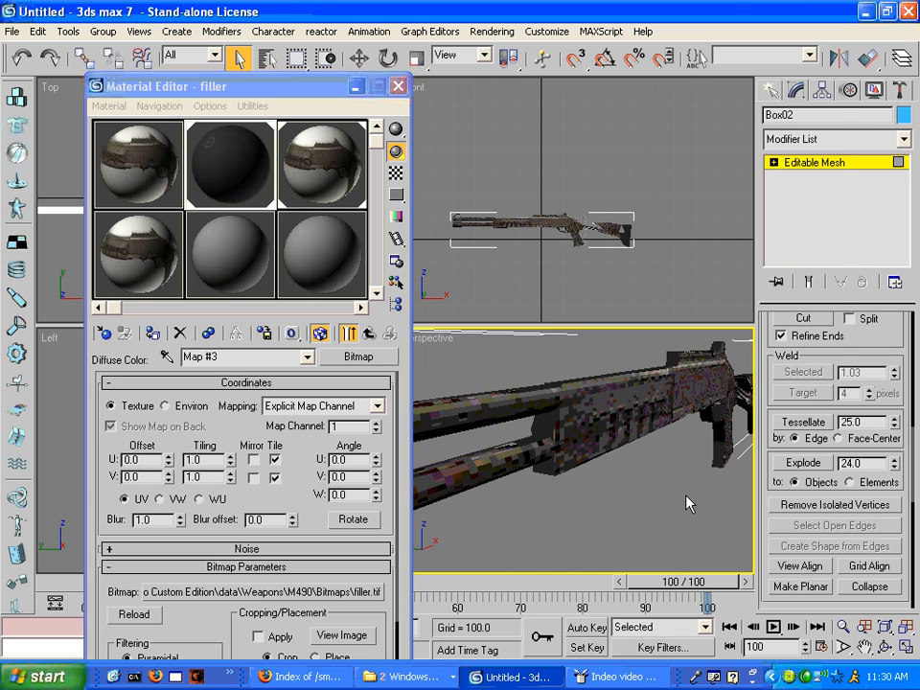
pyautogui.scroll(-3, 691, 495)
pyautogui.hotkey('shift', 'q')
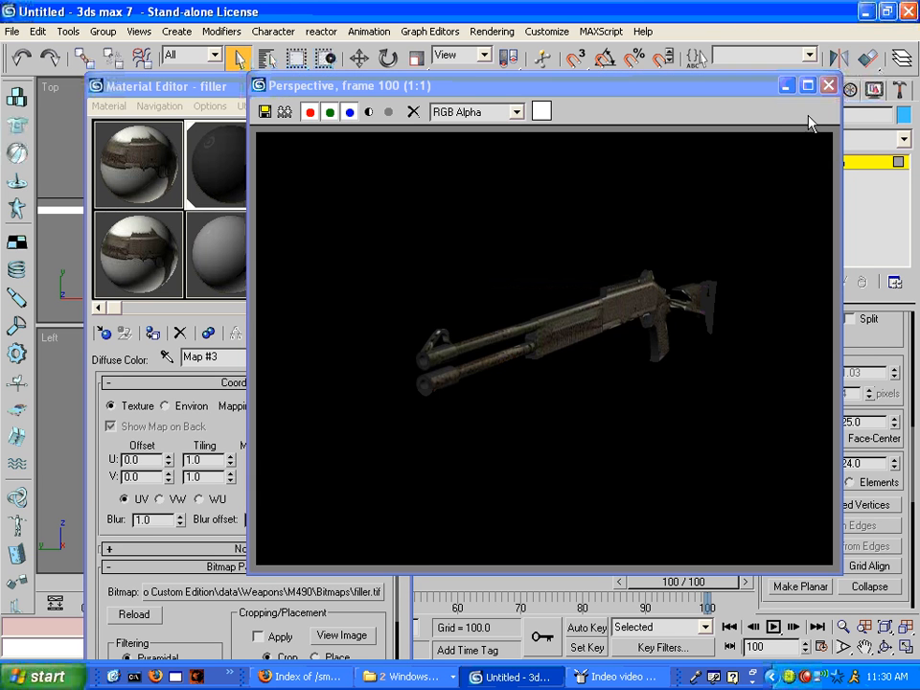
pyautogui.click(828, 87)
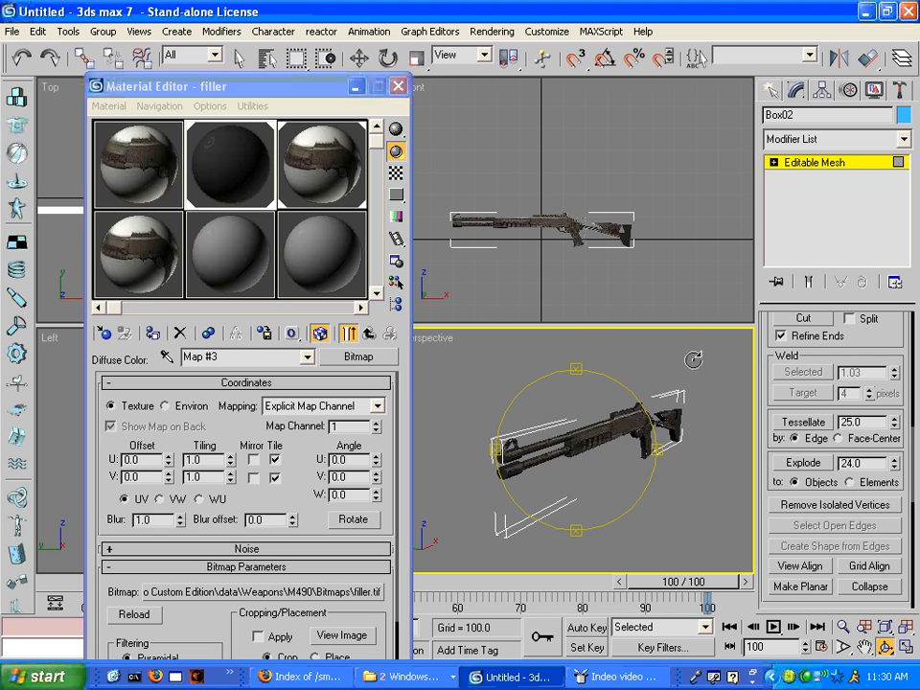
# Turn the Perspective view to the gun's dark untextured side, minimize the Material Editor and return to the selection tool.
pyautogui.moveTo(615, 395); pyautogui.dragTo(576, 413)
pyautogui.scroll(-2, 576, 413)
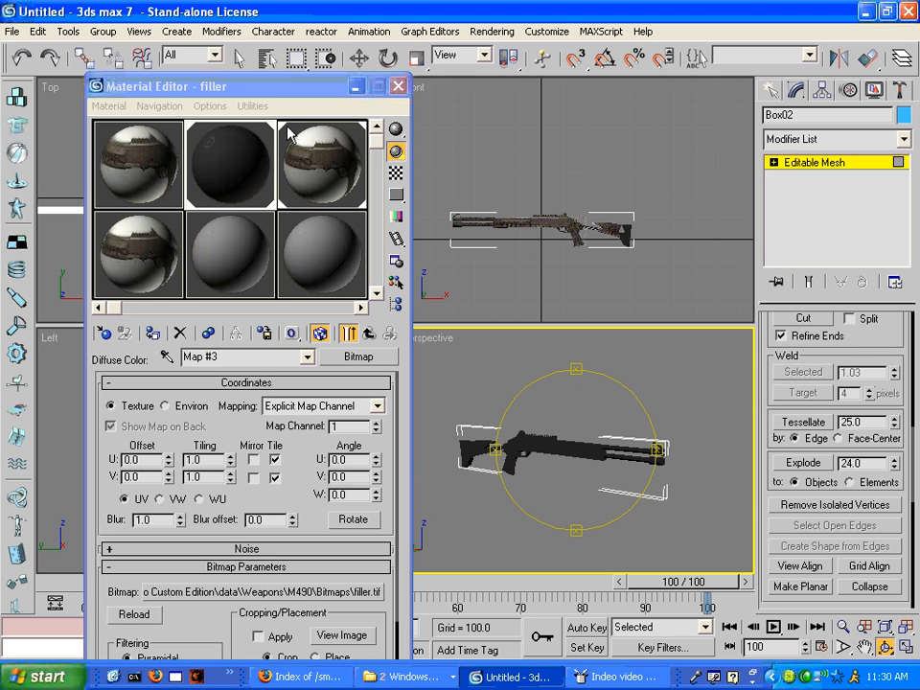
pyautogui.click(343, 92)
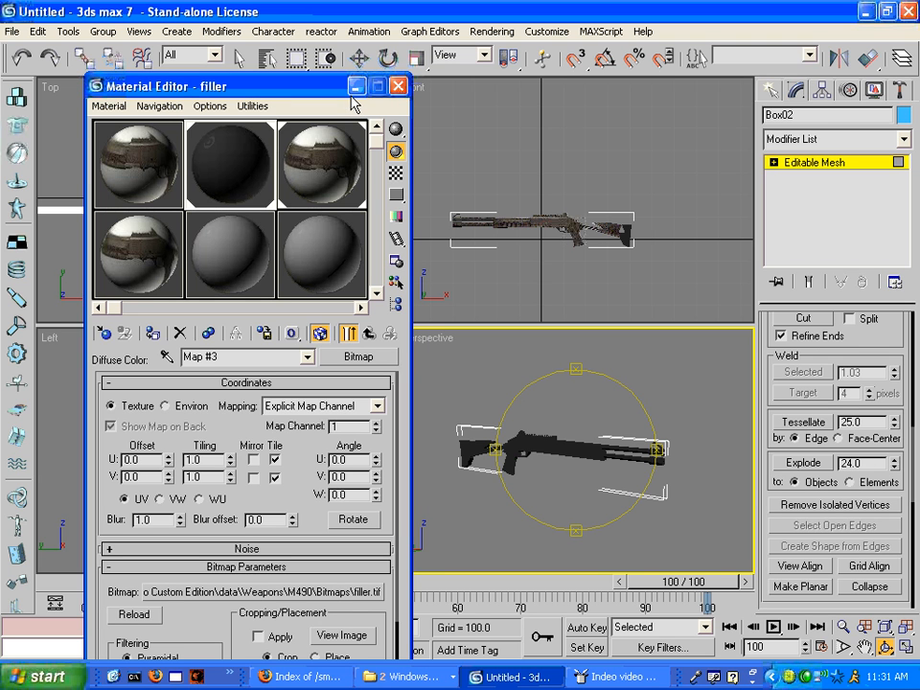
pyautogui.click(356, 87)
pyautogui.click(240, 59)
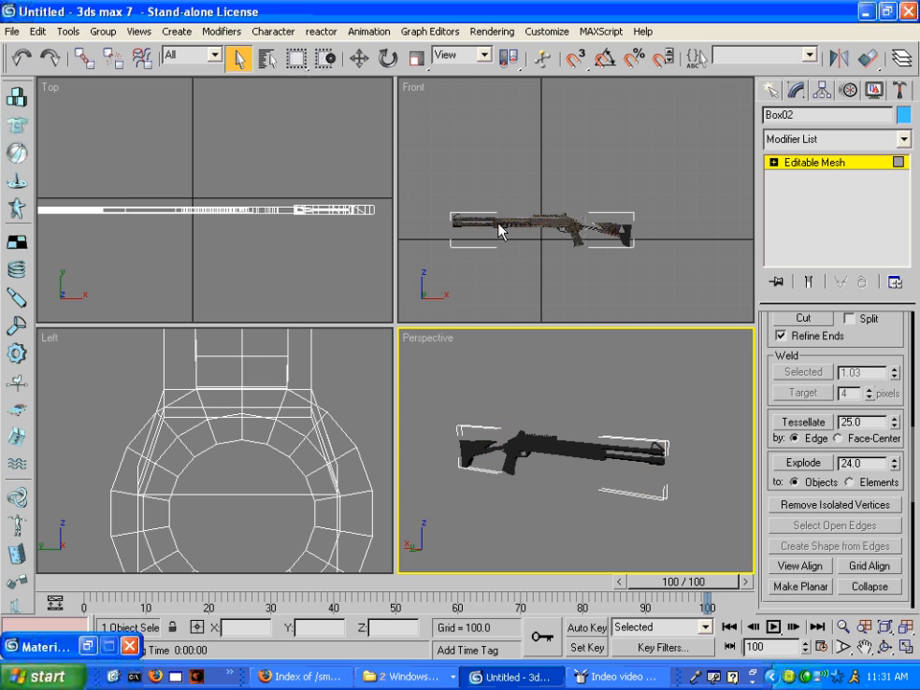
# Select the gun's faces along its length in the Top view and deselect the already textured half.
pyautogui.moveTo(191, 228); pyautogui.dragTo(235, 228, button='middle')
pyautogui.scroll(-2, 235, 228)
pyautogui.scroll(2, 192, 211)
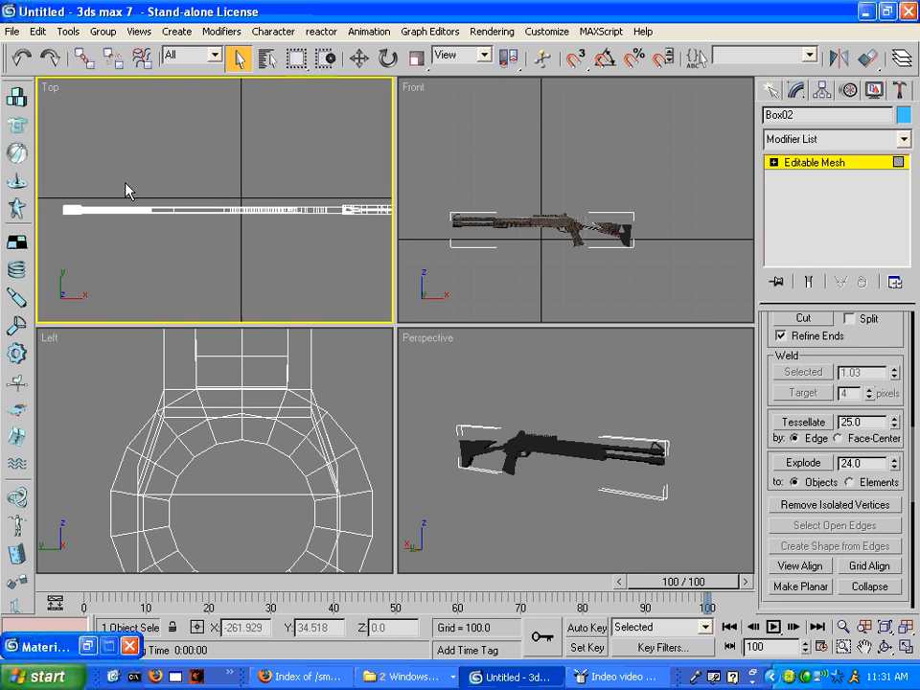
pyautogui.moveTo(54, 189); pyautogui.dragTo(384, 218)
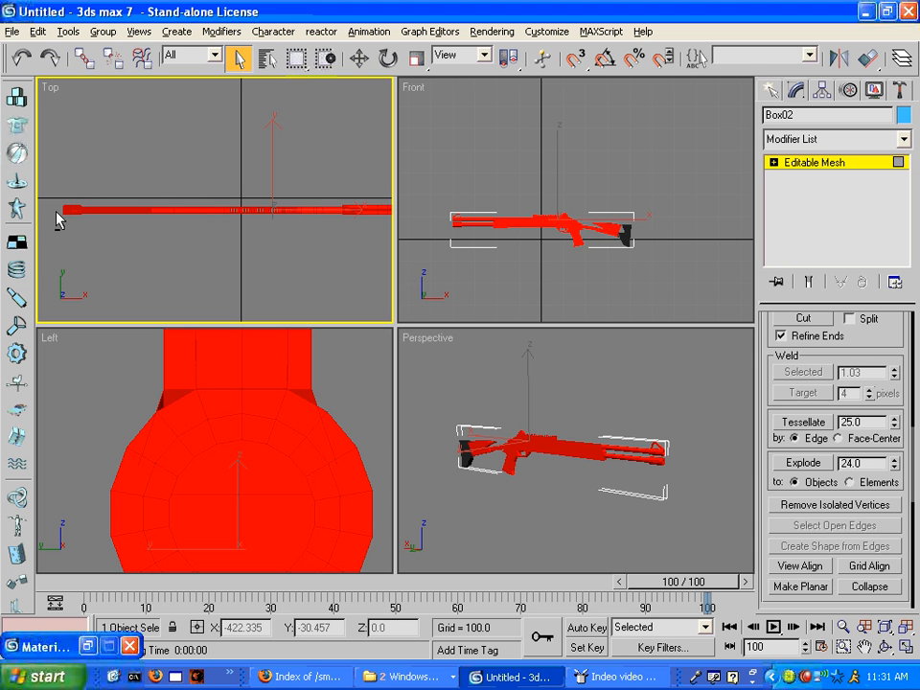
pyautogui.keyDown('alt'); pyautogui.moveTo(56, 211); pyautogui.dragTo(600, 269); pyautogui.keyUp('alt')
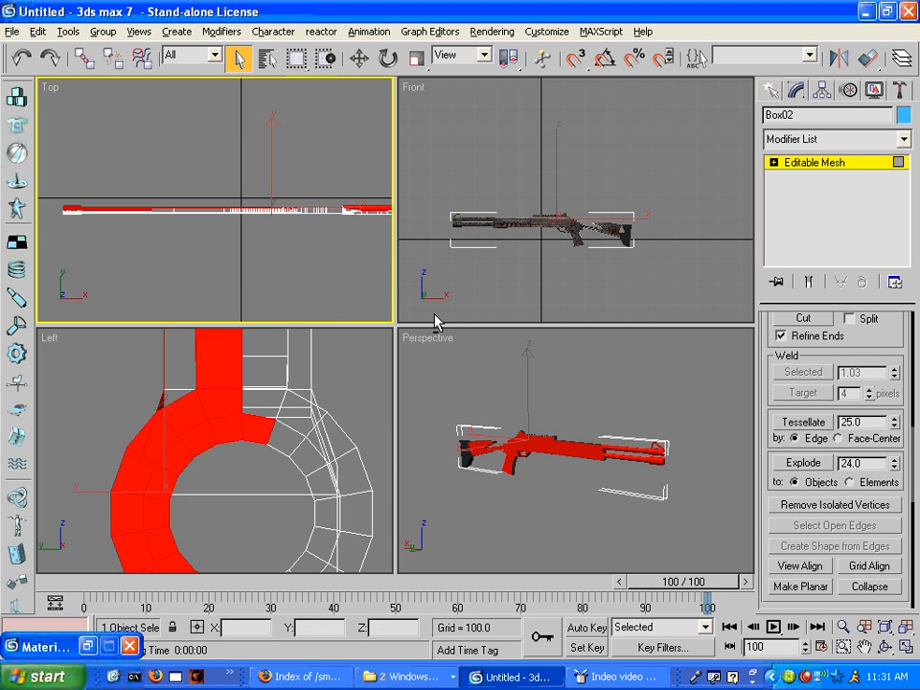
# Add the dark faces of the stock's butt end on the untextured side to the selection in the Perspective view.
pyautogui.middleClick(469, 406)
pyautogui.moveTo(221, 287); pyautogui.dragTo(68, 273, button='middle')
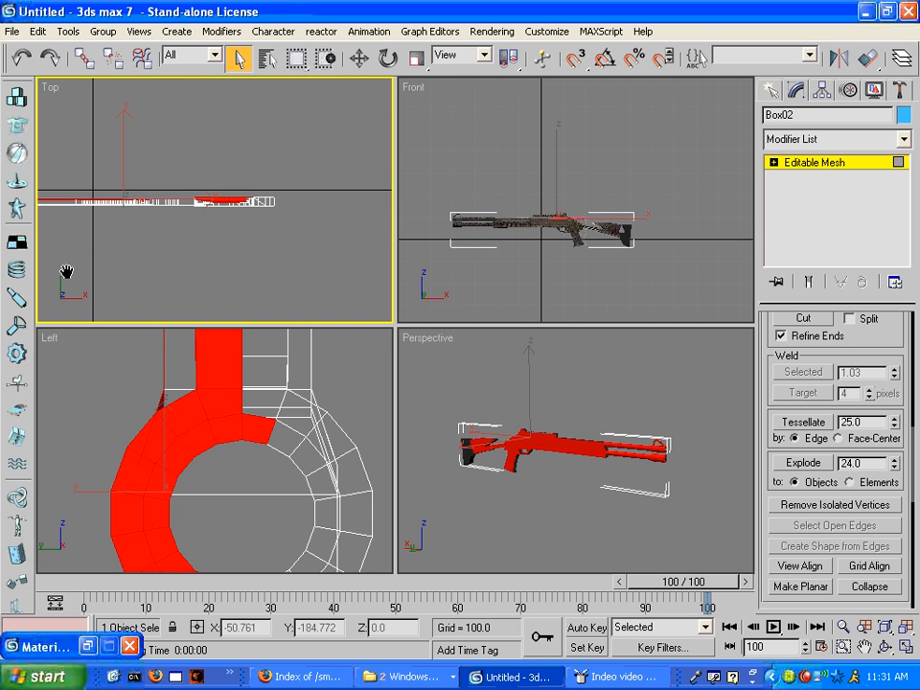
pyautogui.moveTo(462, 421); pyautogui.dragTo(571, 404, button='middle')
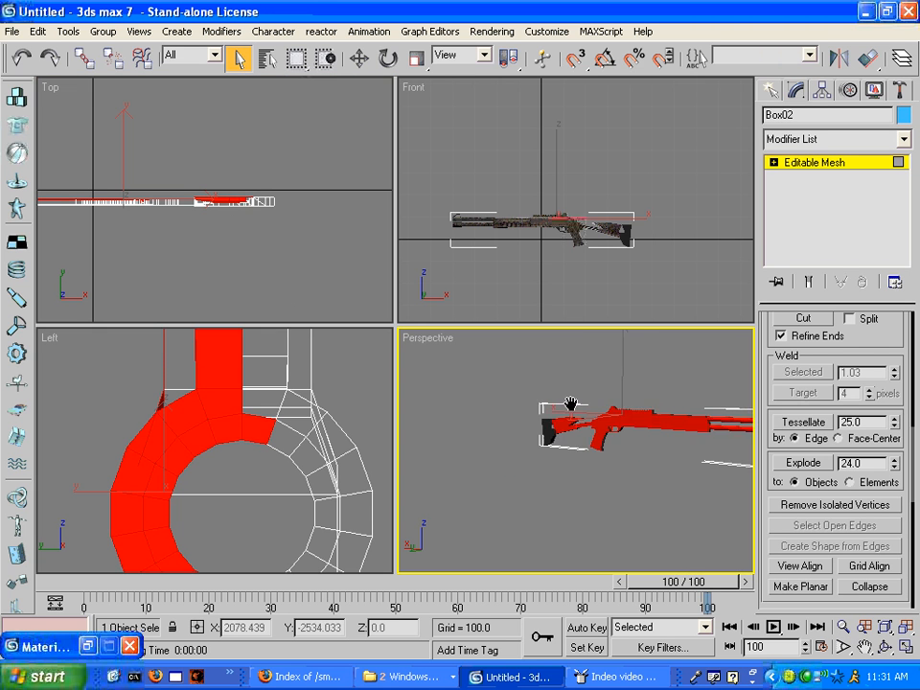
pyautogui.scroll(10, 571, 404)
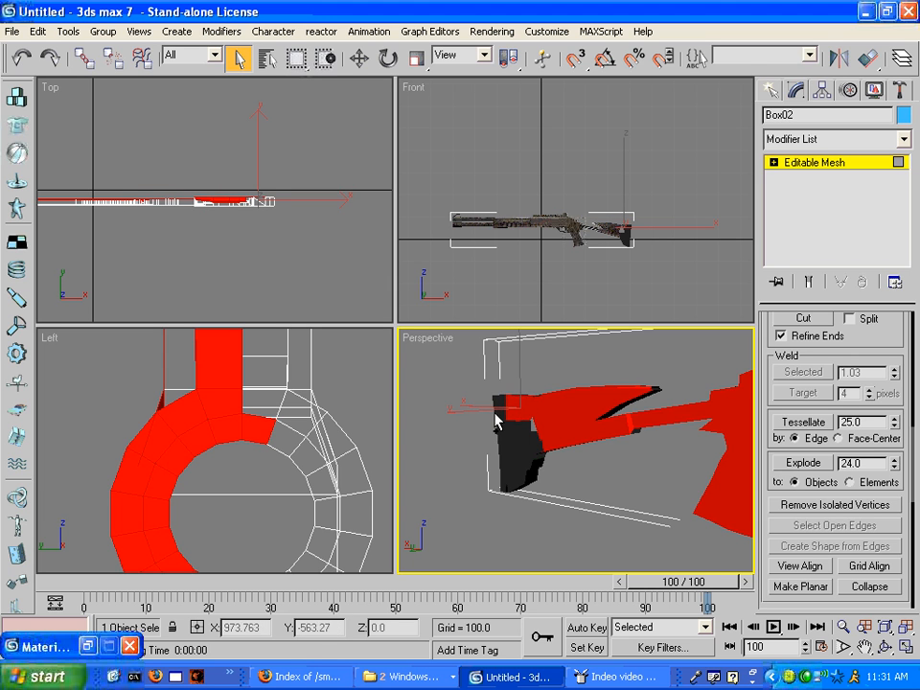
pyautogui.keyDown('ctrl'); pyautogui.click(497, 417); pyautogui.keyUp('ctrl')
pyautogui.keyDown('ctrl'); pyautogui.click(508, 452); pyautogui.keyUp('ctrl')
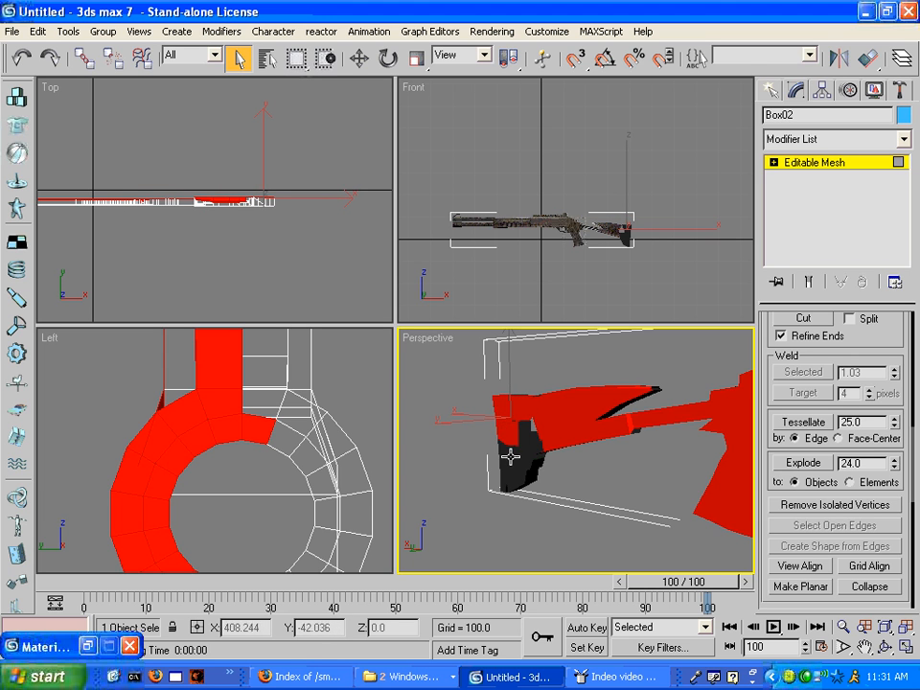
pyautogui.keyDown('ctrl'); pyautogui.click(504, 461); pyautogui.keyUp('ctrl')
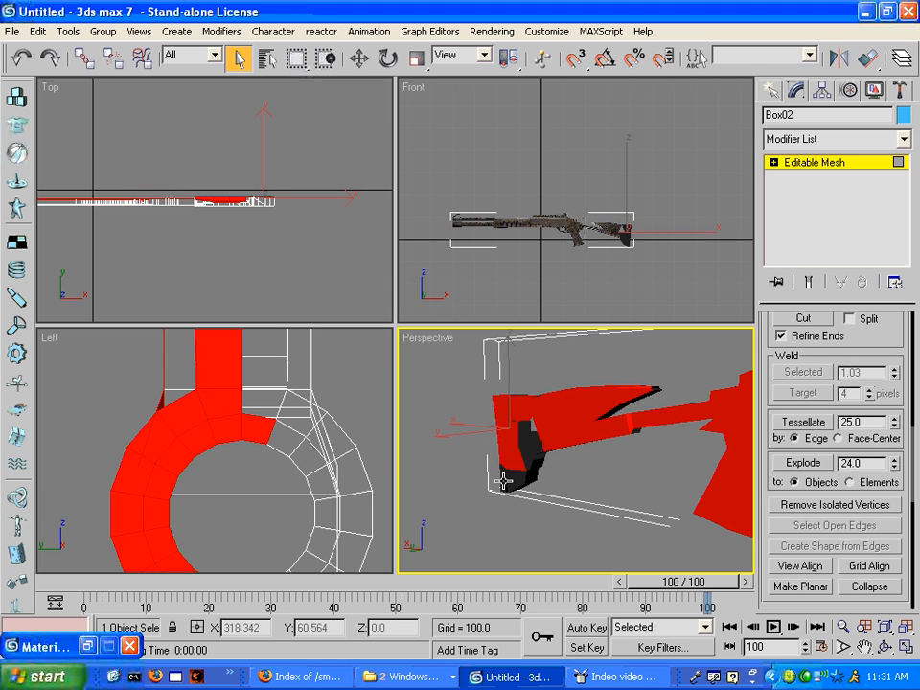
pyautogui.keyDown('ctrl'); pyautogui.click(527, 444); pyautogui.keyUp('ctrl')
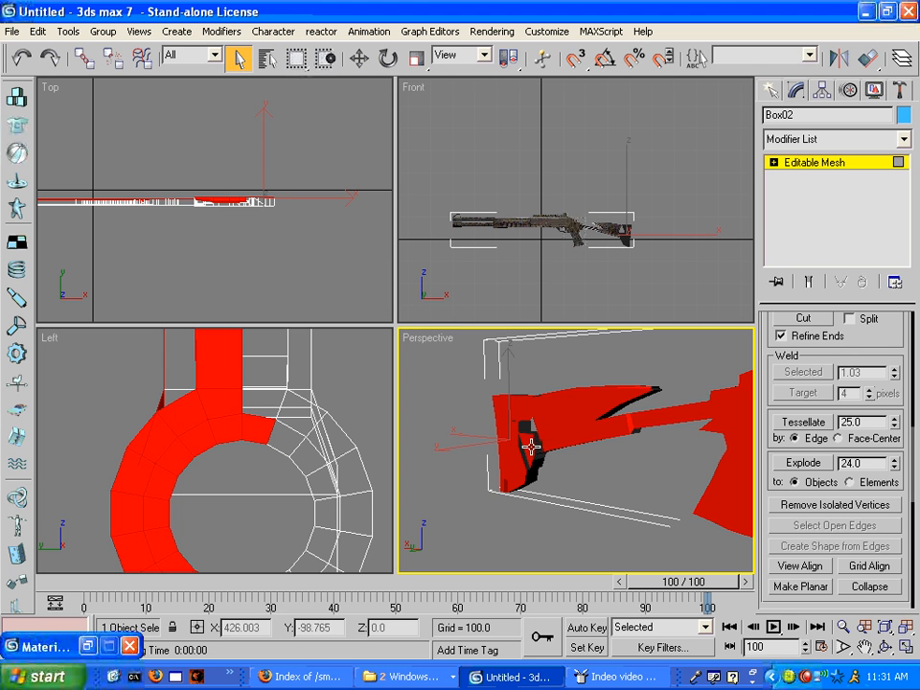
pyautogui.keyDown('ctrl'); pyautogui.click(522, 458); pyautogui.keyUp('ctrl')
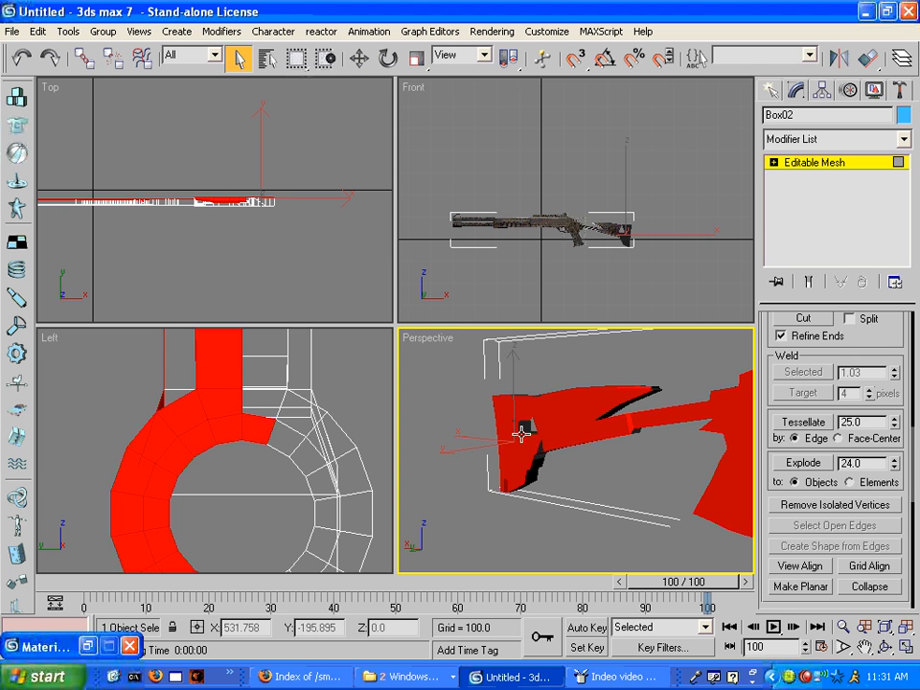
# Deselect the stray faces along the top edge of the stock on the already textured side in the Perspective view.
pyautogui.moveTo(512, 427); pyautogui.dragTo(592, 498, button='middle')
pyautogui.scroll(1, 540, 498)
pyautogui.scroll(-3, 538, 489)
pyautogui.scroll(2, 592, 497)
pyautogui.moveTo(663, 393); pyautogui.dragTo(662, 523, button='middle')
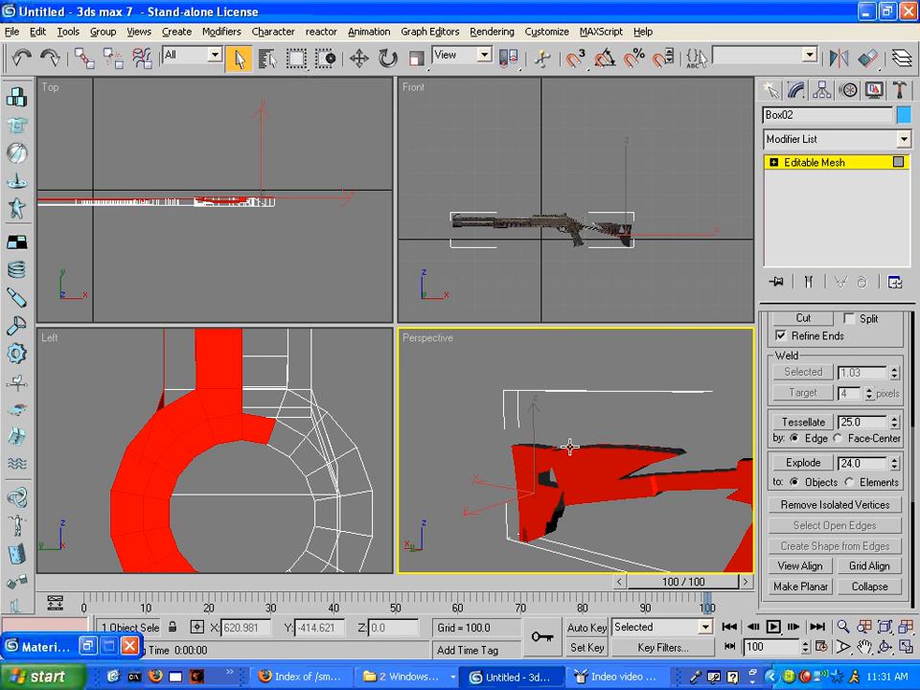
pyautogui.moveTo(625, 498)
pyautogui.mouseDown(button='middle')
pyautogui.moveTo(622, 517)
pyautogui.moveTo(613, 513)
pyautogui.moveTo(622, 510)
pyautogui.mouseUp(button='middle')
pyautogui.click(884, 647)
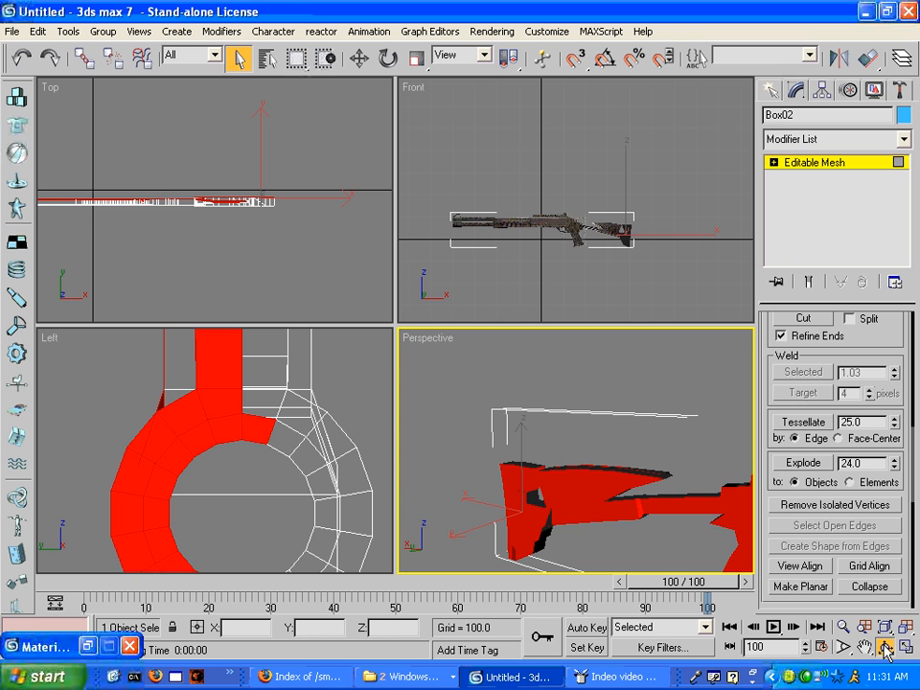
pyautogui.moveTo(598, 408); pyautogui.dragTo(492, 438)
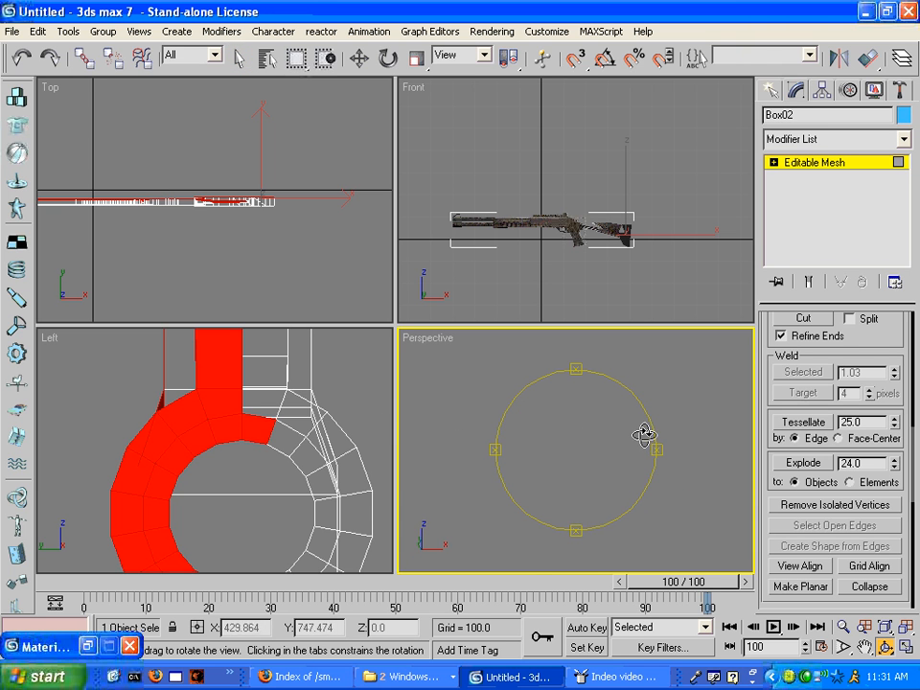
pyautogui.moveTo(642, 435); pyautogui.dragTo(527, 393)
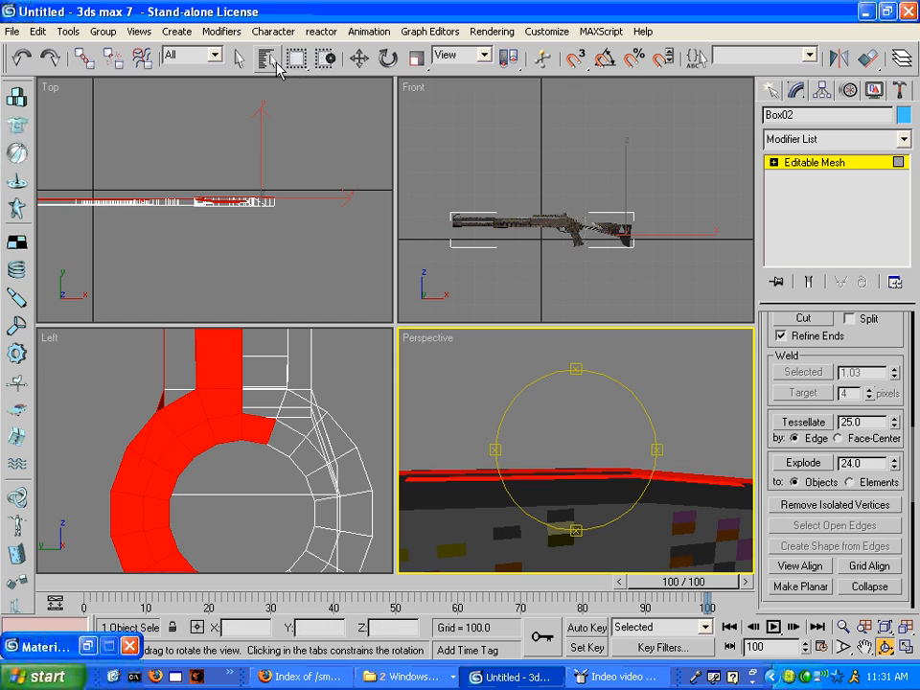
pyautogui.click(238, 58)
pyautogui.click(885, 647)
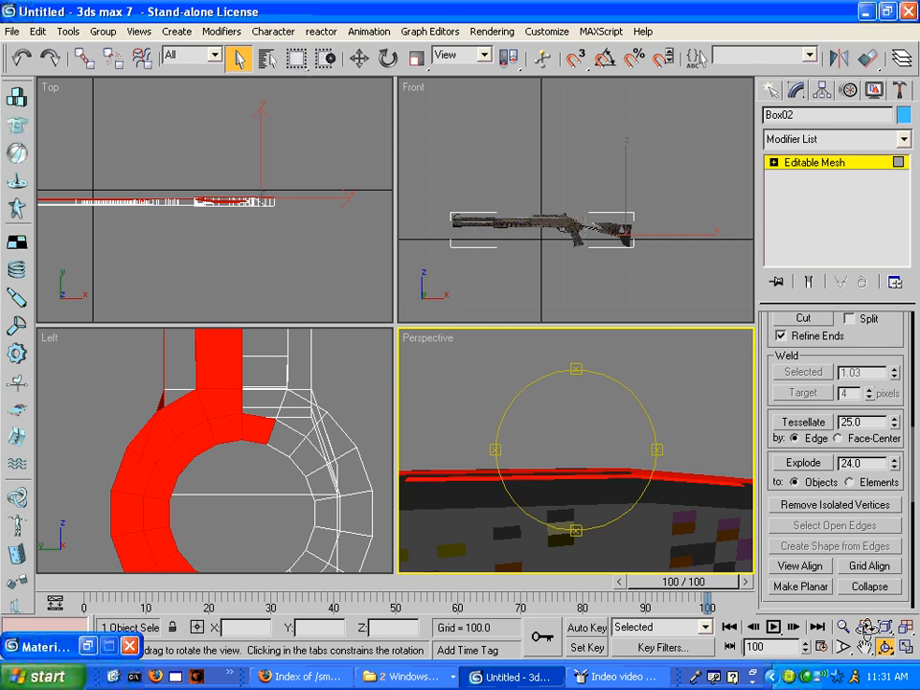
pyautogui.moveTo(607, 403); pyautogui.dragTo(587, 423)
pyautogui.click(239, 58)
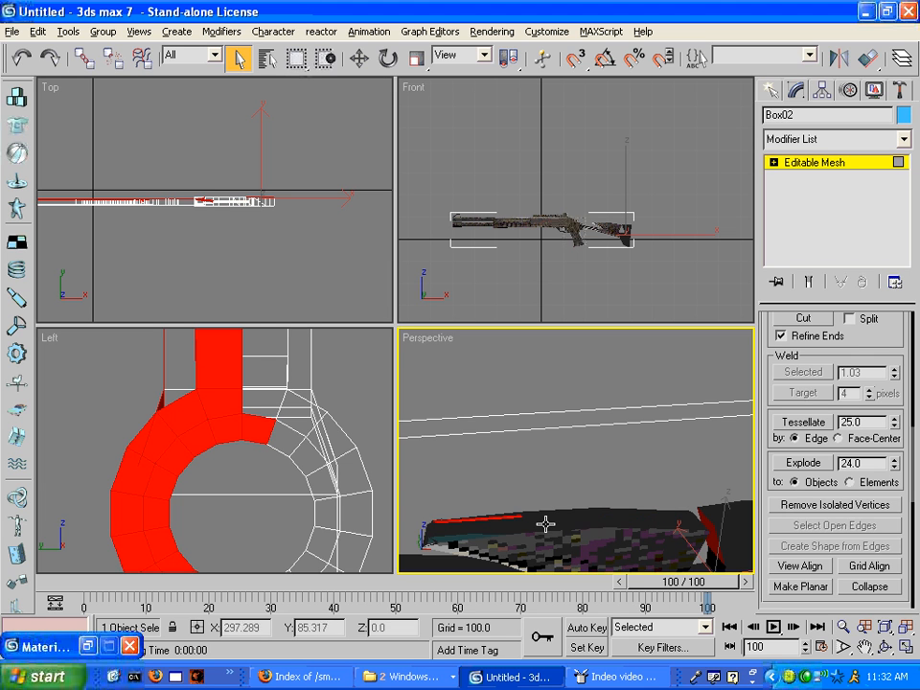
pyautogui.keyDown('alt'); pyautogui.moveTo(542, 524); pyautogui.dragTo(440, 519); pyautogui.keyUp('alt')
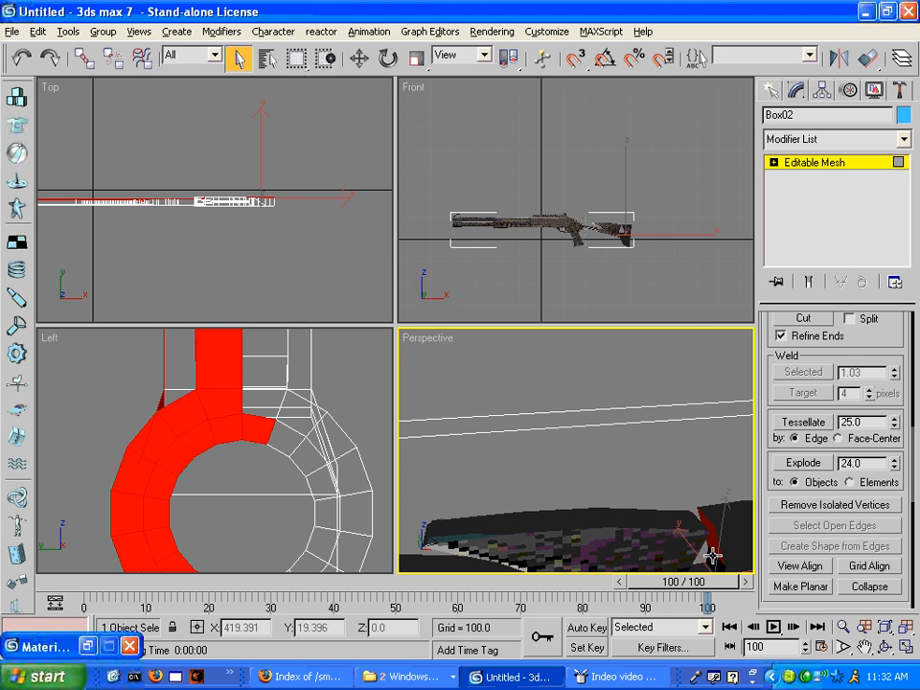
# Return to the gun's untextured side and add the large dark side face of the stock back to the selection.
pyautogui.click(885, 647)
pyautogui.moveTo(636, 416); pyautogui.dragTo(819, 404)
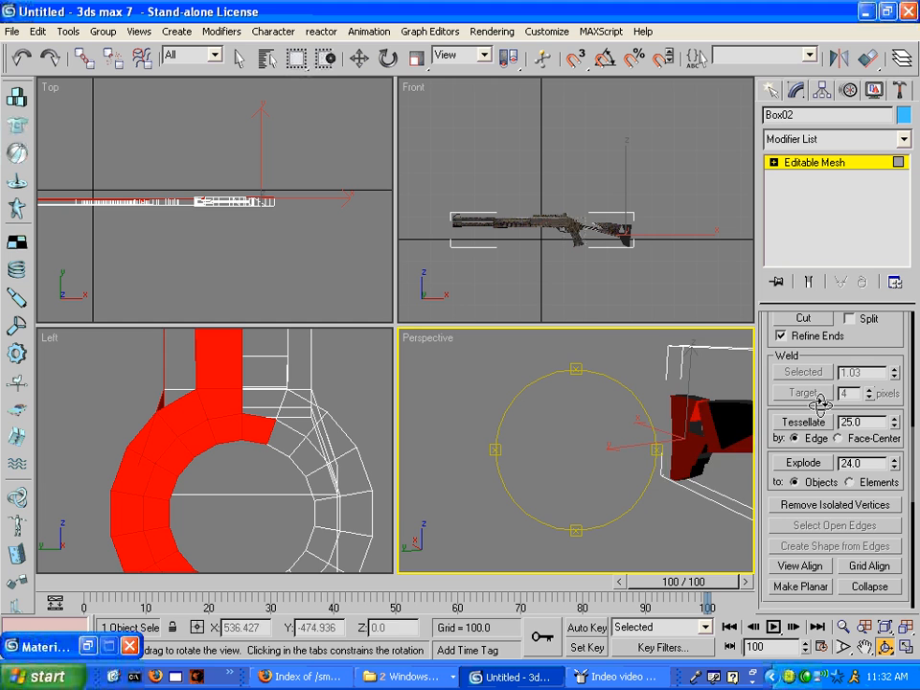
pyautogui.moveTo(752, 406); pyautogui.dragTo(602, 438)
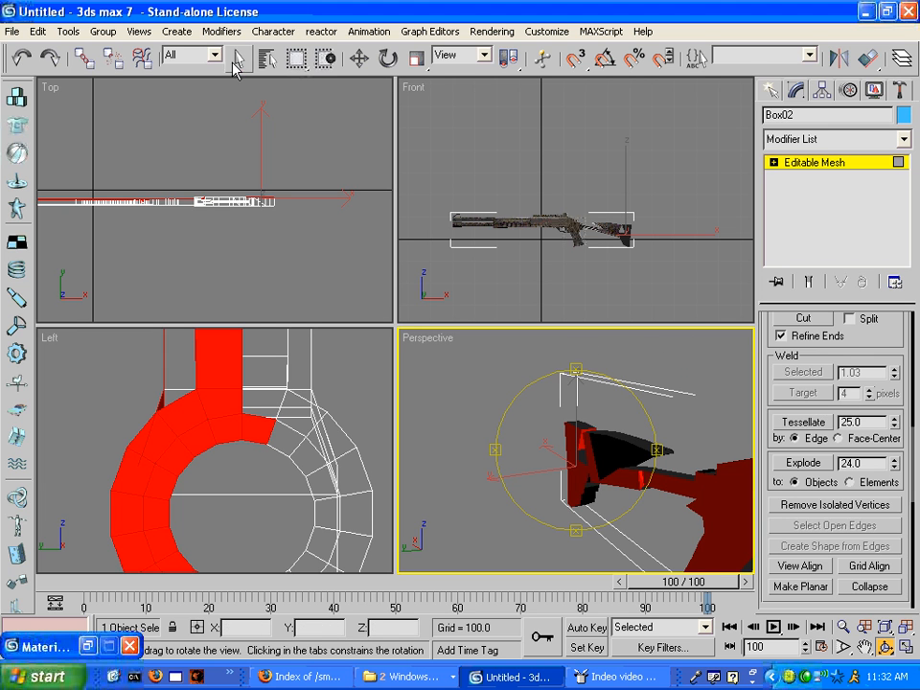
pyautogui.click(237, 59)
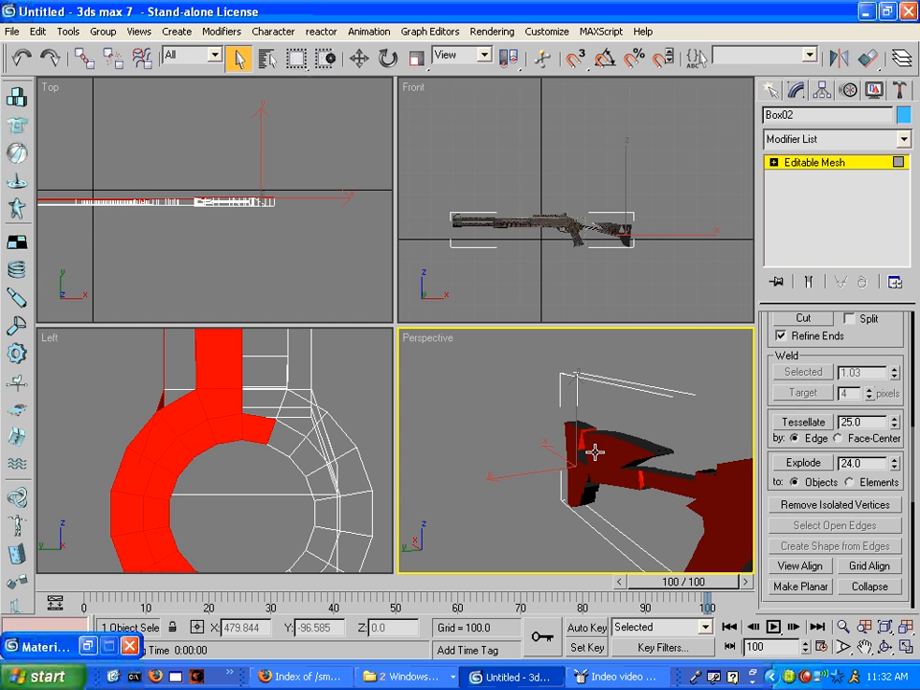
# Examine the face selection along the gun from the stock to the muzzle in the Perspective view.
pyautogui.moveTo(663, 505); pyautogui.dragTo(530, 507, button='middle')
pyautogui.scroll(-3, 479, 505)
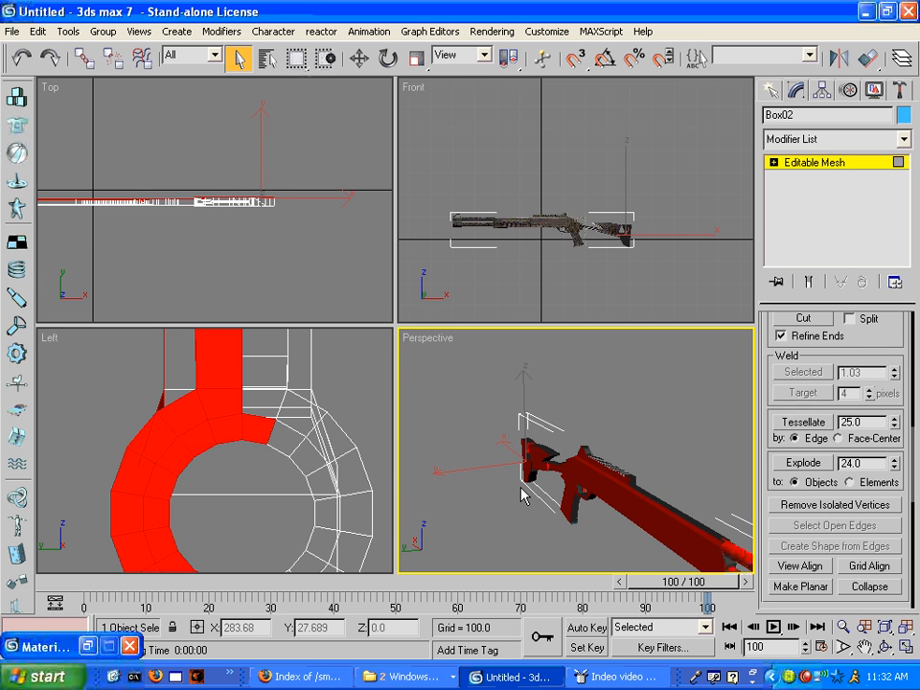
pyautogui.scroll(4, 589, 507)
pyautogui.scroll(-4, 586, 520)
pyautogui.scroll(4, 586, 521)
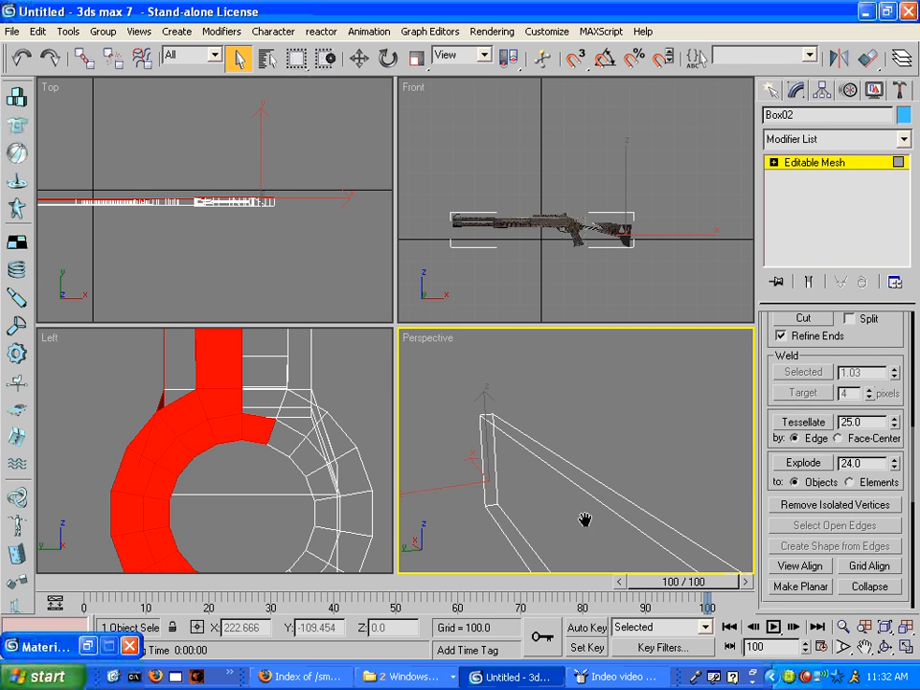
pyautogui.scroll(-3, 585, 513)
pyautogui.moveTo(585, 513)
pyautogui.mouseDown(button='middle')
pyautogui.moveTo(478, 378)
pyautogui.moveTo(427, 379)
pyautogui.moveTo(543, 397)
pyautogui.moveTo(527, 447)
pyautogui.moveTo(453, 441)
pyautogui.moveTo(485, 418)
pyautogui.mouseUp(button='middle')
pyautogui.scroll(-2, 542, 397)
pyautogui.press('alt')
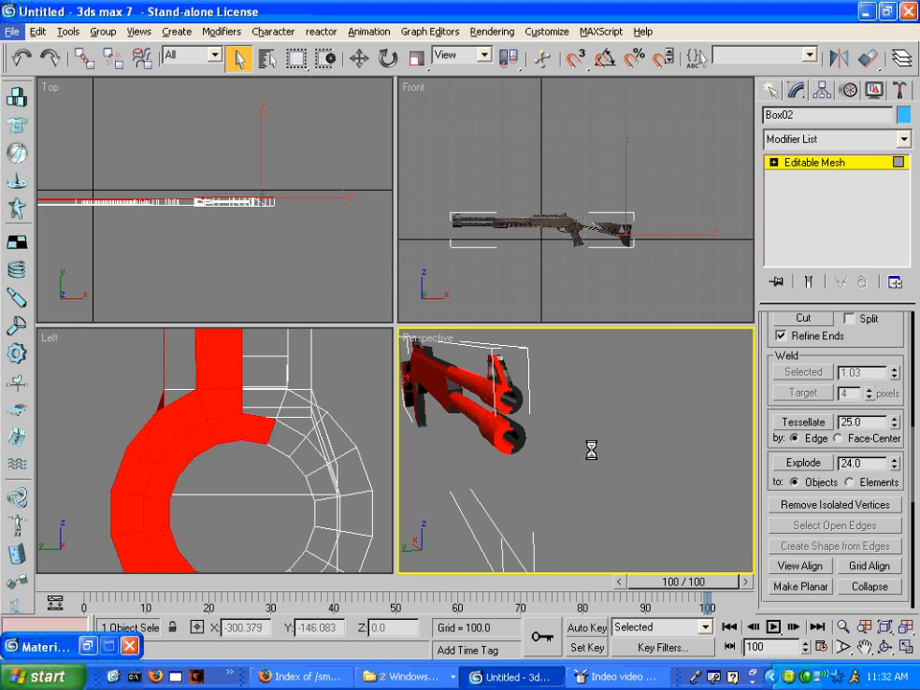
# Check the Indeo video 5 Compression window, minimize it and switch back to 3ds max.
pyautogui.click(613, 677)
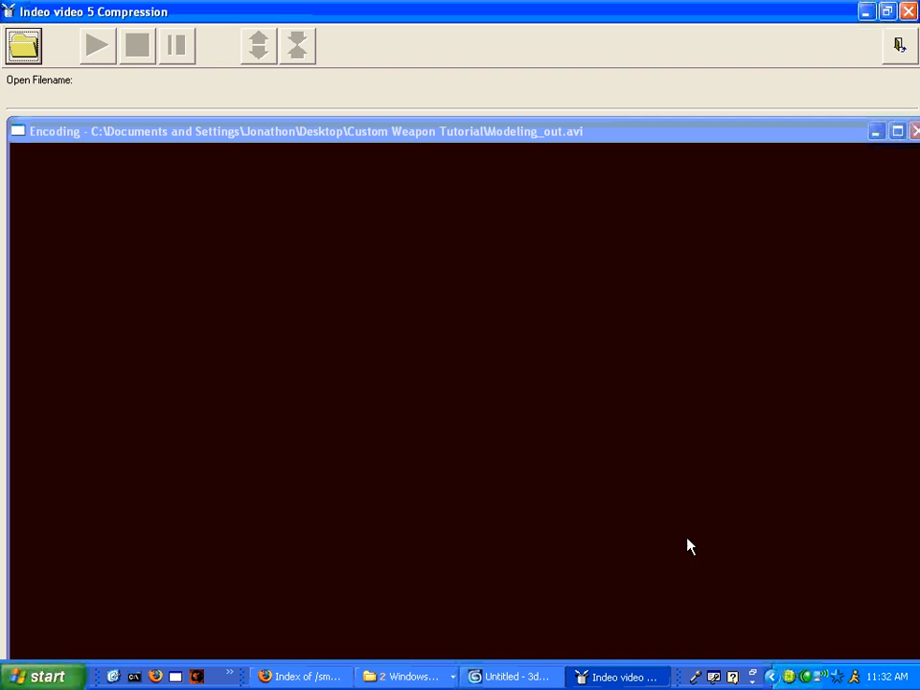
pyautogui.click(870, 12)
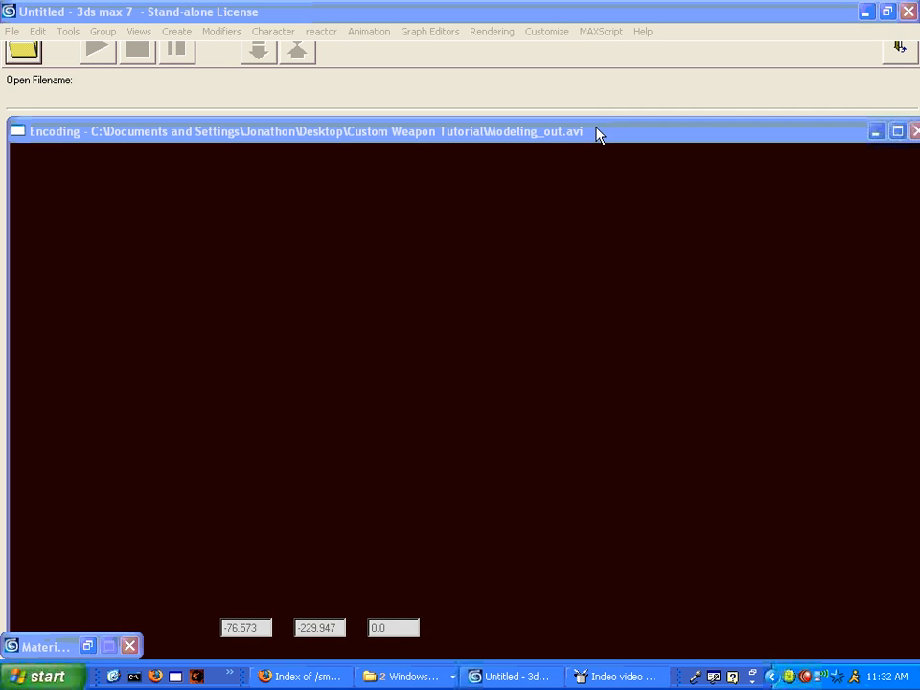
pyautogui.click(532, 677)
# Deselect the faces of the front sight above the upper barrel's muzzle in the Front view.
pyautogui.moveTo(581, 437); pyautogui.dragTo(624, 467, button='middle')
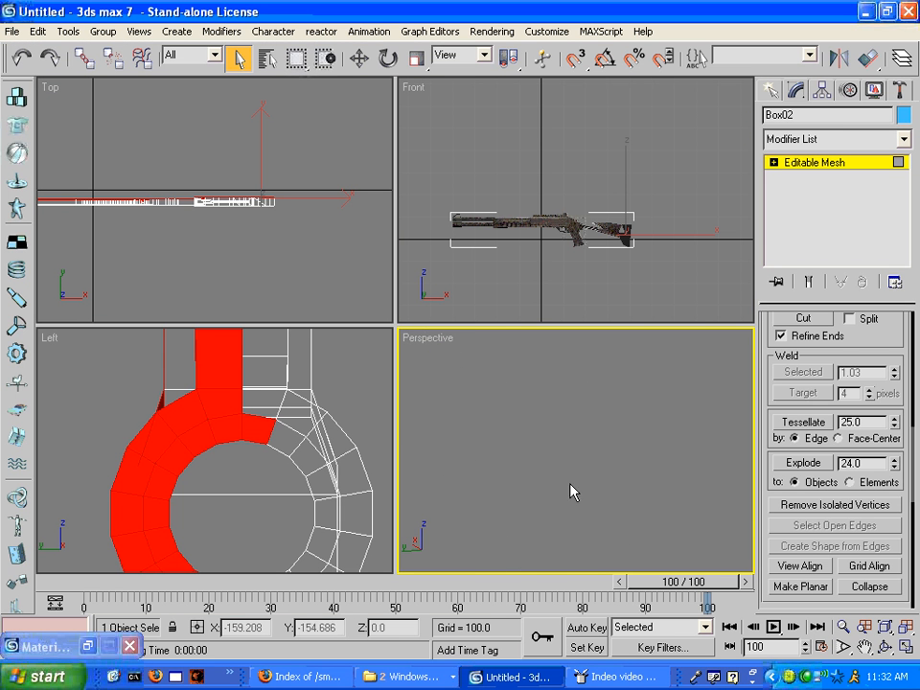
pyautogui.click(885, 648)
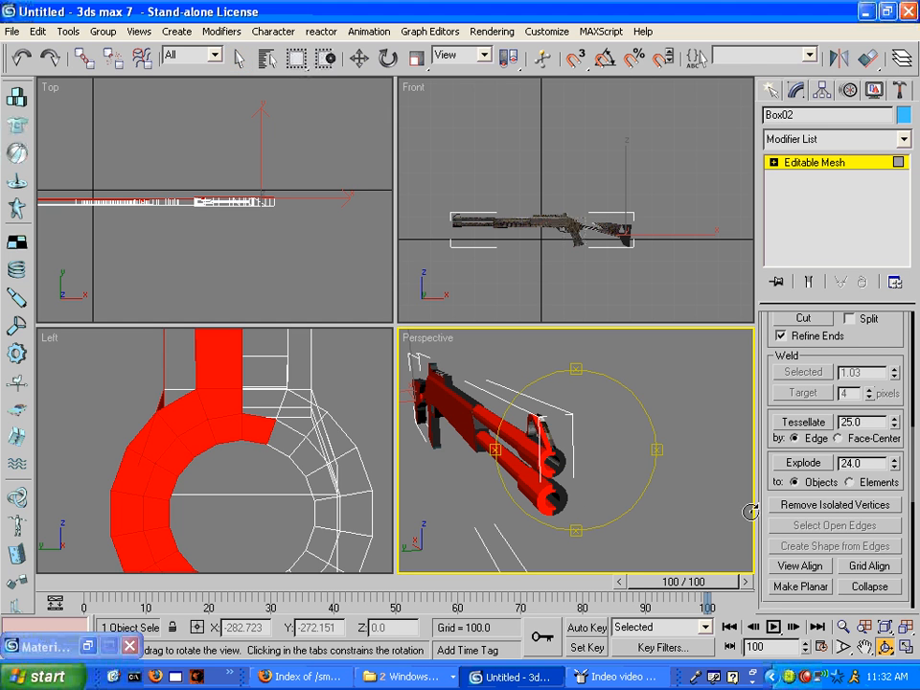
pyautogui.click(215, 55)
pyautogui.click(238, 59)
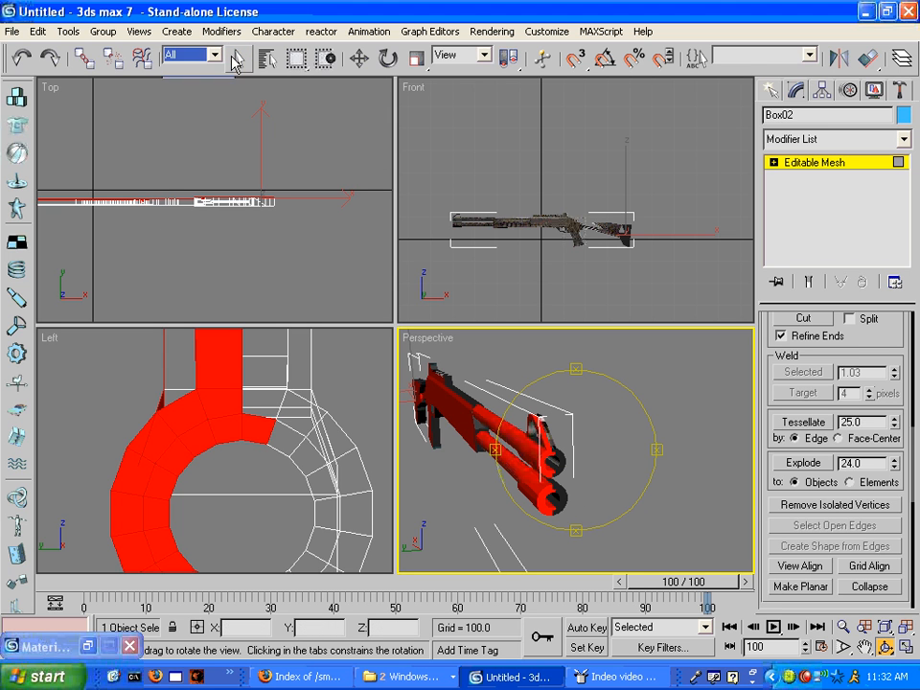
pyautogui.click(238, 60)
pyautogui.moveTo(465, 235); pyautogui.dragTo(468, 225, button='middle')
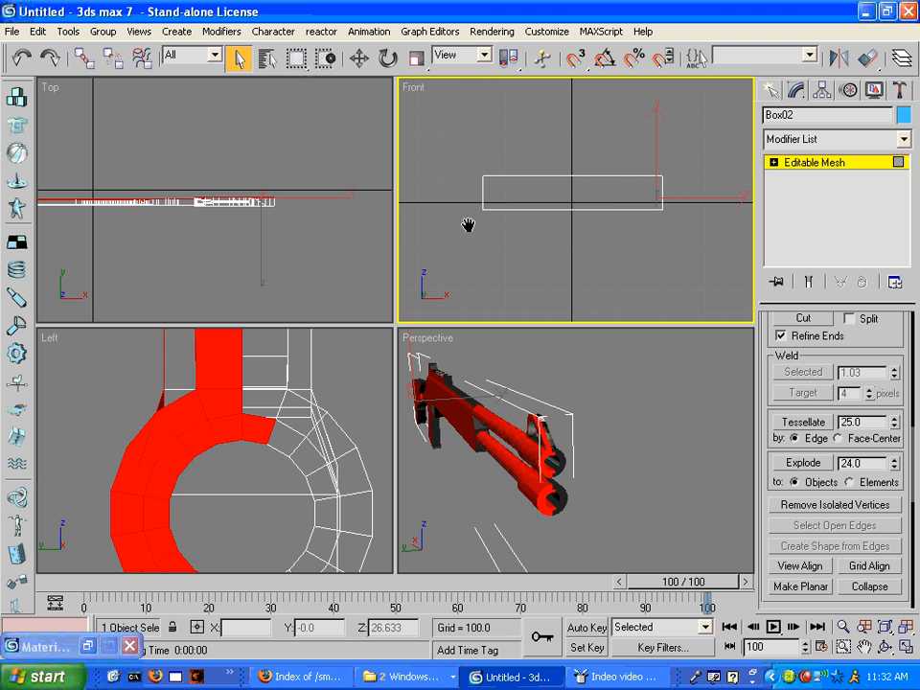
pyautogui.moveTo(608, 222); pyautogui.dragTo(647, 154, button='middle')
pyautogui.scroll(3, 603, 231)
pyautogui.scroll(1, 646, 155)
pyautogui.scroll(2, 610, 160)
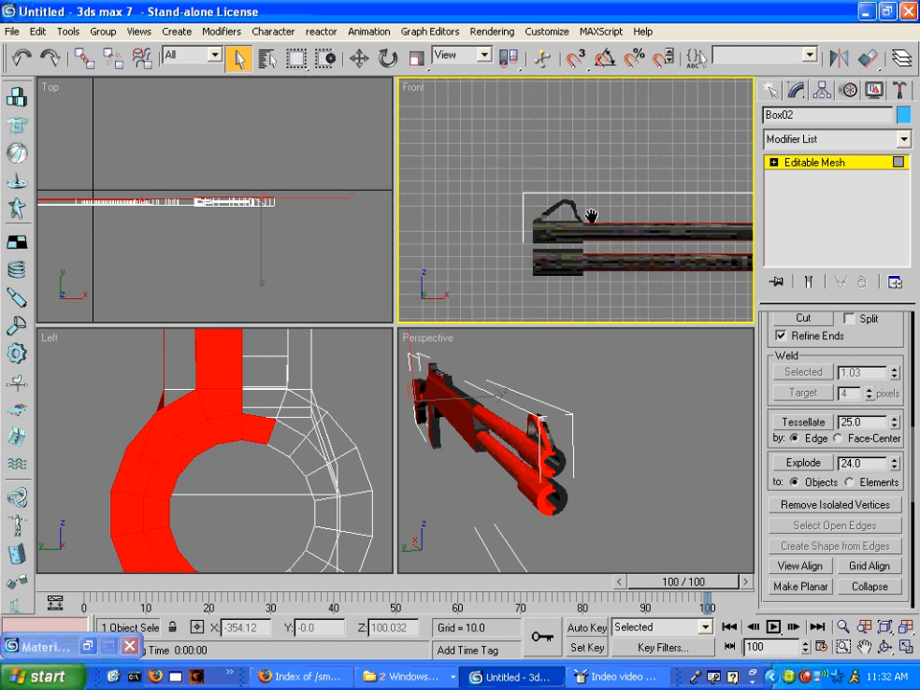
pyautogui.moveTo(506, 190); pyautogui.dragTo(627, 232)
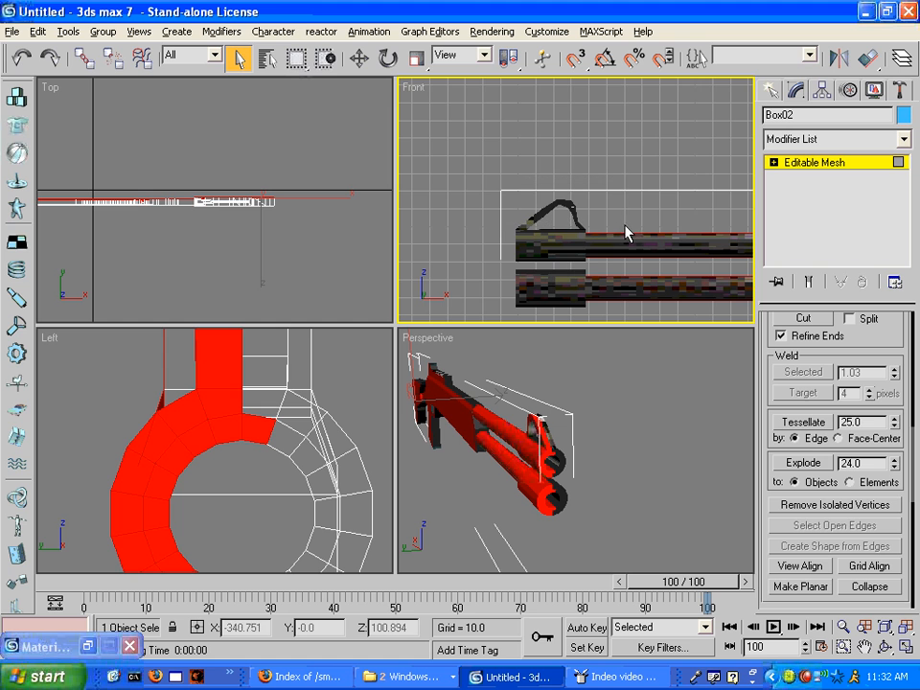
pyautogui.moveTo(543, 292); pyautogui.dragTo(563, 282, button='middle')
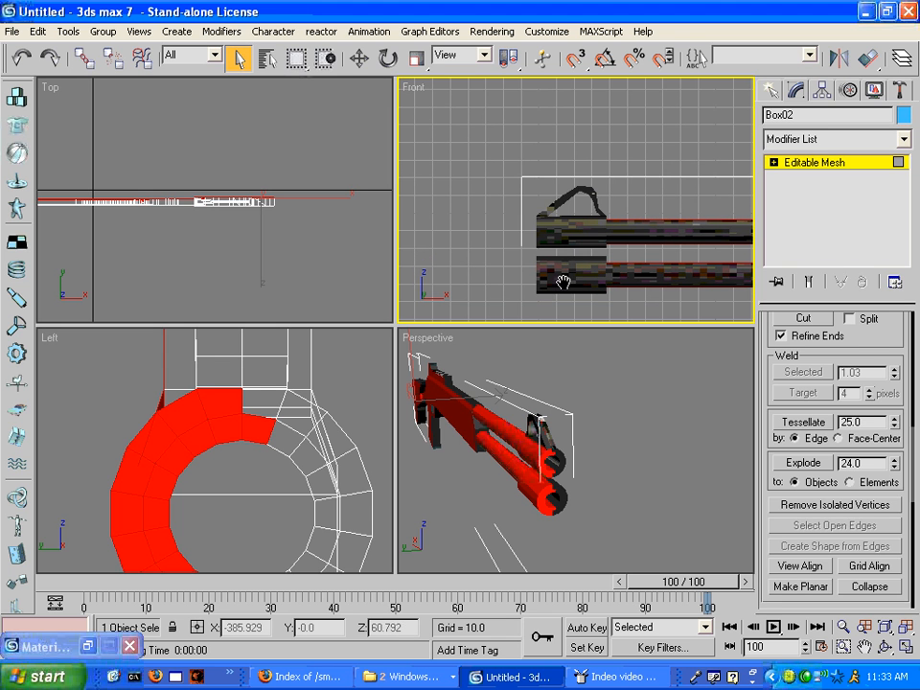
# Frame the upper muzzle ring and the base of the front sight in the Left view.
pyautogui.moveTo(283, 433); pyautogui.dragTo(281, 400, button='middle')
pyautogui.scroll(-2, 282, 401)
pyautogui.scroll(-2, 268, 407)
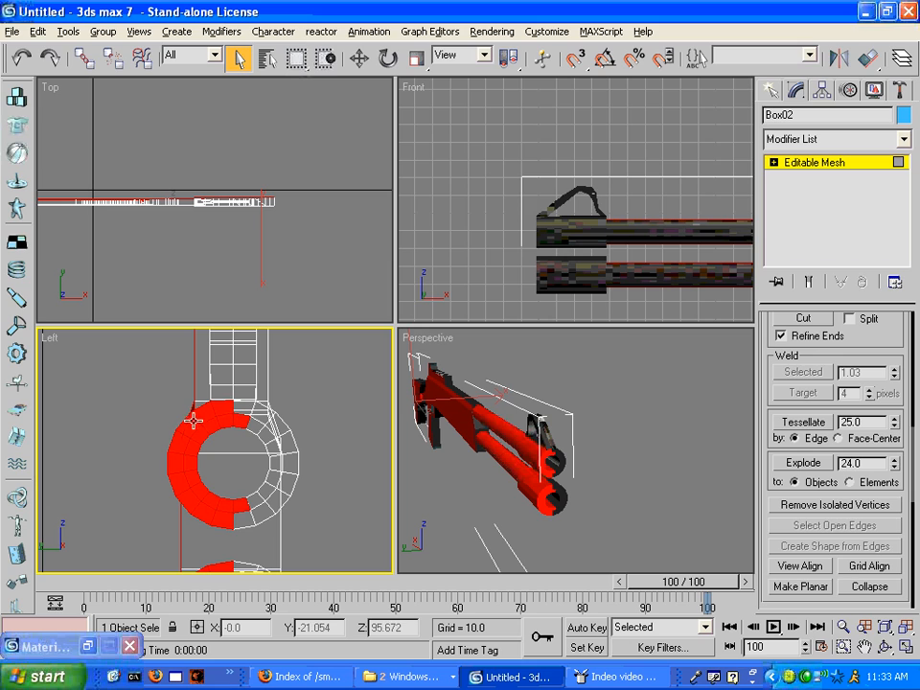